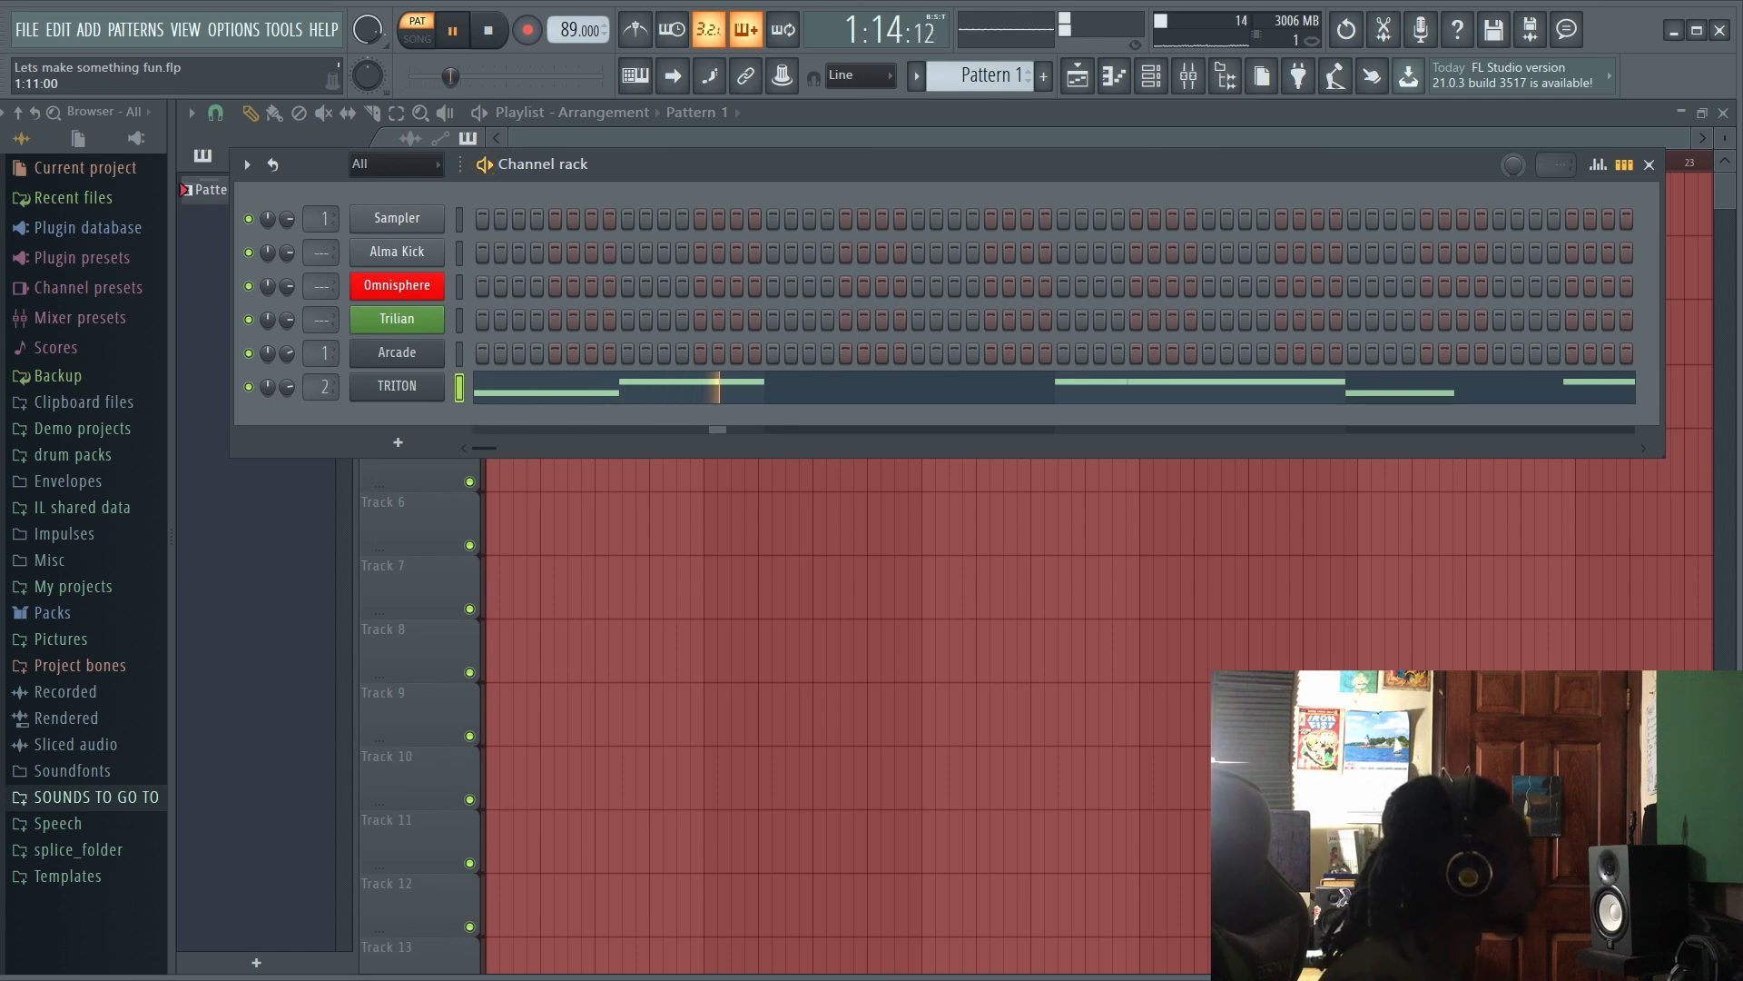
Step: Bring up the mixer and the channel rack, then open the Arcade instrument to check its loaded Chilea kit
left_click(1152, 75)
left_click(1188, 75)
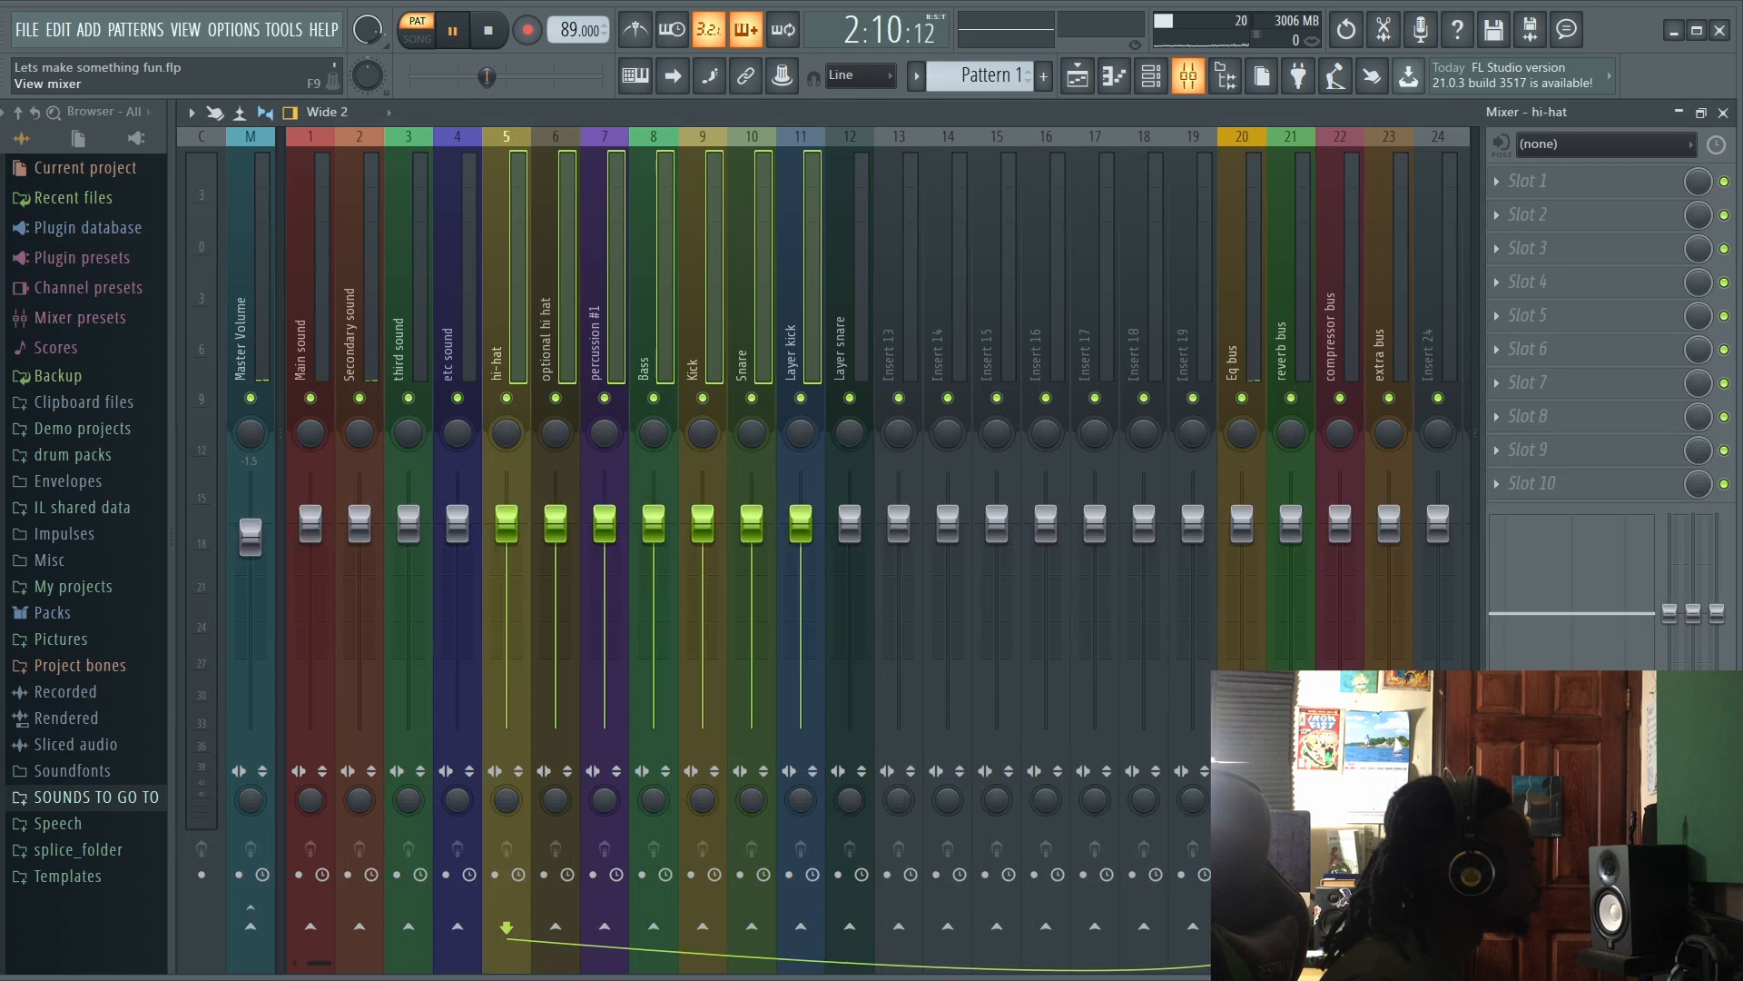
left_click(1151, 76)
left_click(1151, 76)
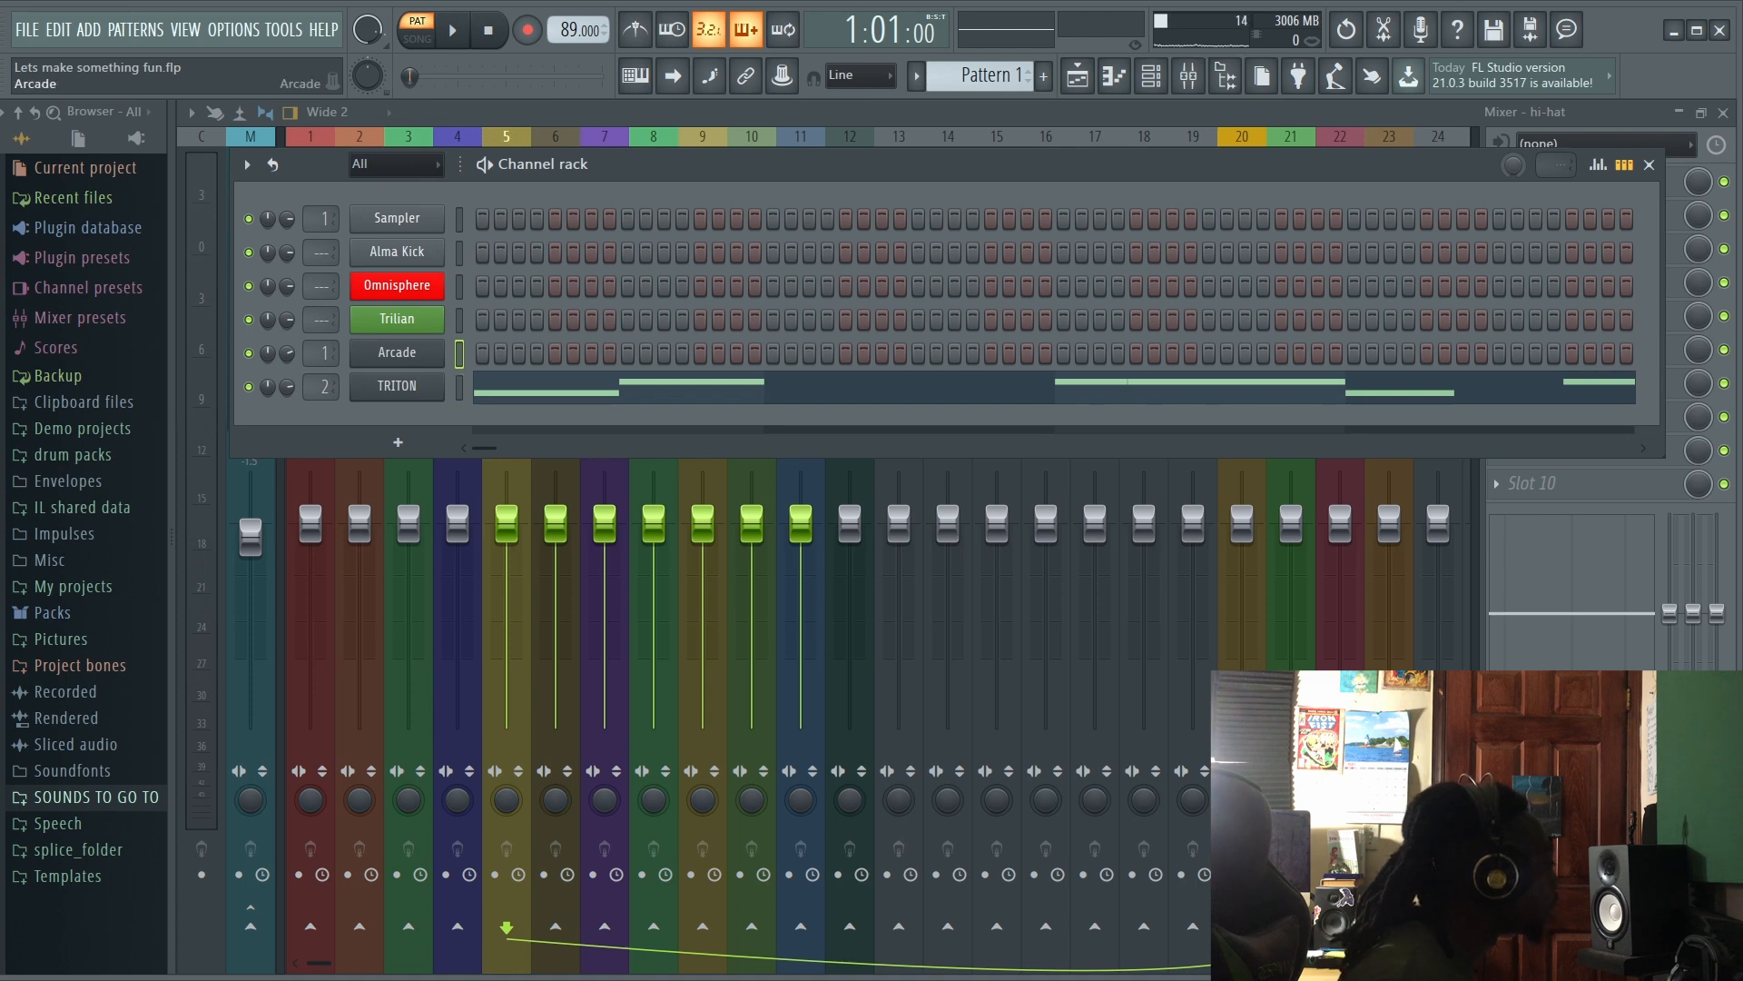
left_click(397, 352)
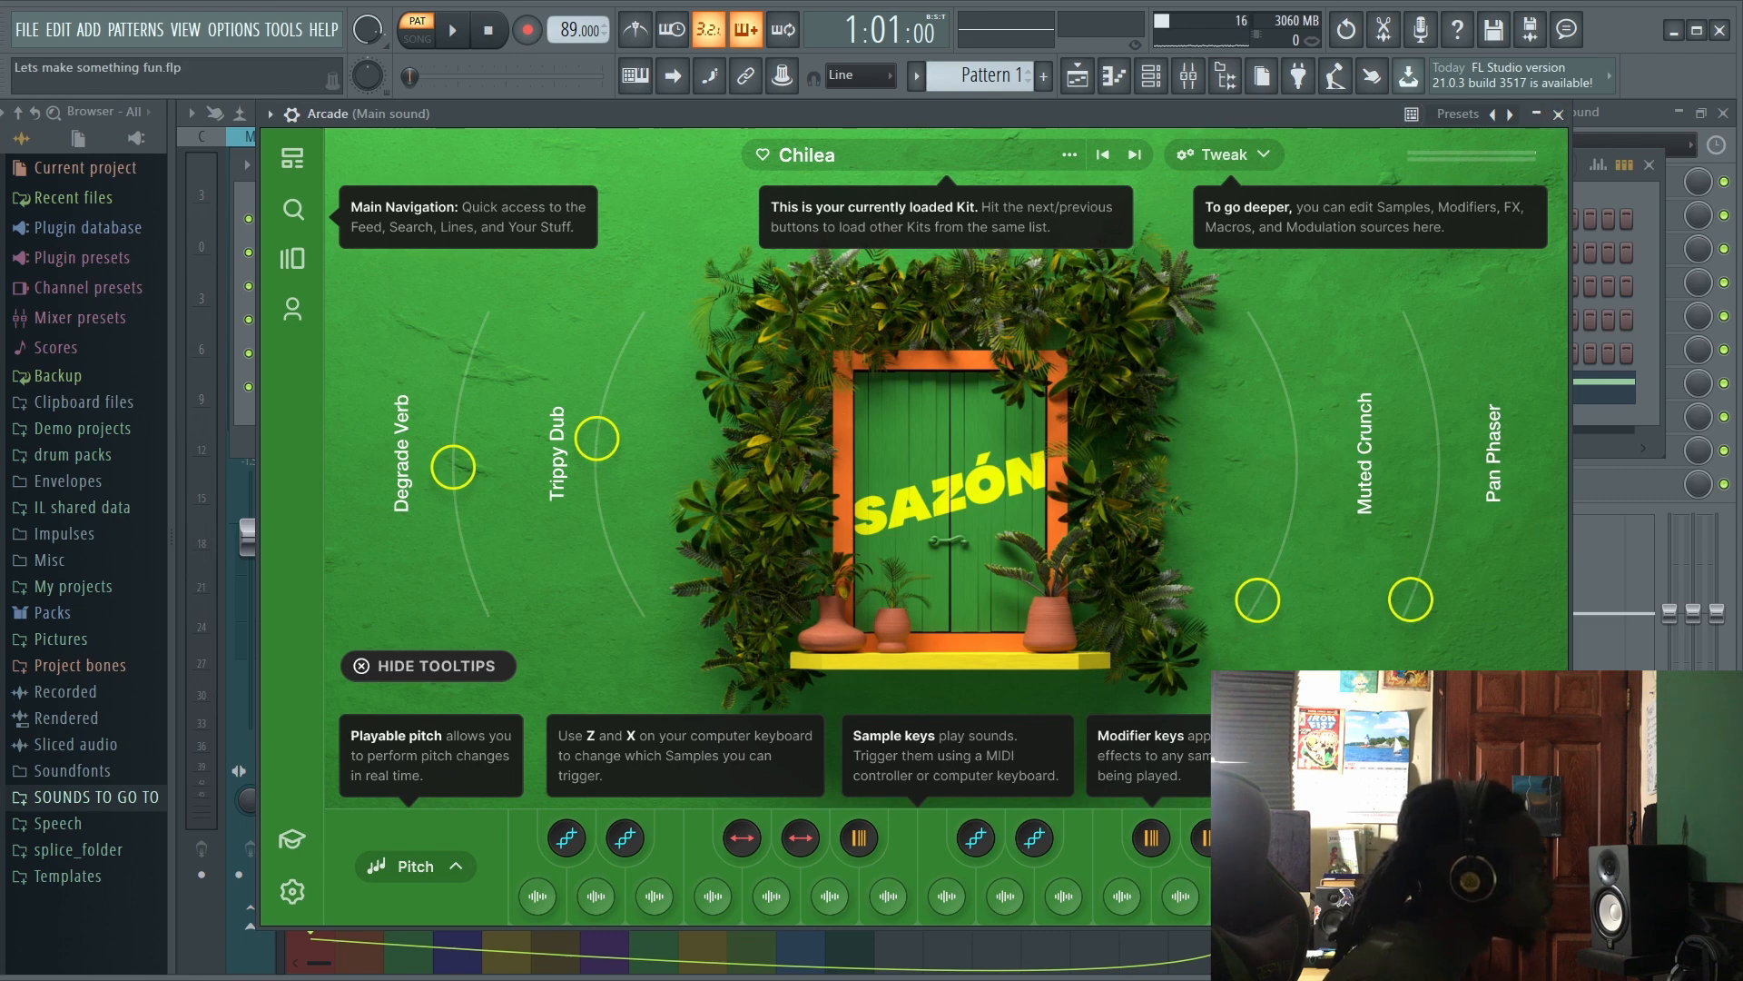
left_click(1558, 115)
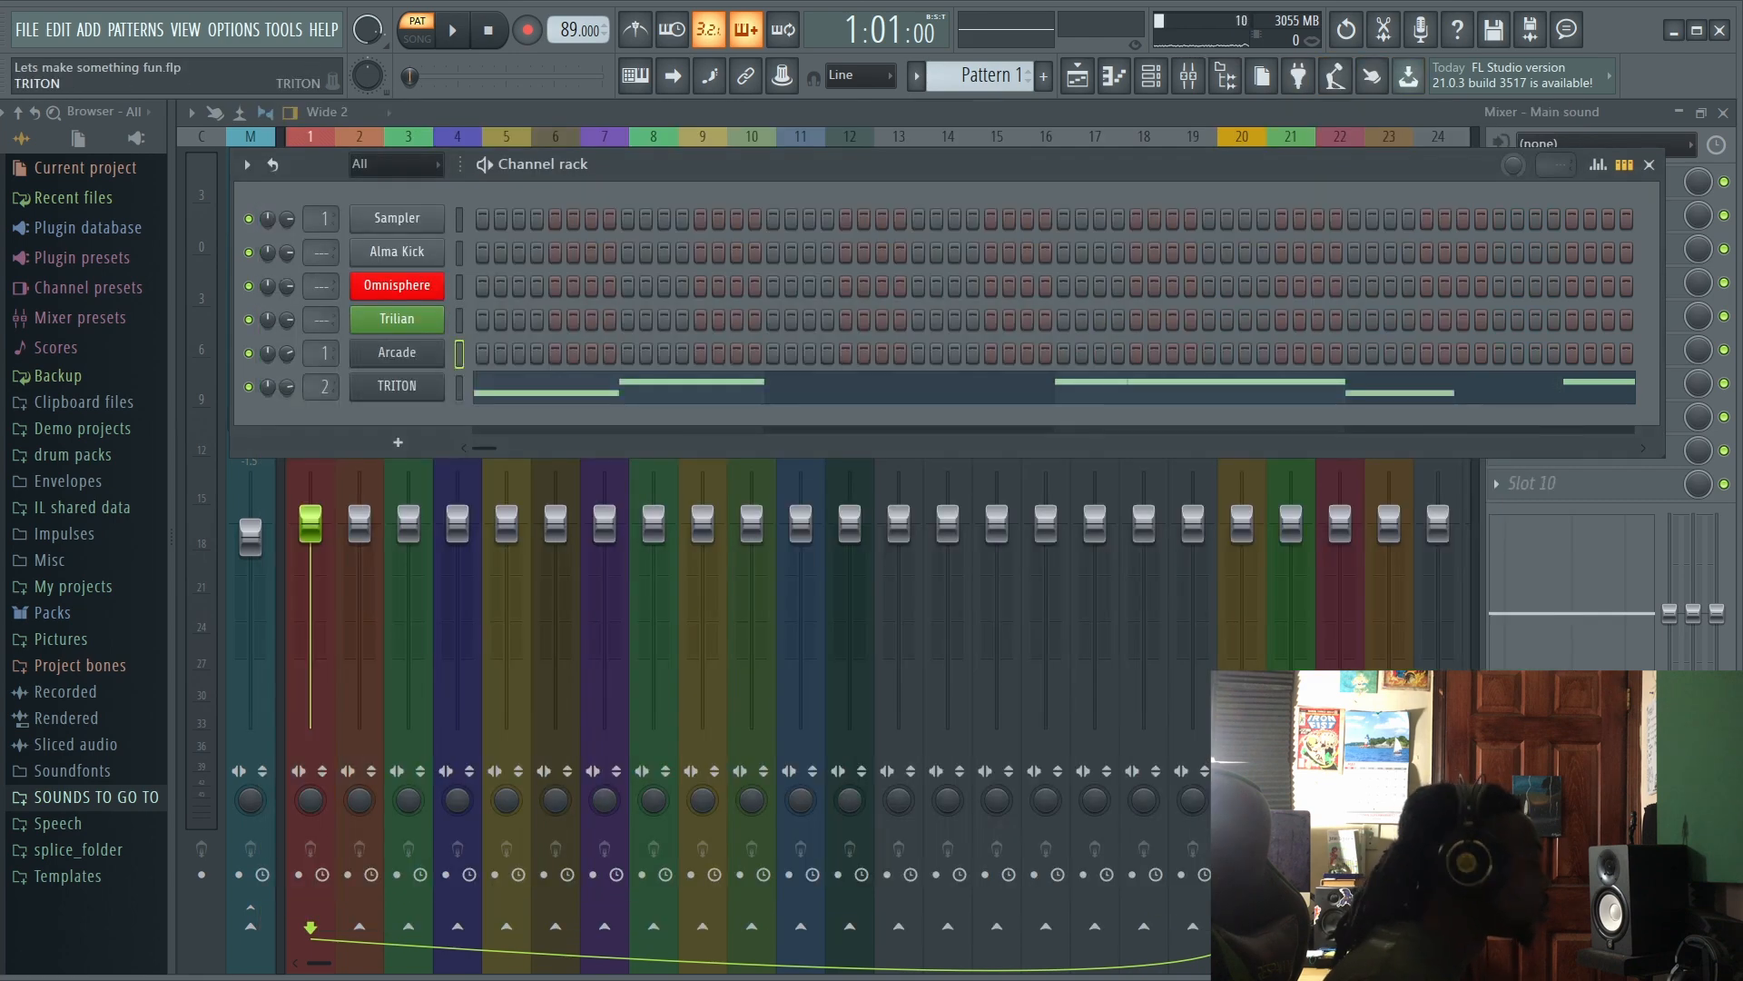
Step: In the Arcade channel's piano roll, draw an A5 note lasting four bars from the start of bar 1
right_click(443, 345)
left_click(481, 351)
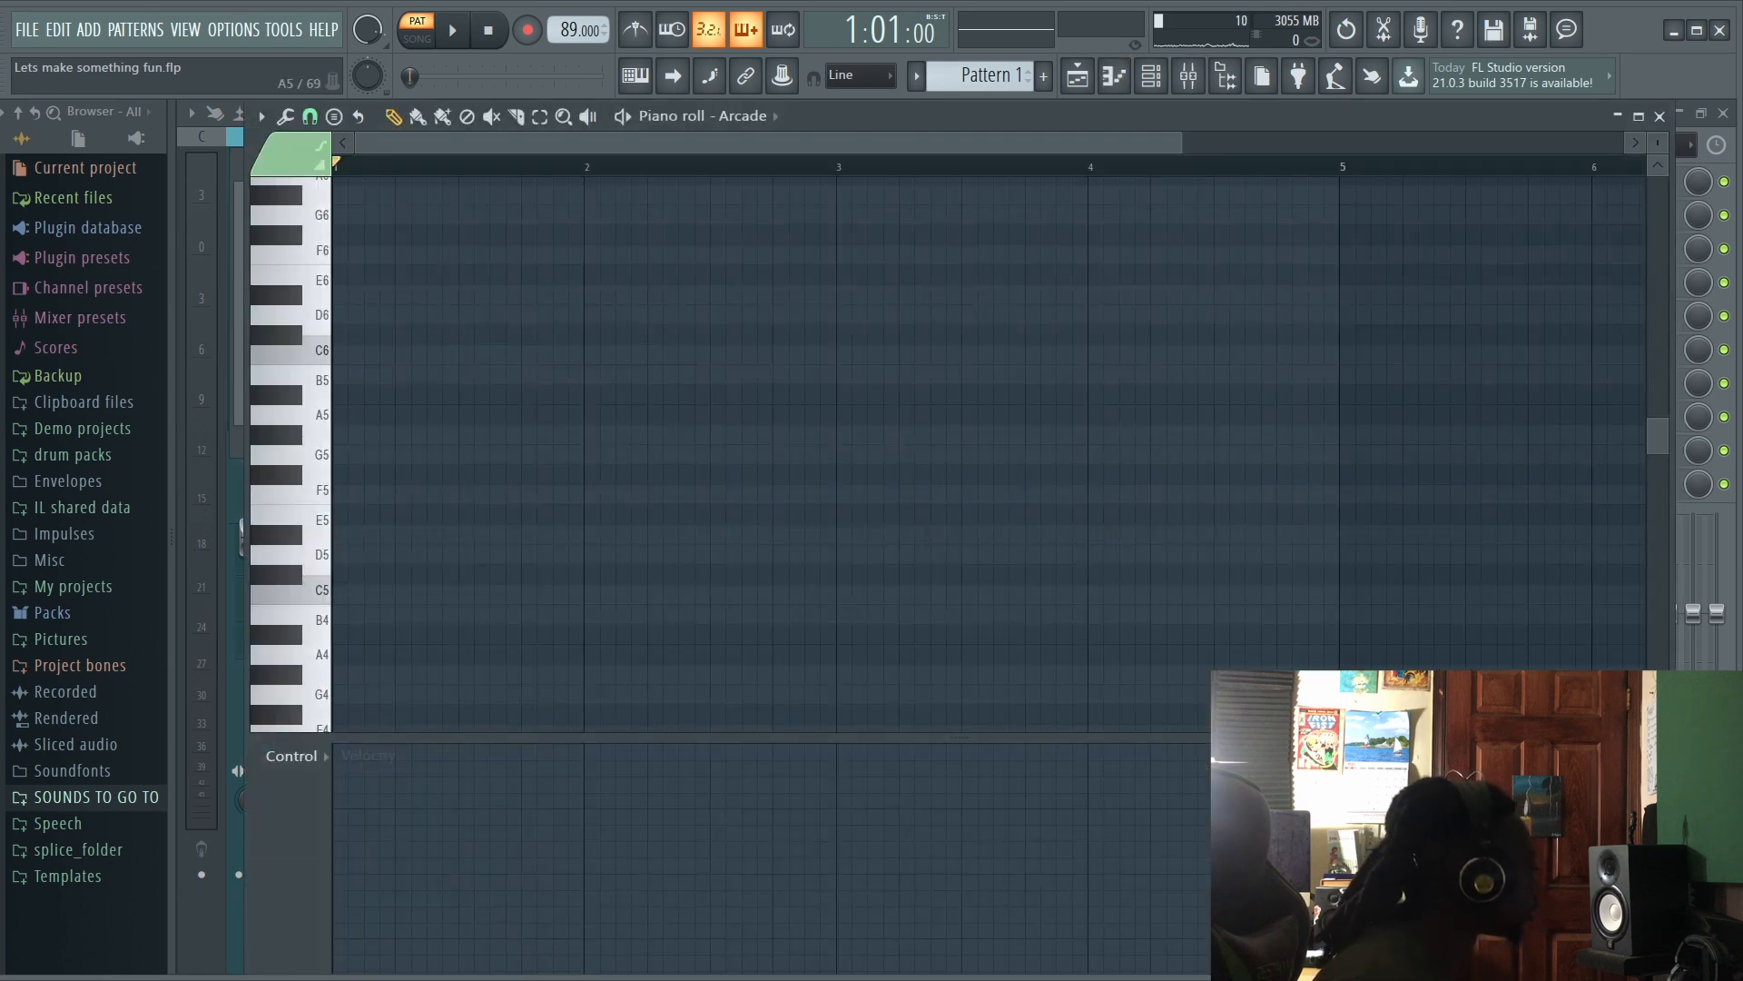
left_click(313, 415)
left_click(340, 415)
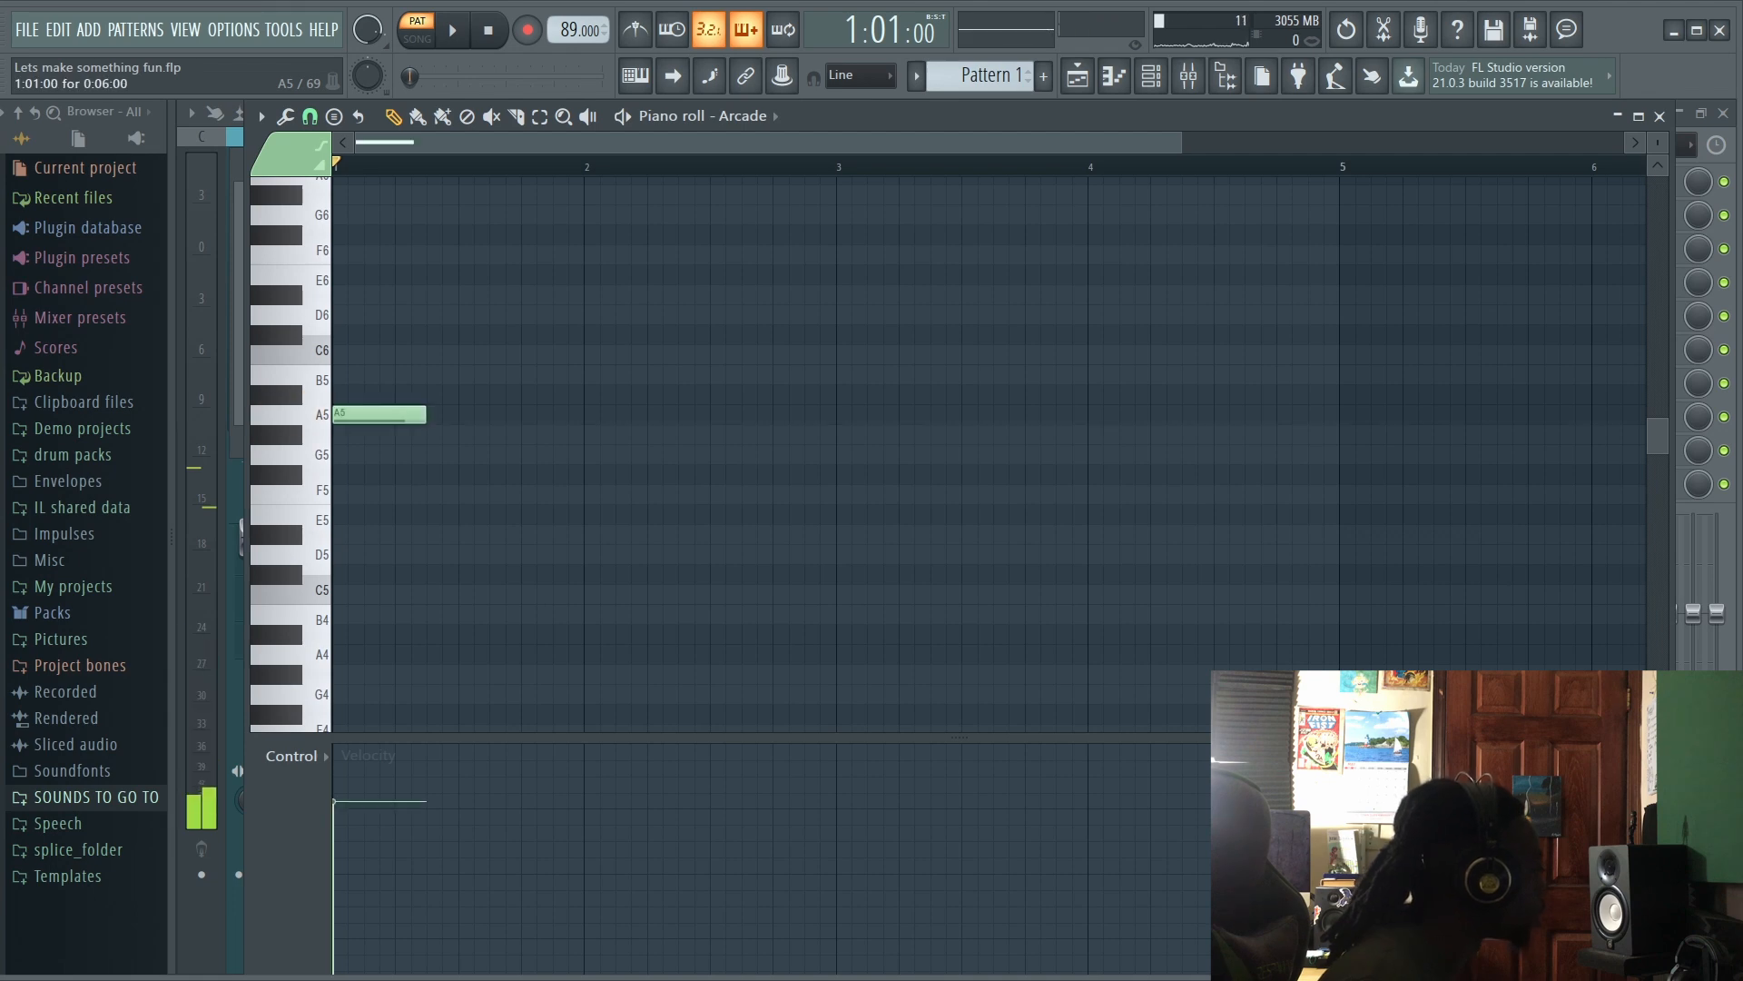
left_click_drag(496, 414, 1267, 414)
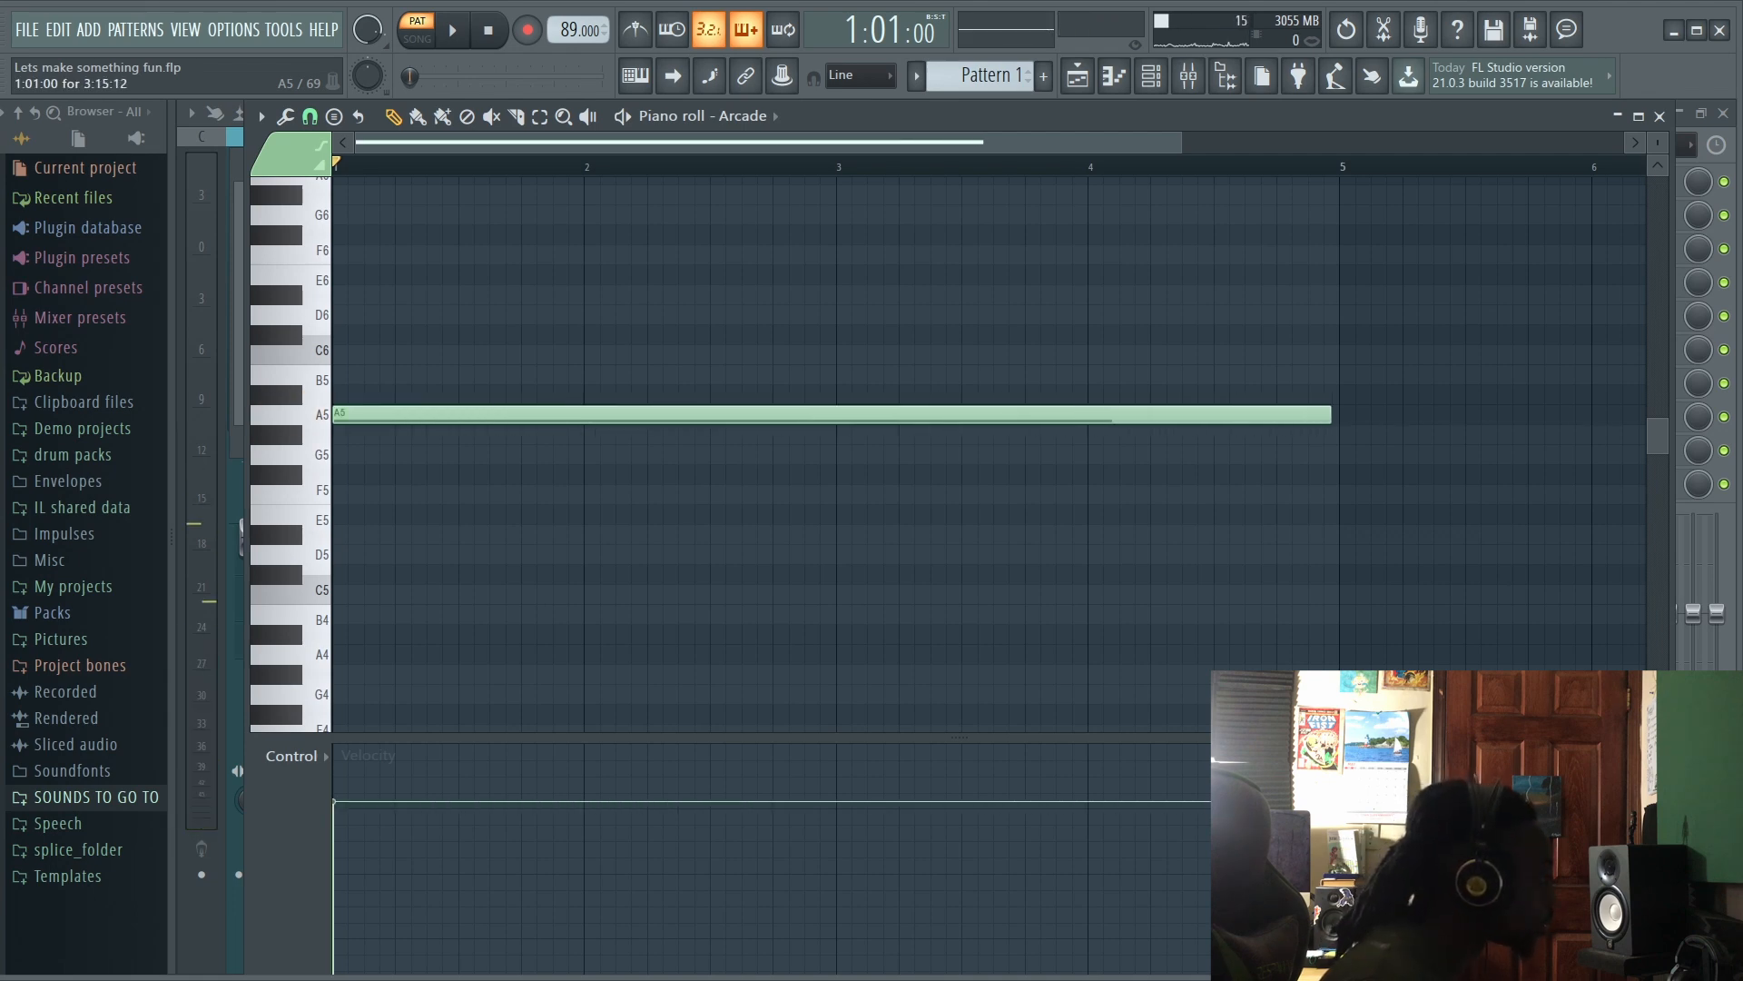
Step: Audition lower pitches on the piano roll keyboard and add a four-bar F5 note below the Arcade channel's A5 note
left_click(314, 455)
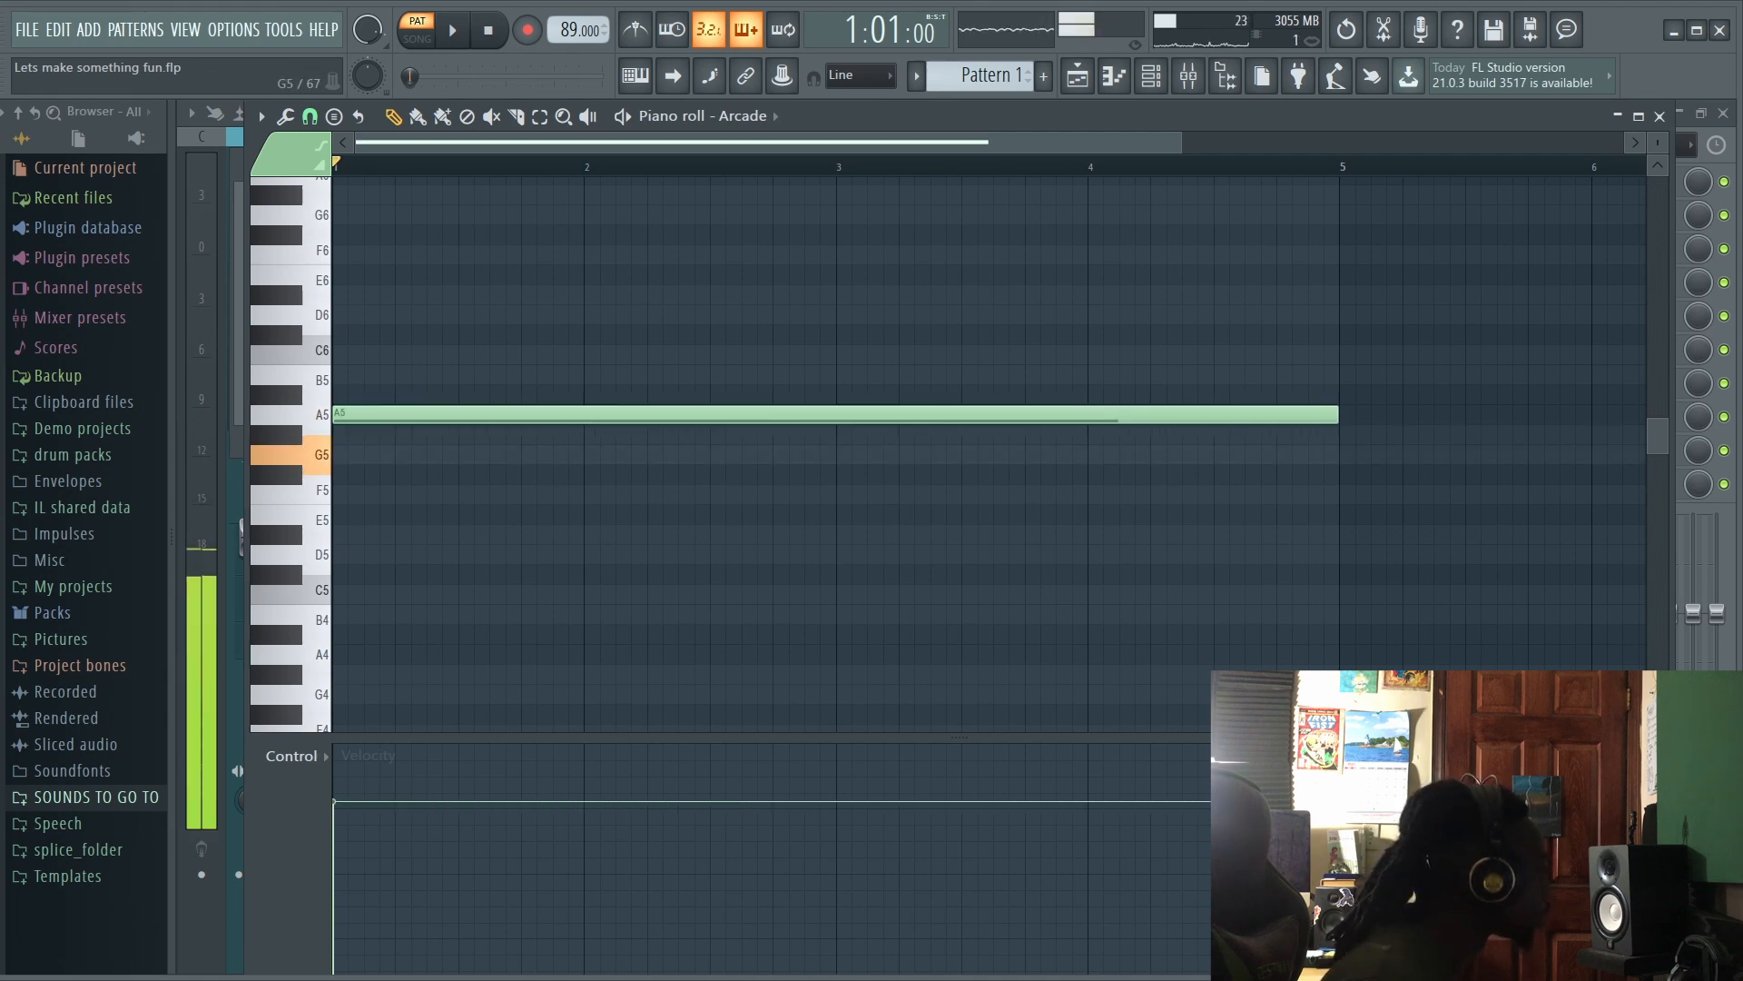
left_click(313, 520)
left_click(314, 555)
left_click(314, 591)
left_click(313, 620)
left_click(314, 555)
left_click(313, 490)
left_click(340, 495)
mouse_move(341, 495)
left_mouse_down()
mouse_move(341, 475)
mouse_move(341, 495)
left_mouse_up()
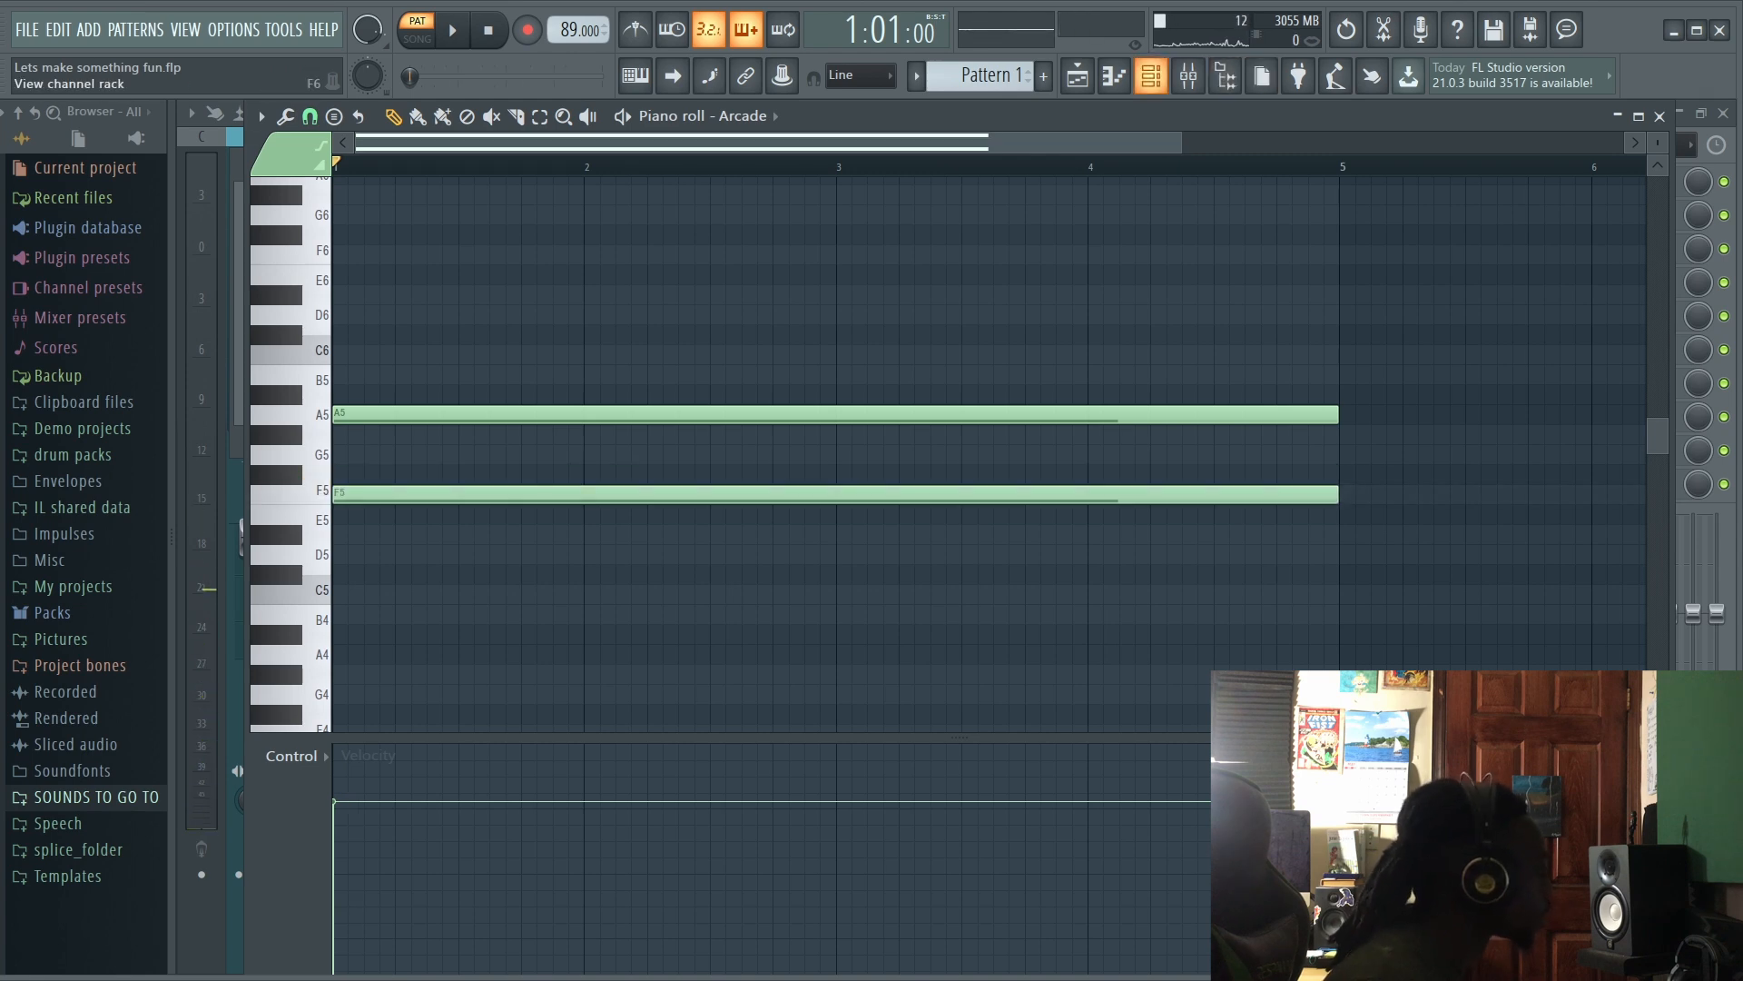
Step: Load Reels into the second effect slot of the Eq bus mixer track and lower its tape Harshness to 33%
left_click(1151, 76)
left_click(1187, 76)
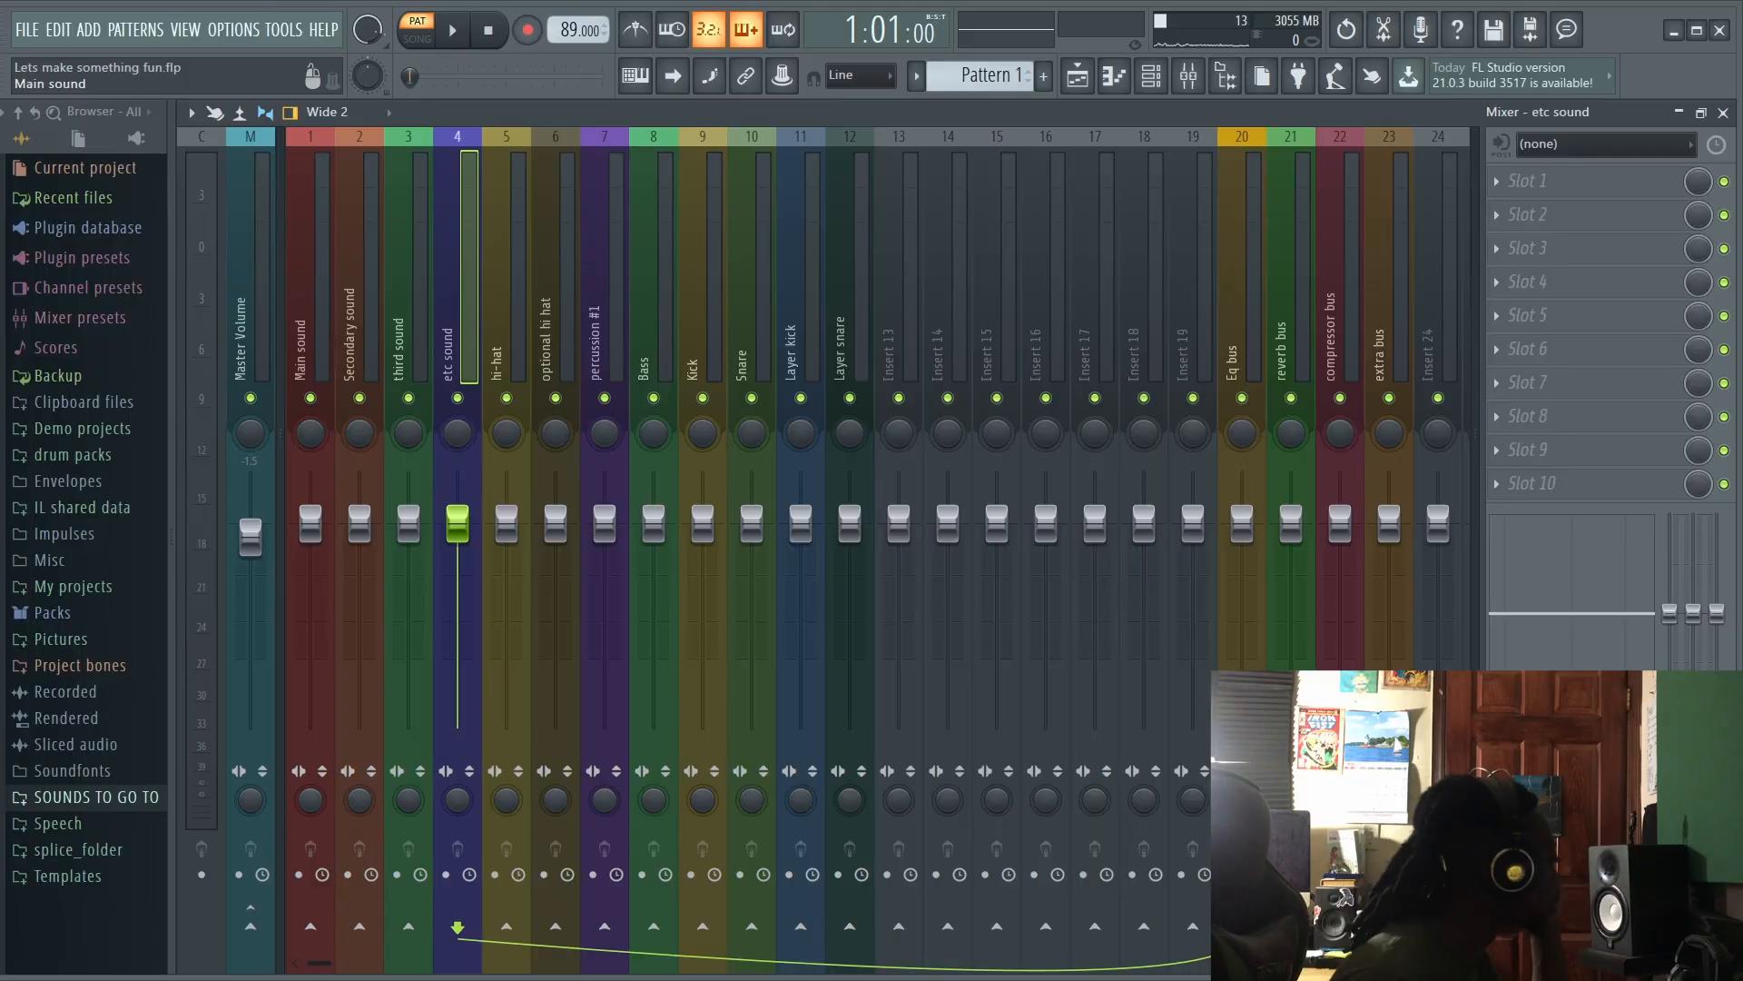
left_click(305, 273)
left_click(1235, 273)
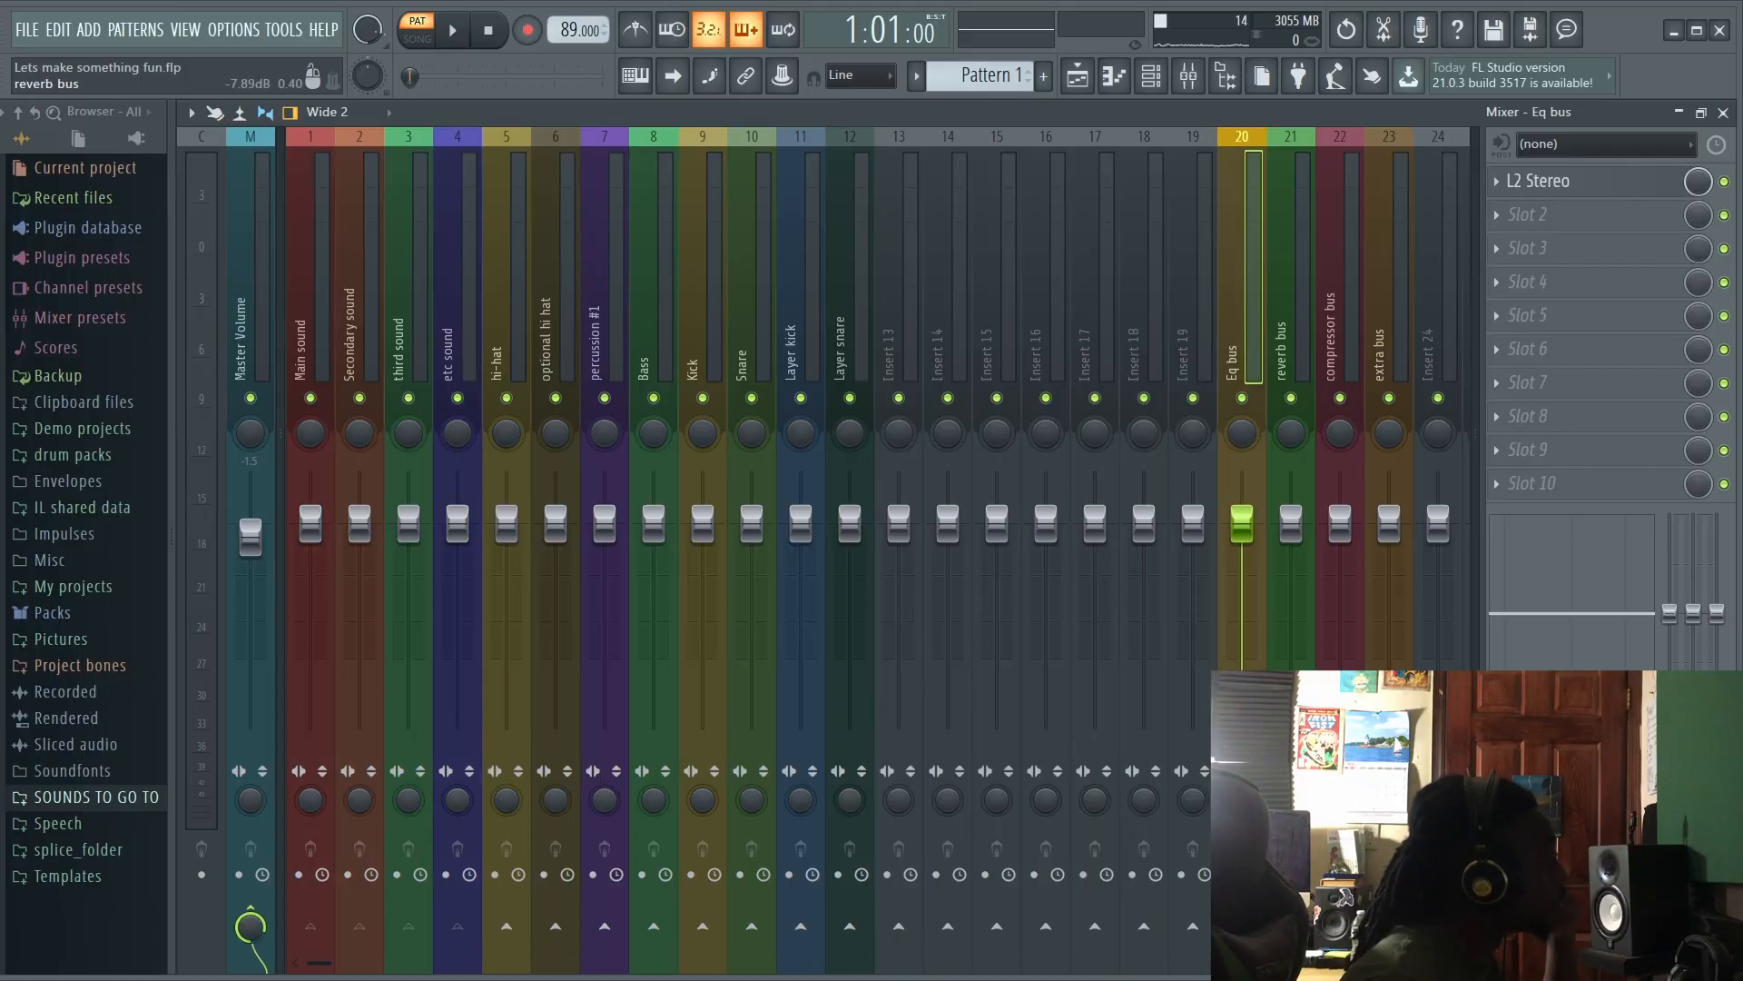
left_click(1543, 214)
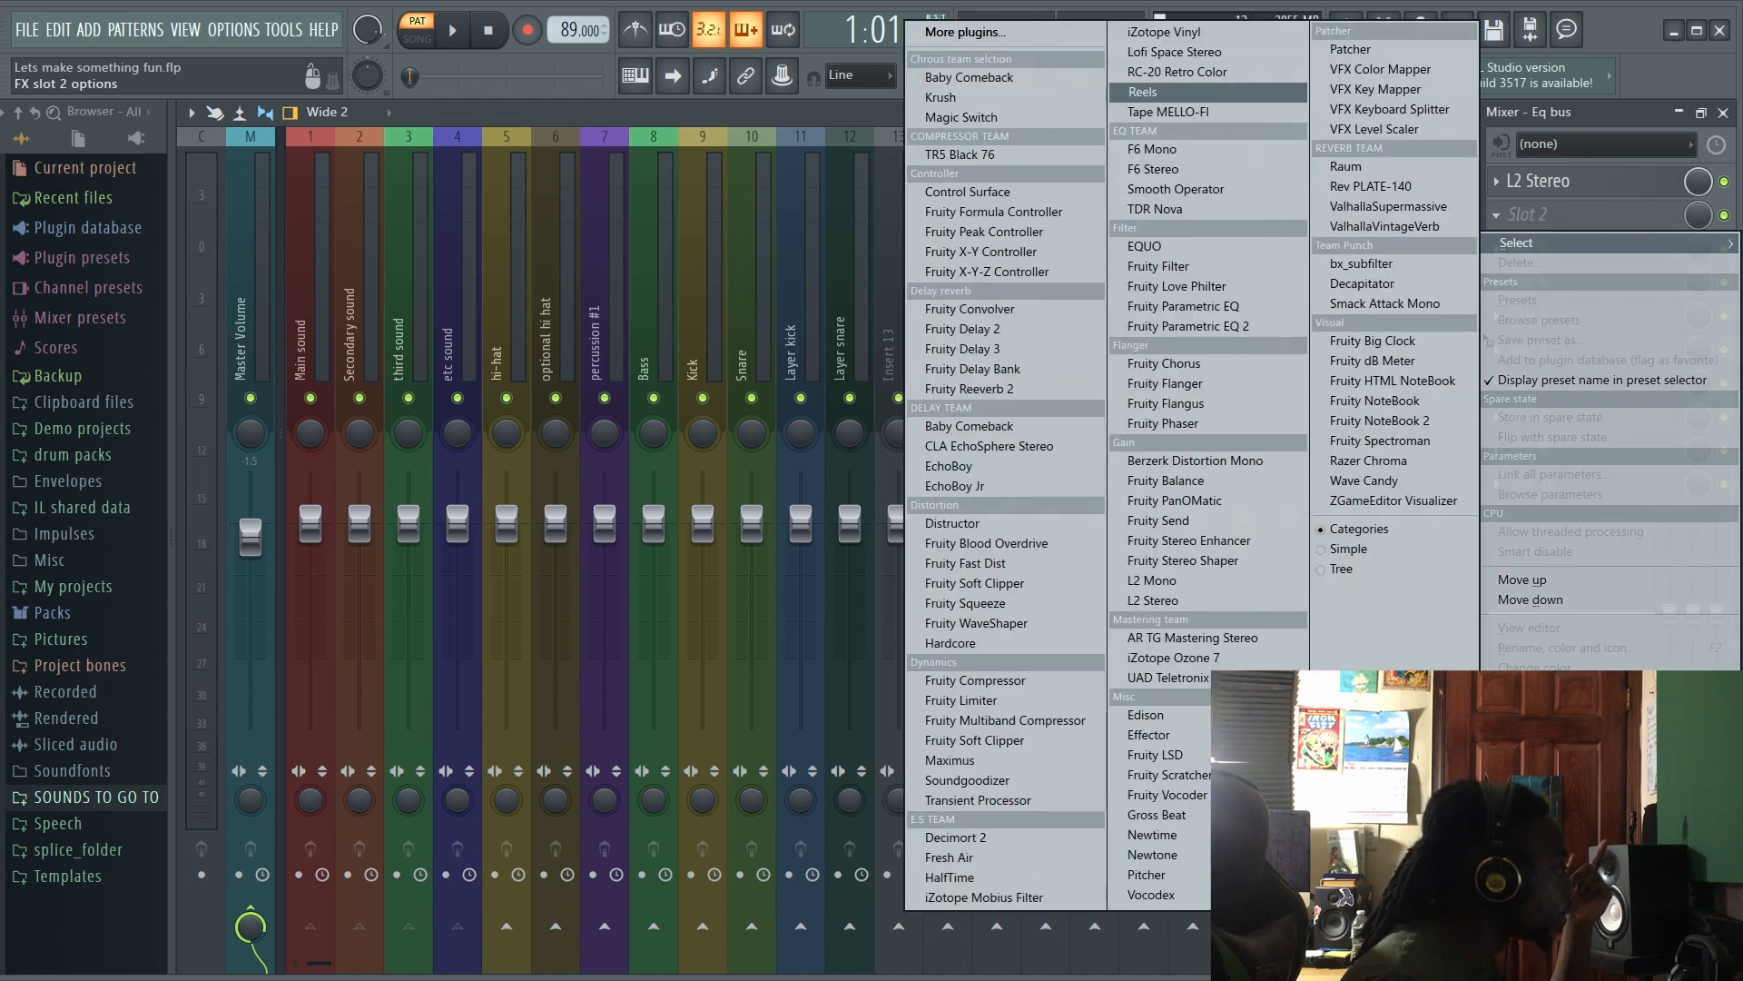
left_click(1198, 93)
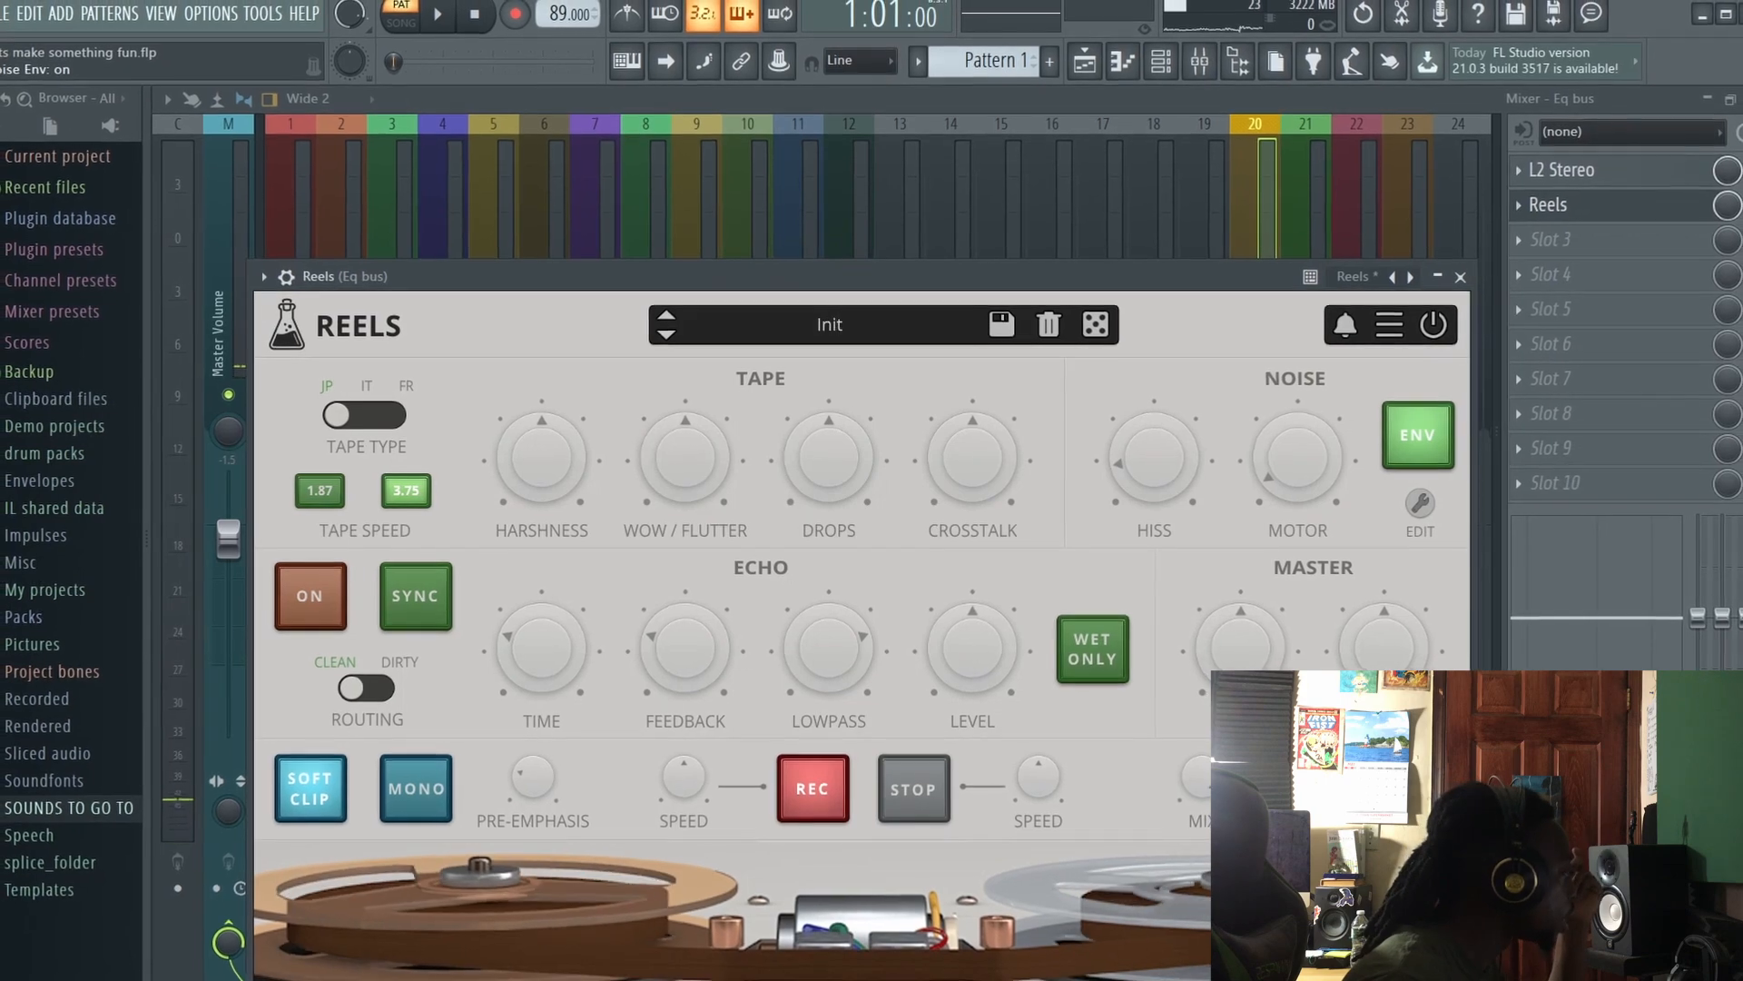
left_click_drag(539, 456, 540, 490)
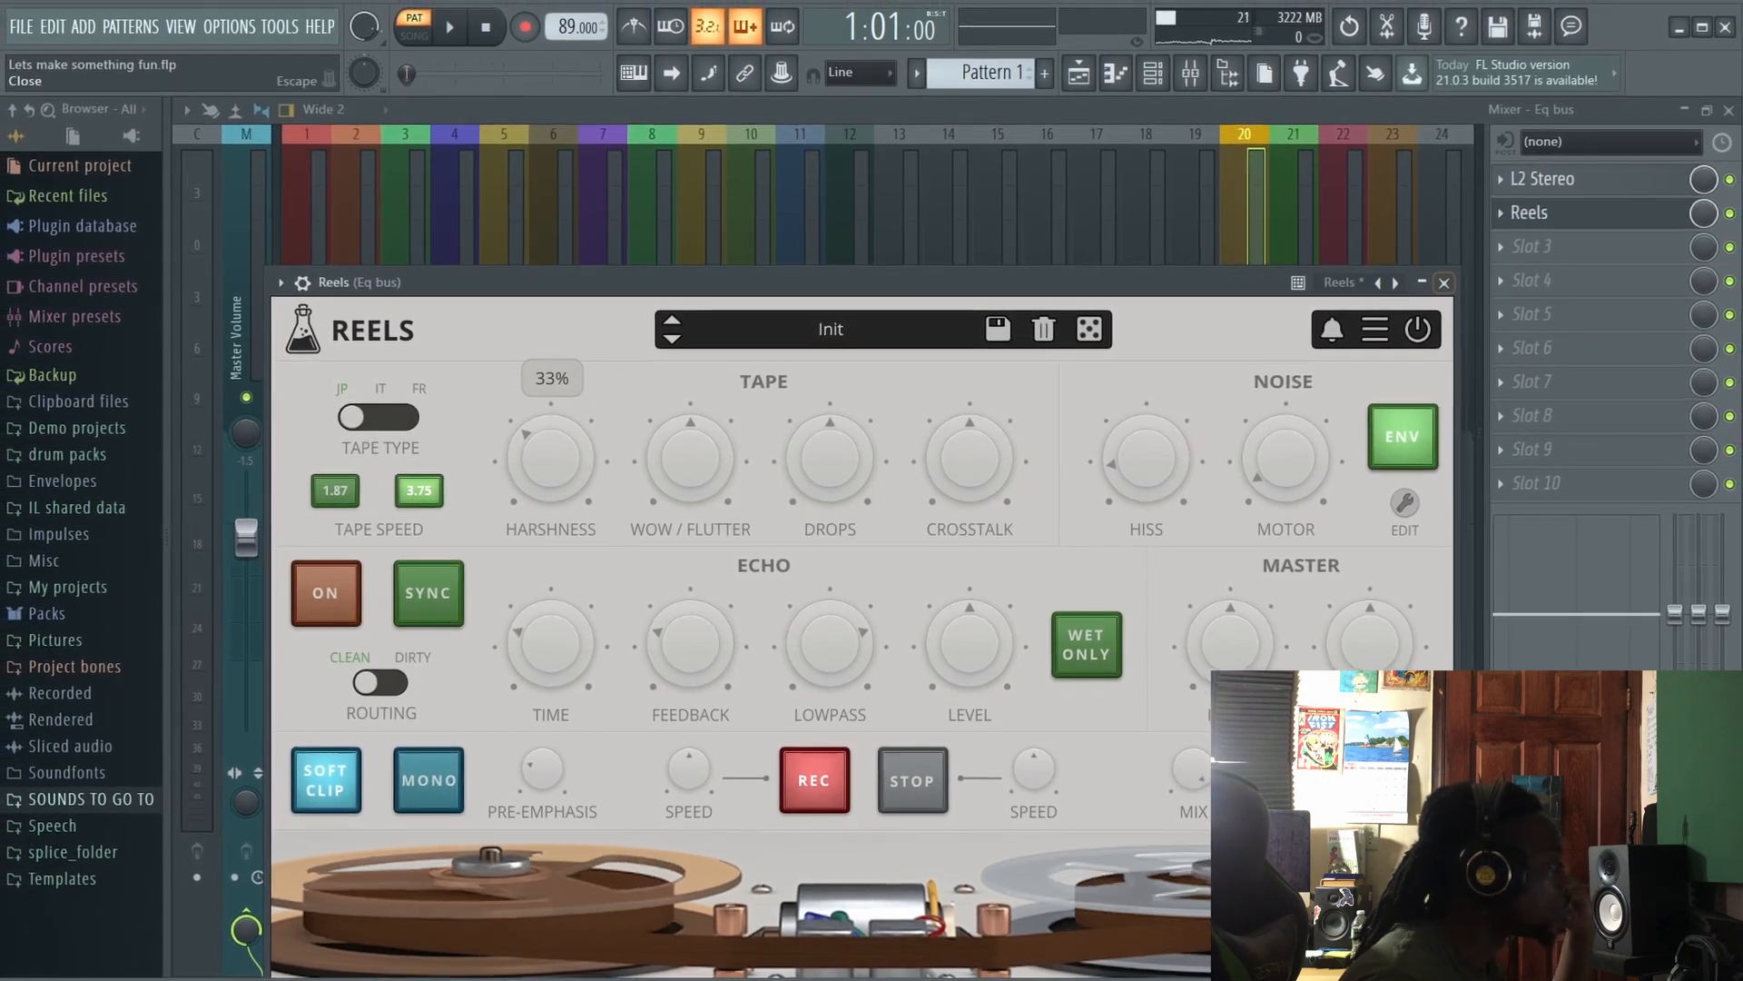
left_click(1448, 280)
key("F6")
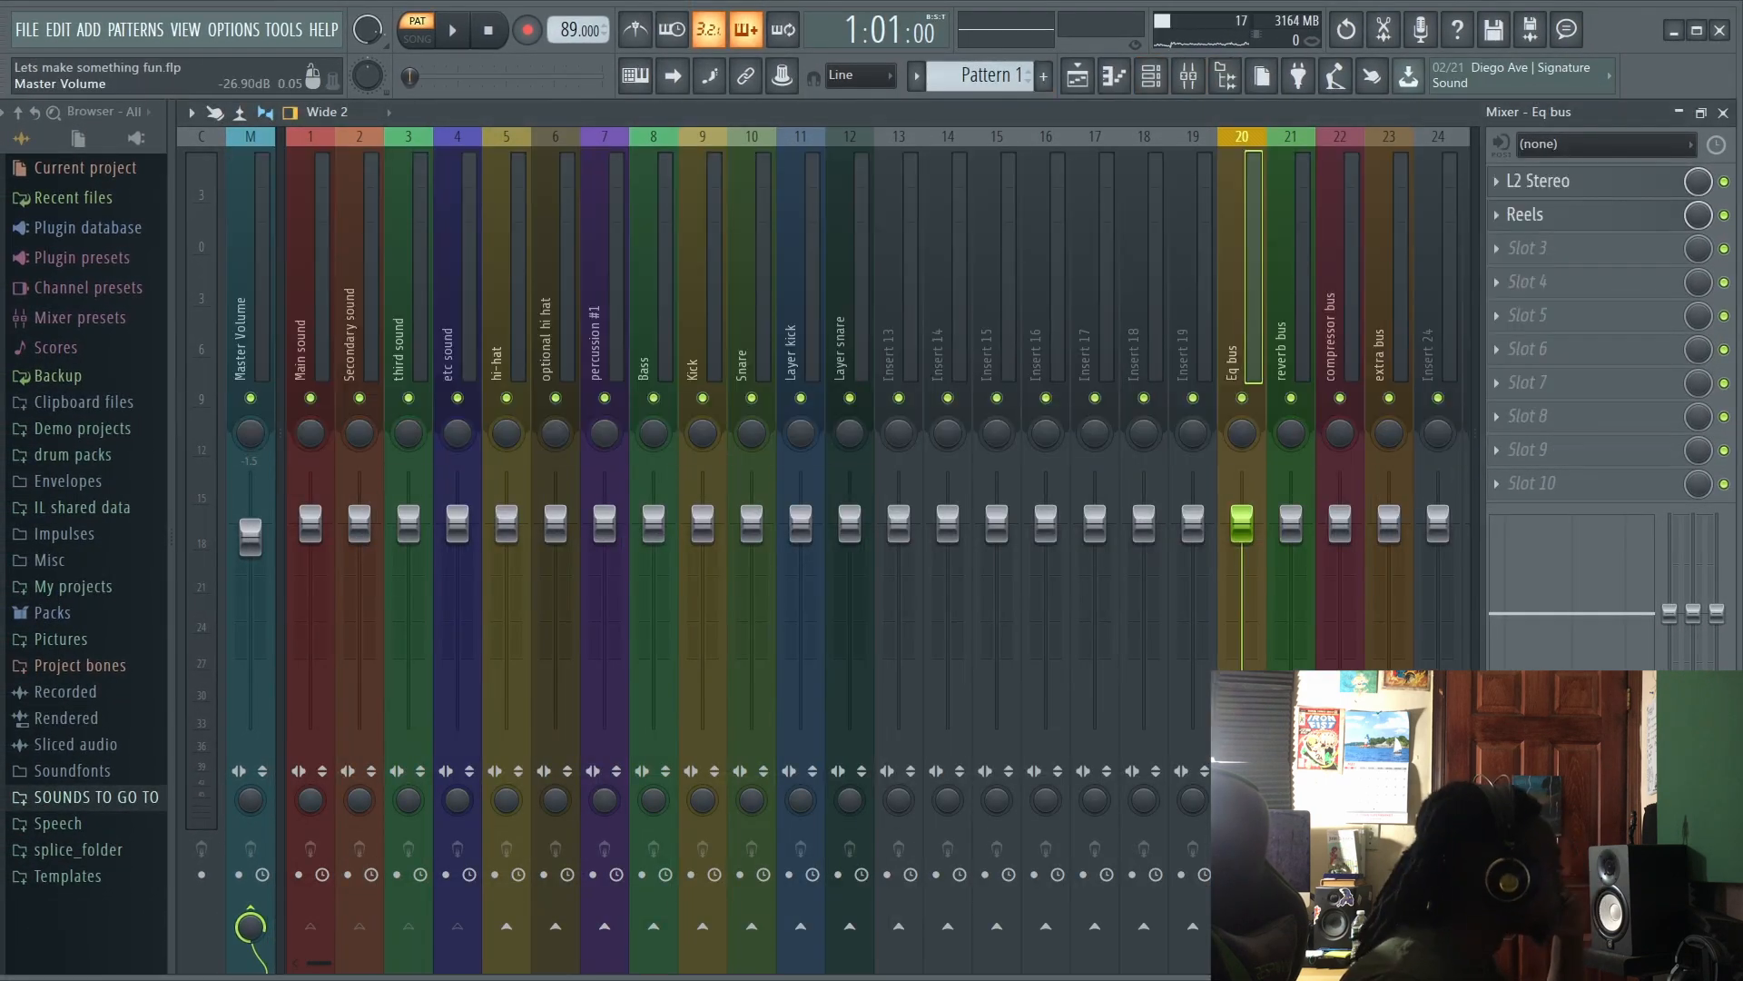
Step: Load the Decimort 2 bit crusher into the third effect slot of the Eq bus mixer track
left_click(310, 300)
left_click(1237, 300)
left_click(1507, 248)
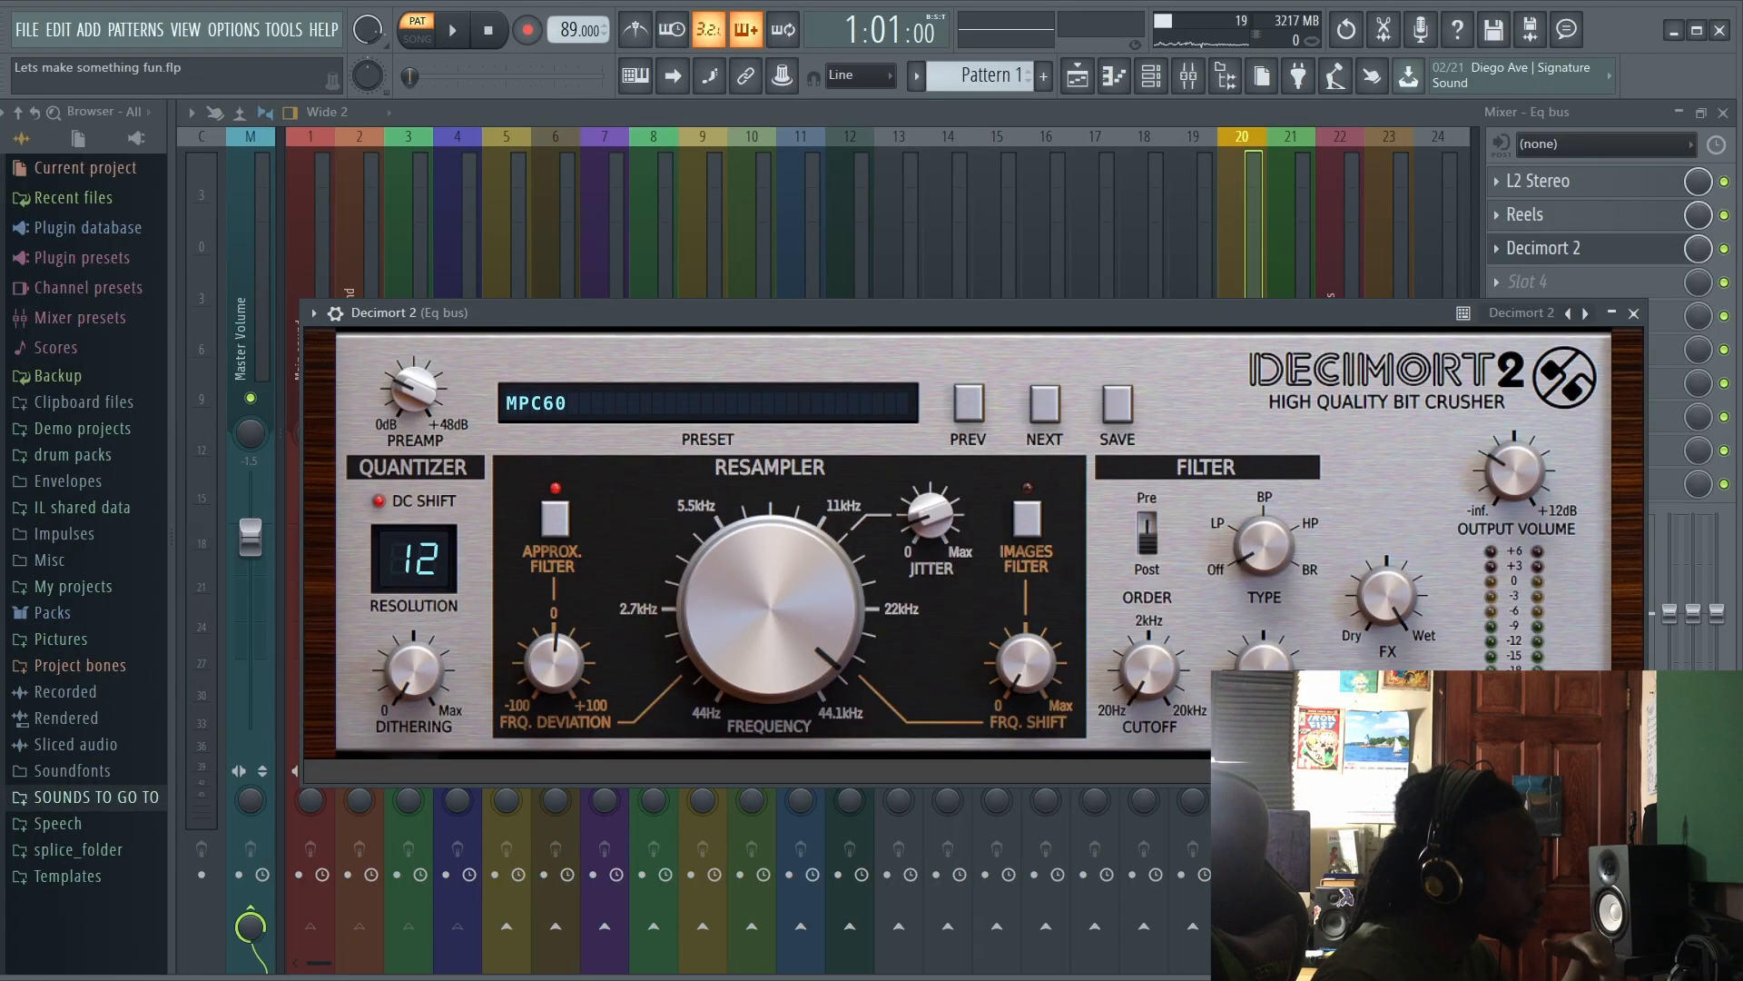
left_click(1633, 313)
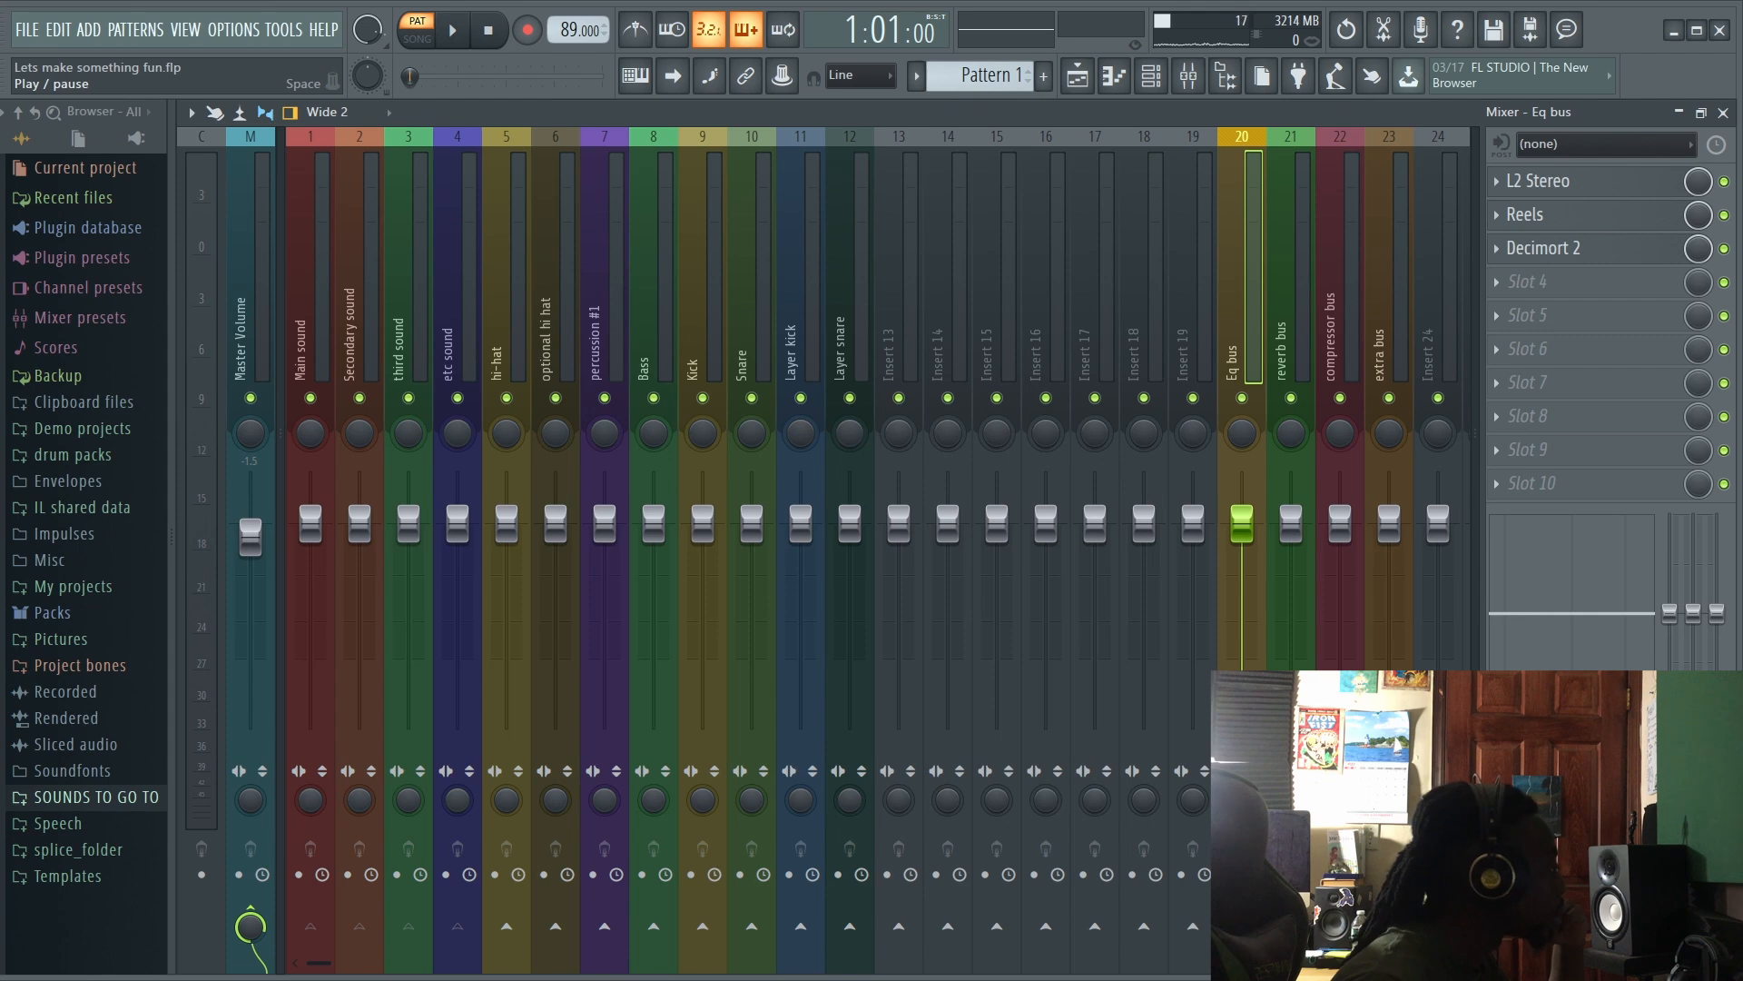
Step: Play the pattern and lower the Arcade channel's volume to about 58%
key("space")
key("F6")
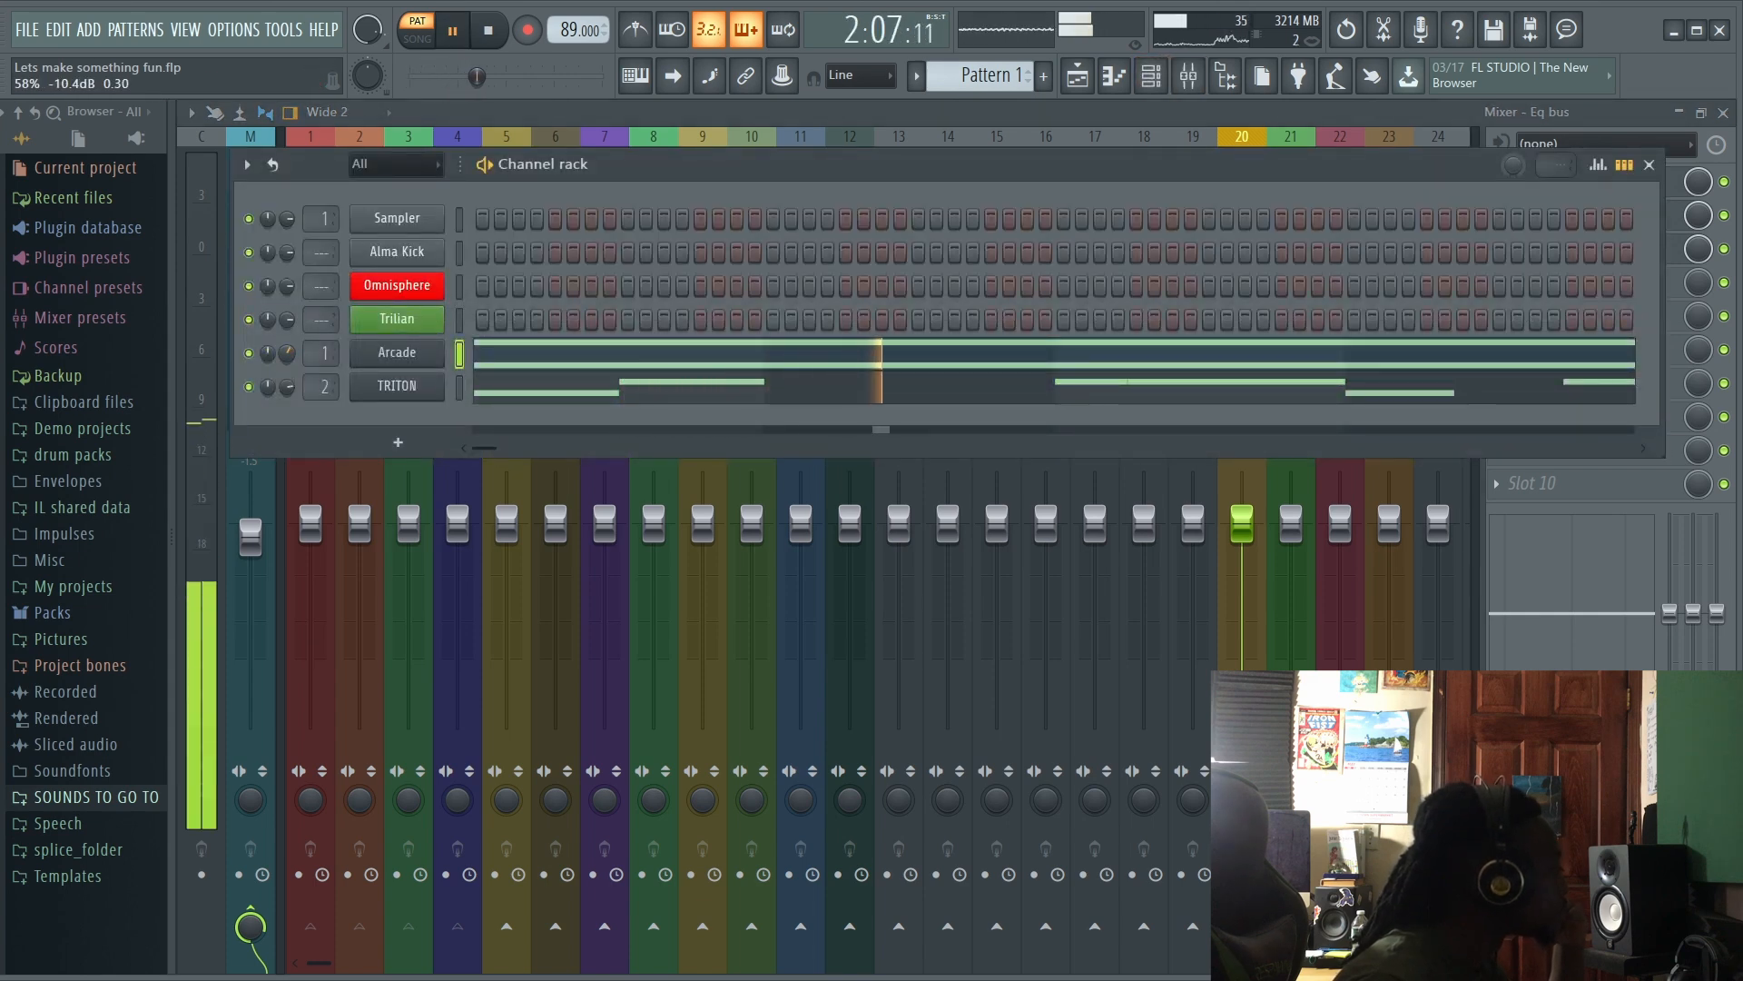
left_click_drag(287, 353, 287, 356)
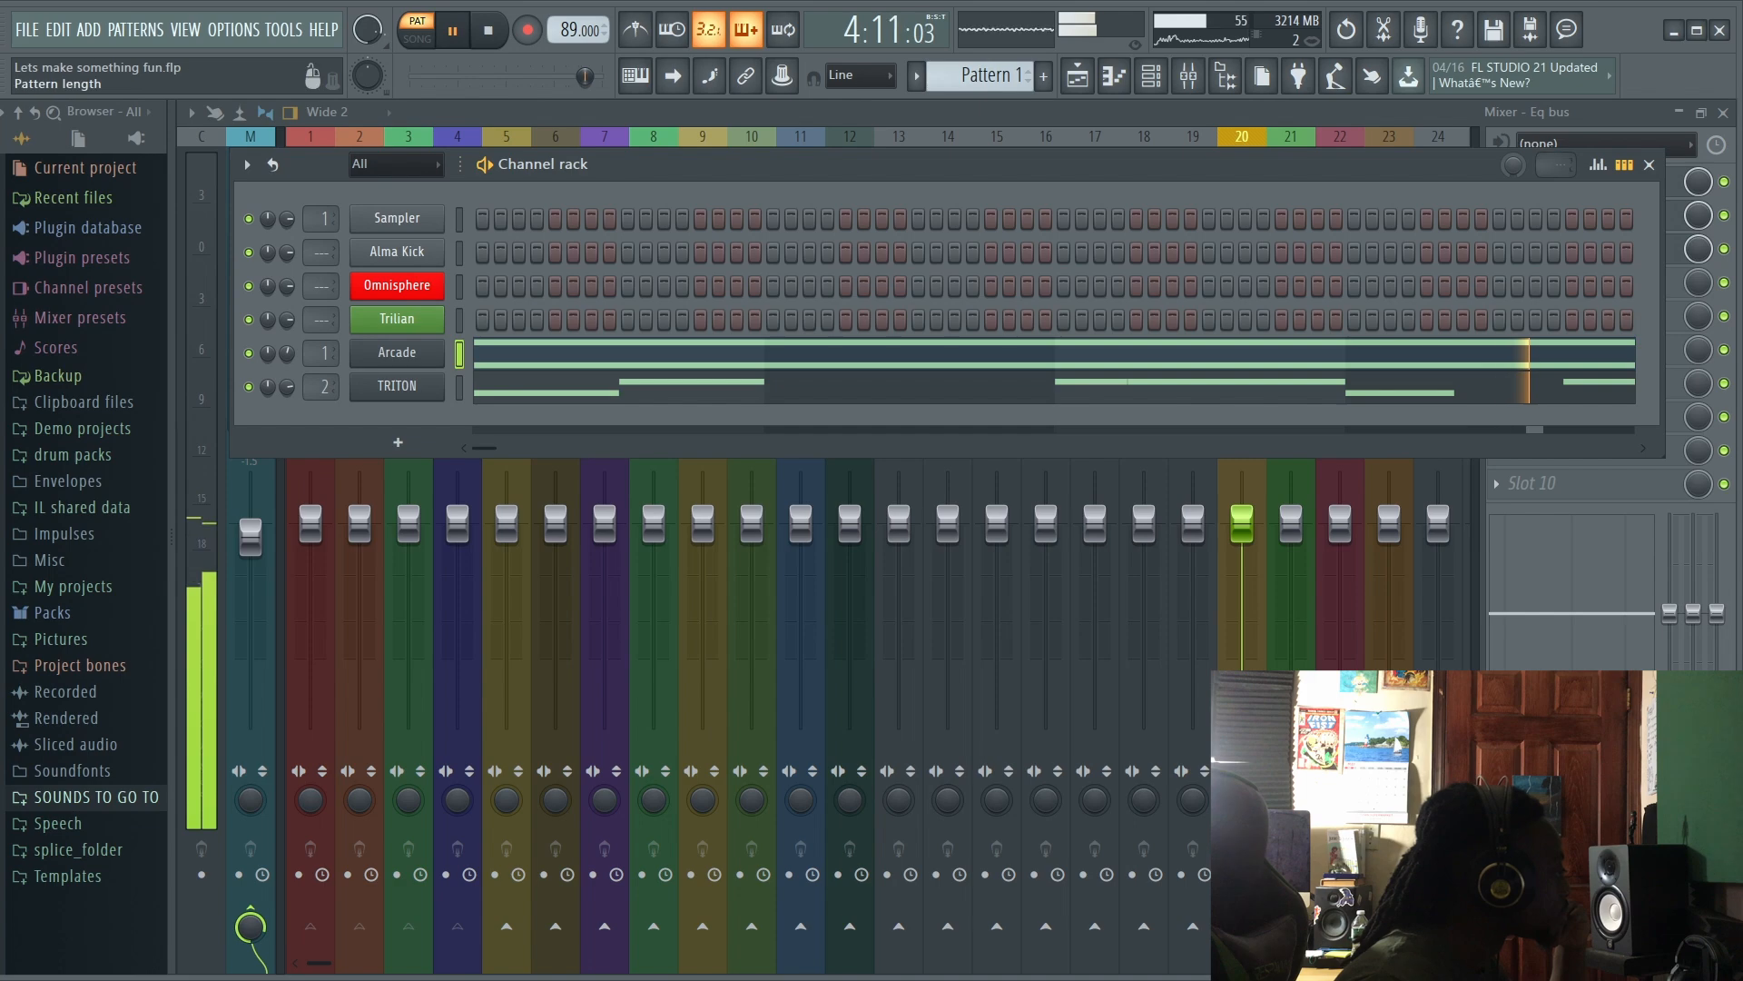
Step: Set the output volume of Decimort 2 on the Eq bus to -12.7 dB while the pattern plays
left_click(1649, 164)
left_click(1546, 248)
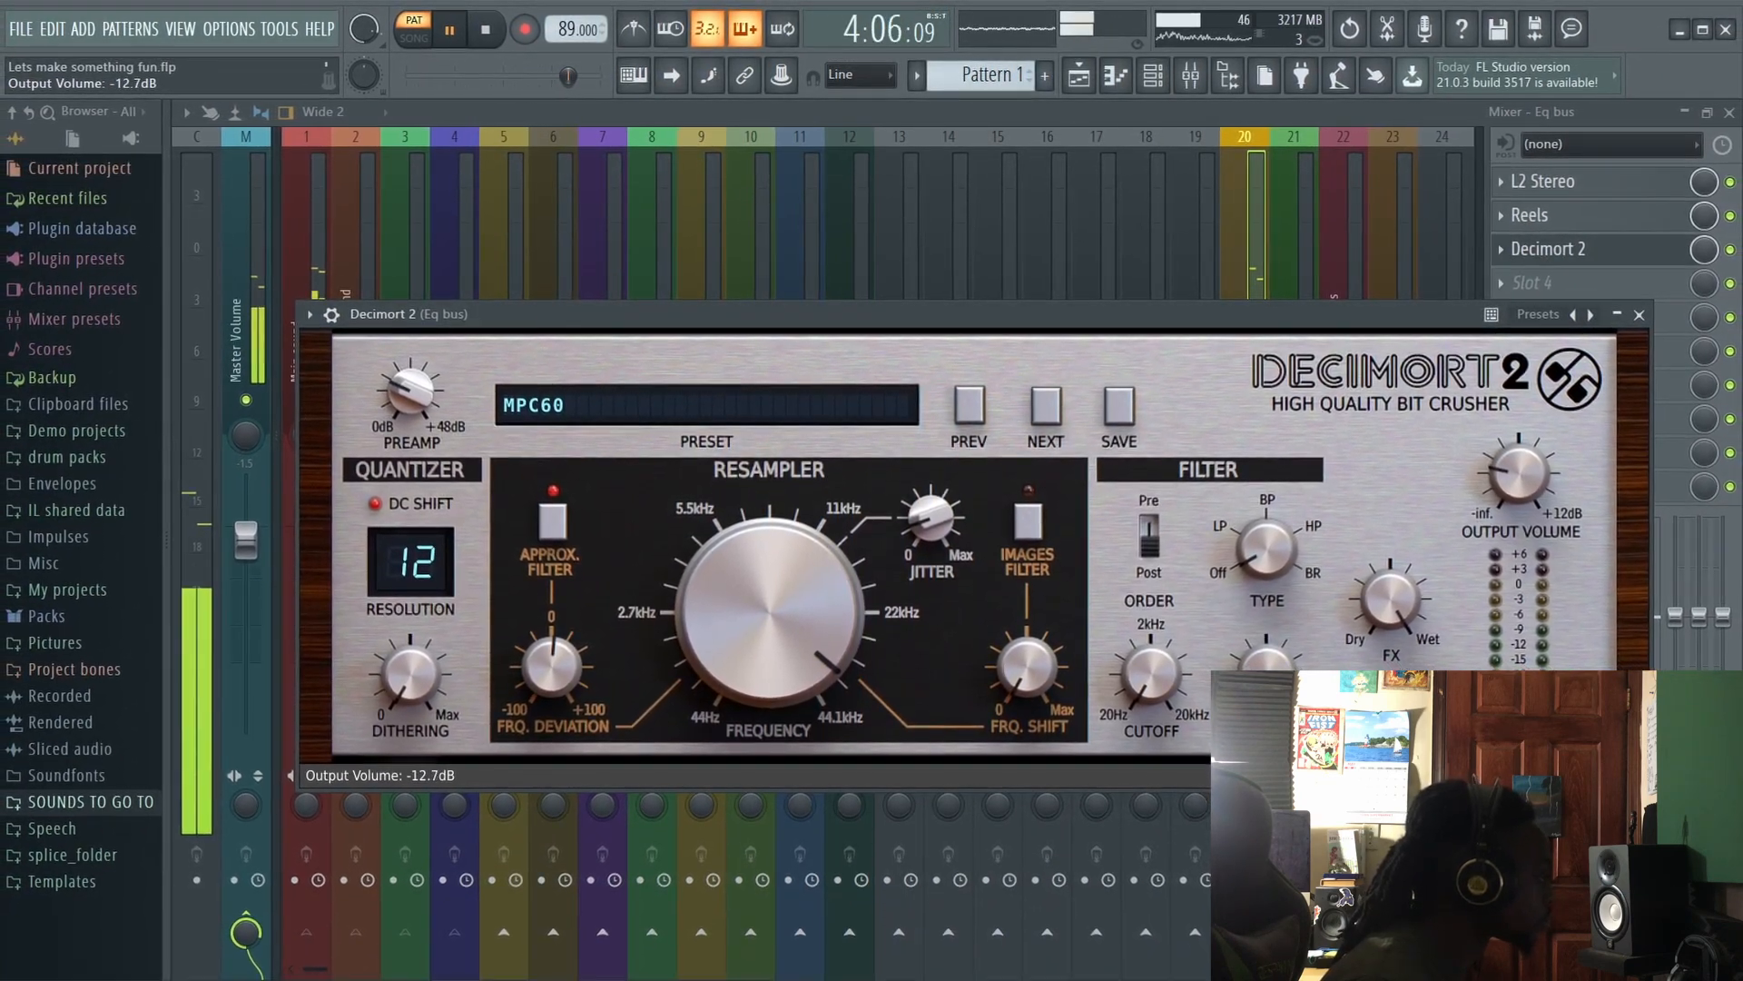
left_click(1644, 316)
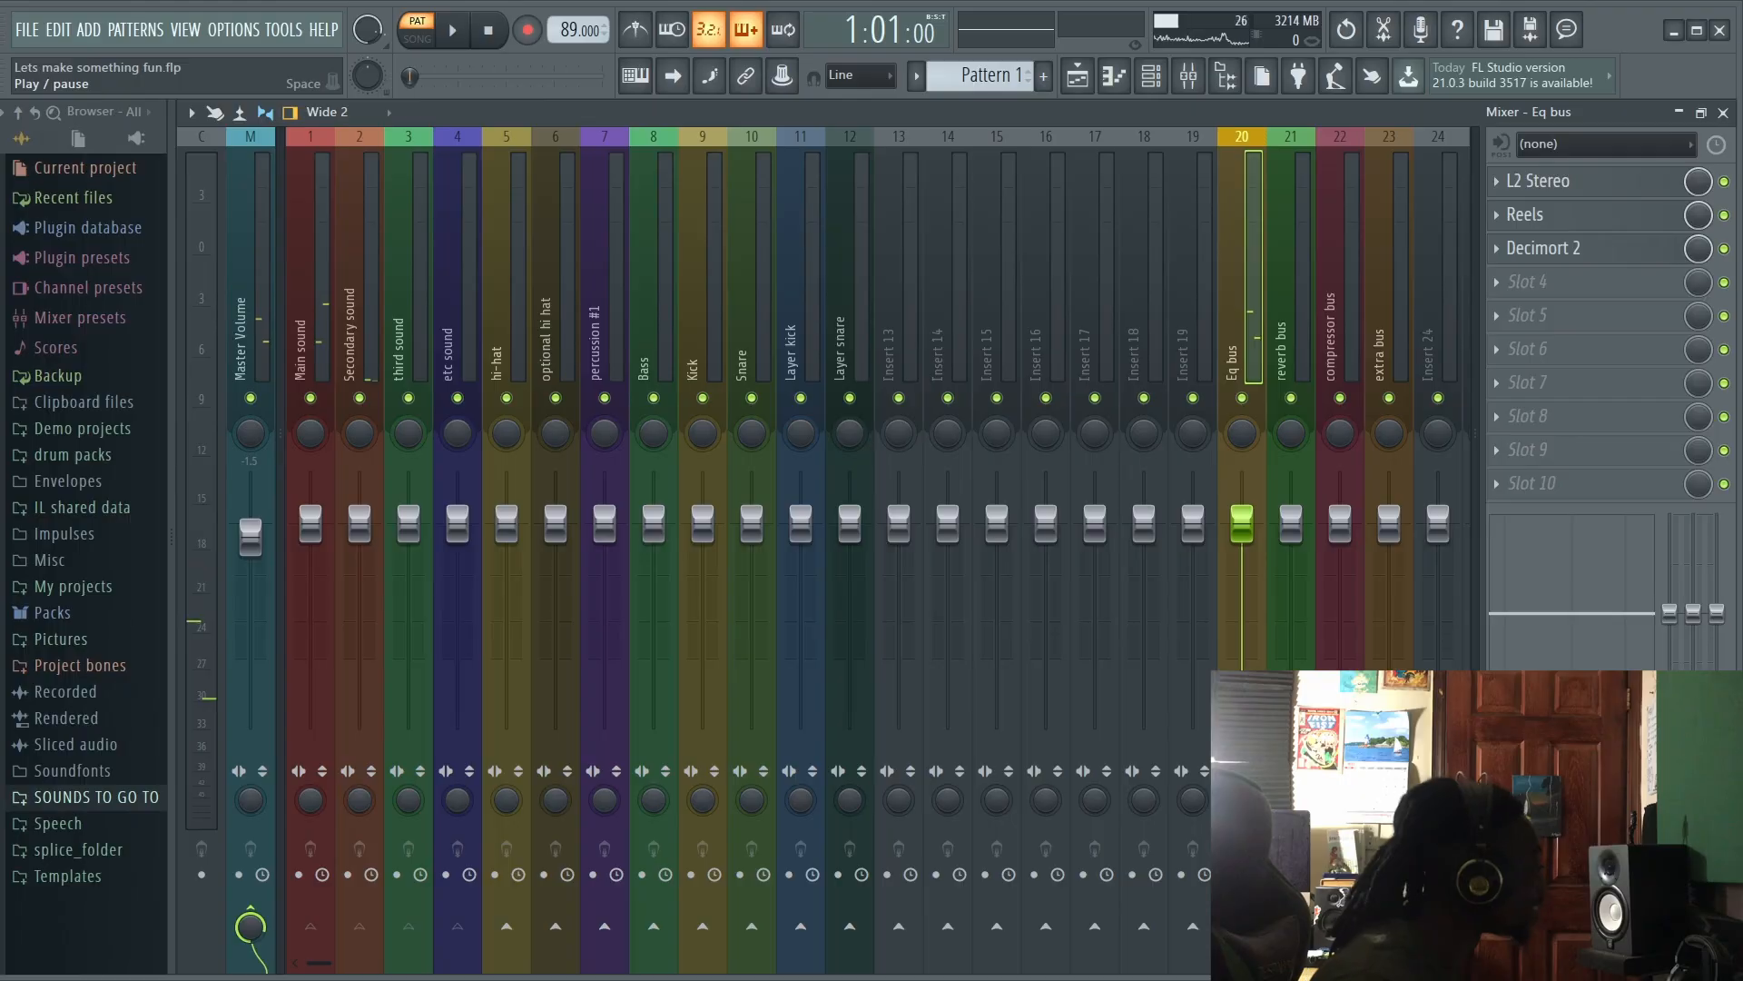
Step: Open the Omnisphere instrument from the channel rack and look over its patch browser
left_click(1151, 75)
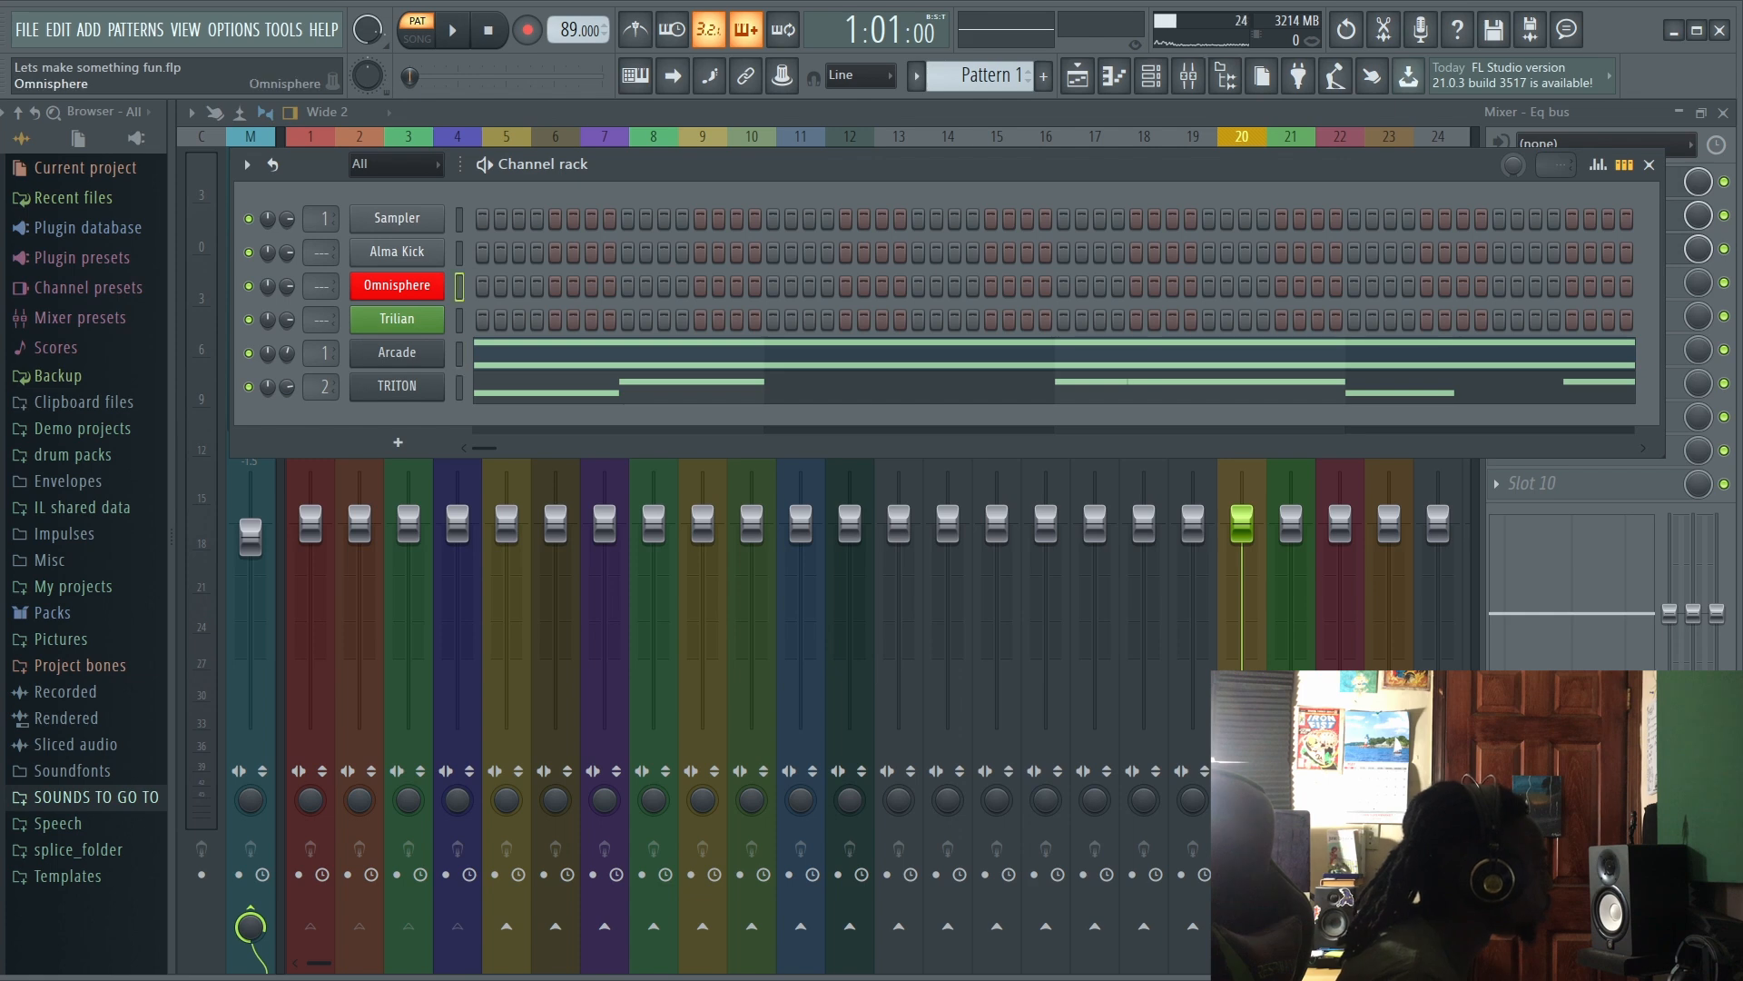
left_click(397, 286)
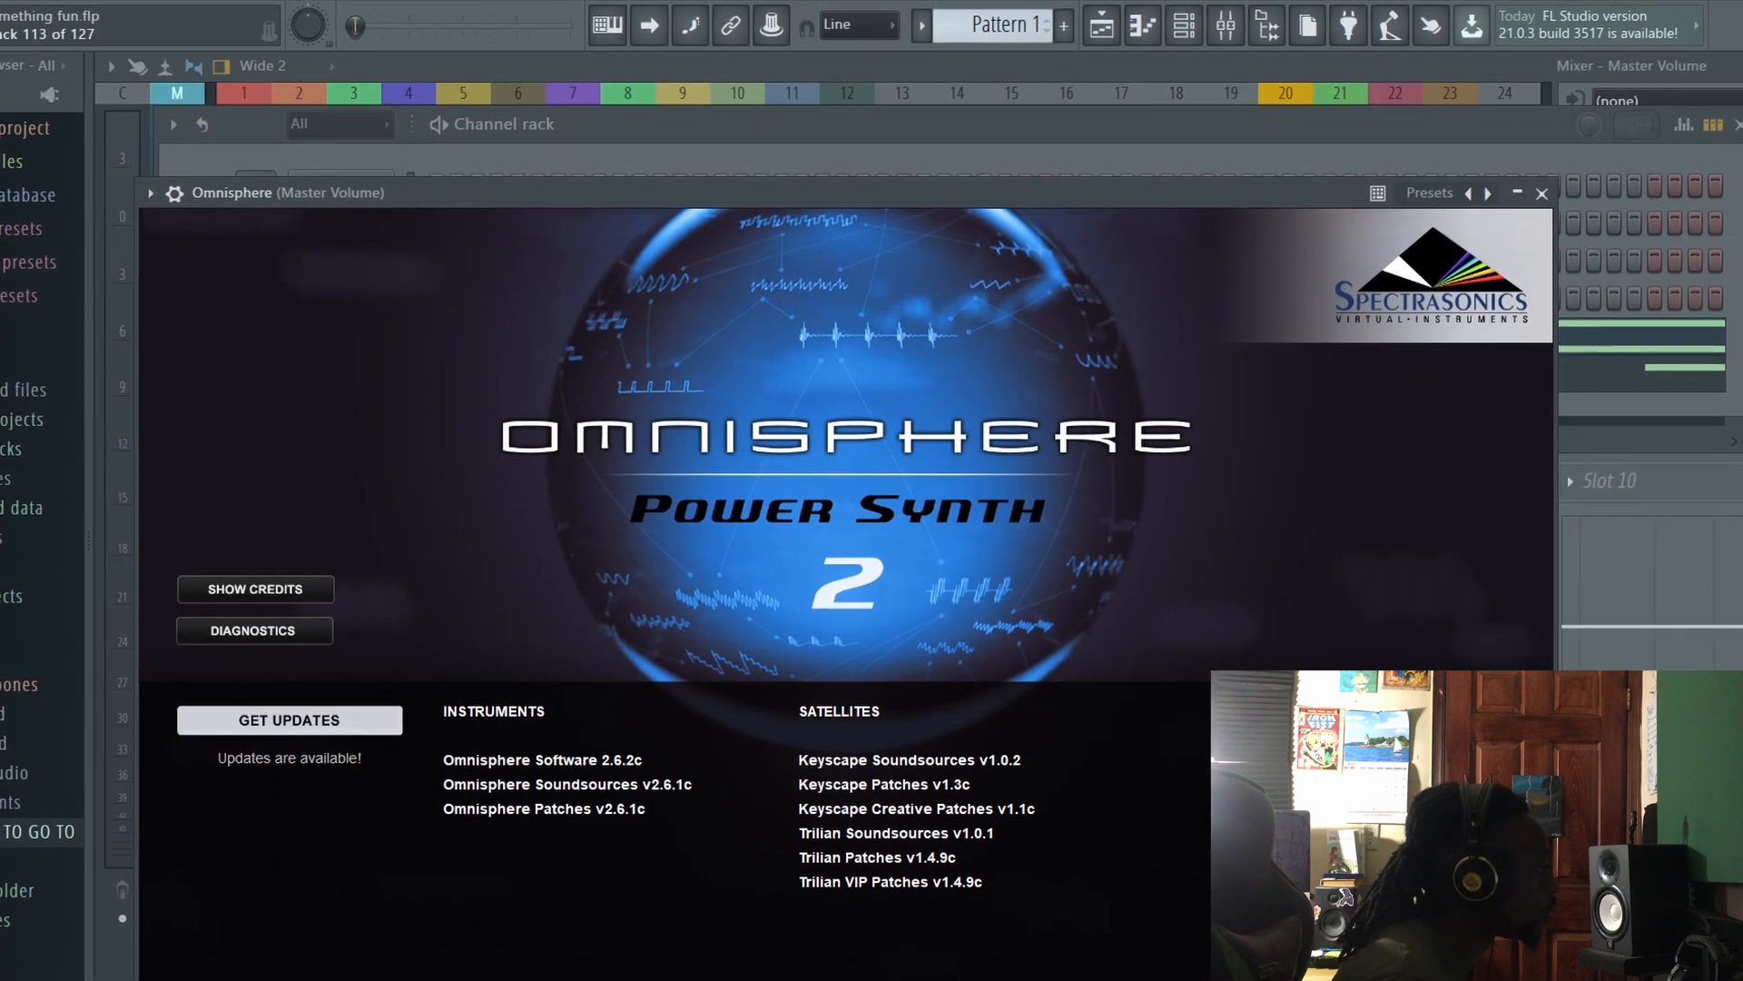
left_click_drag(817, 199, 889, 162)
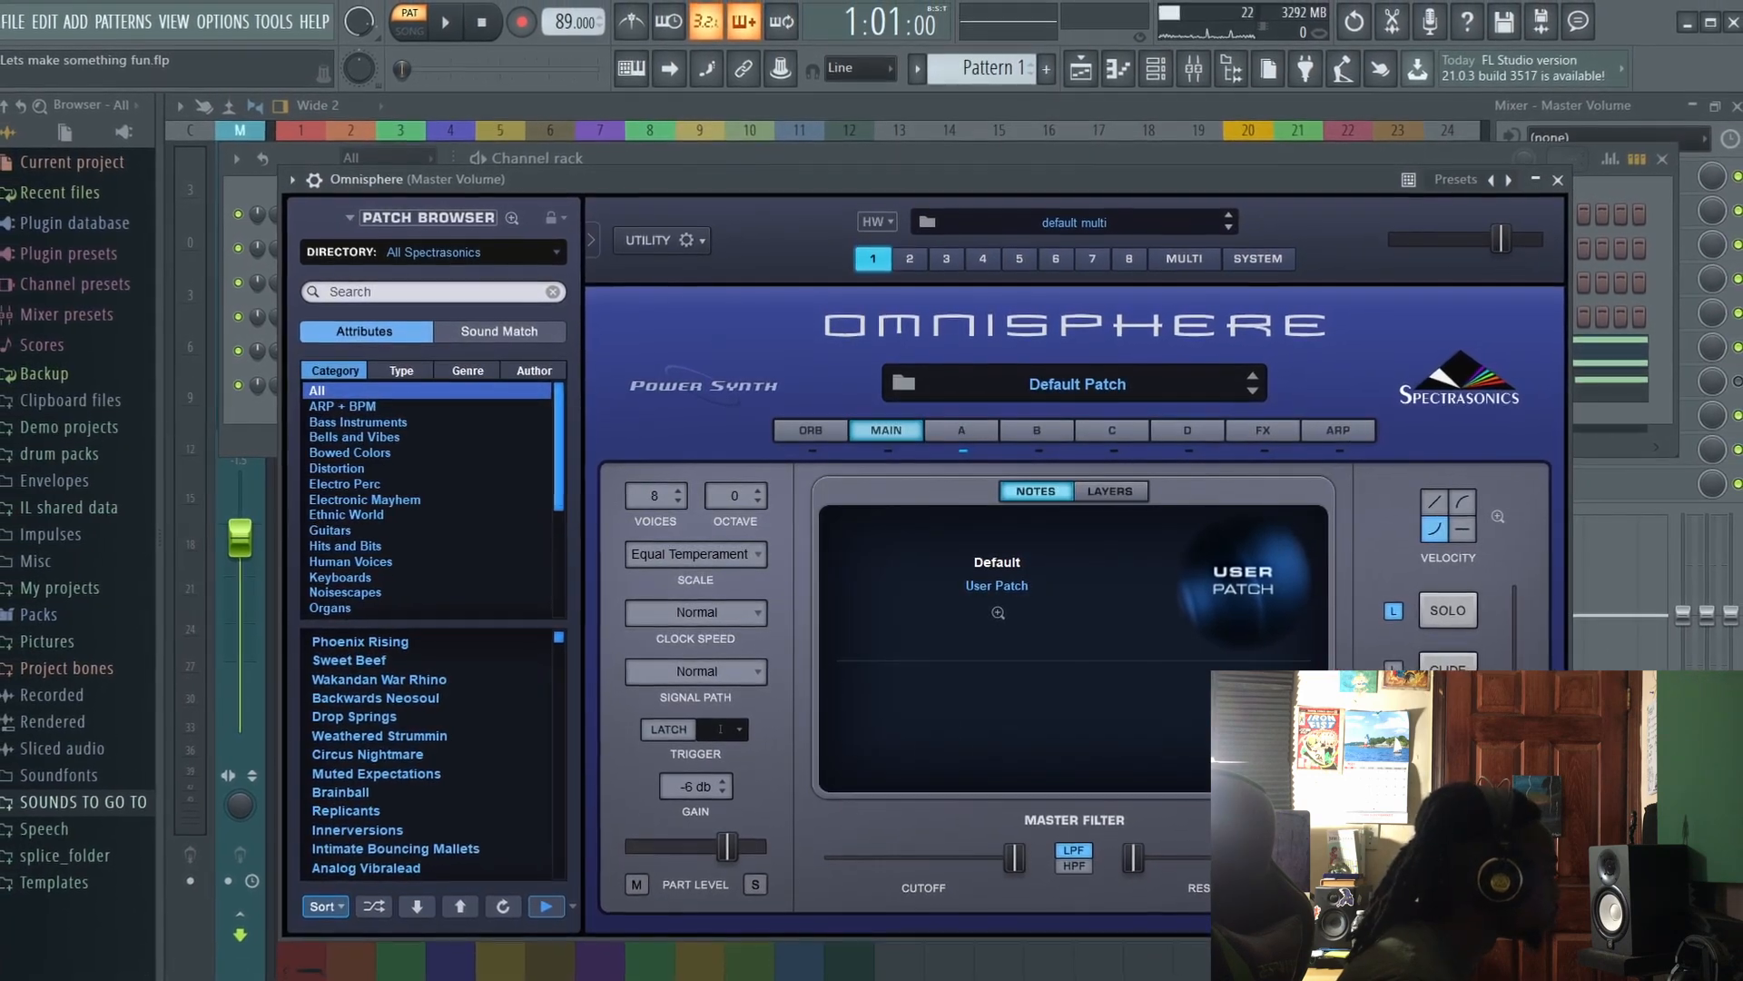
key("Escape")
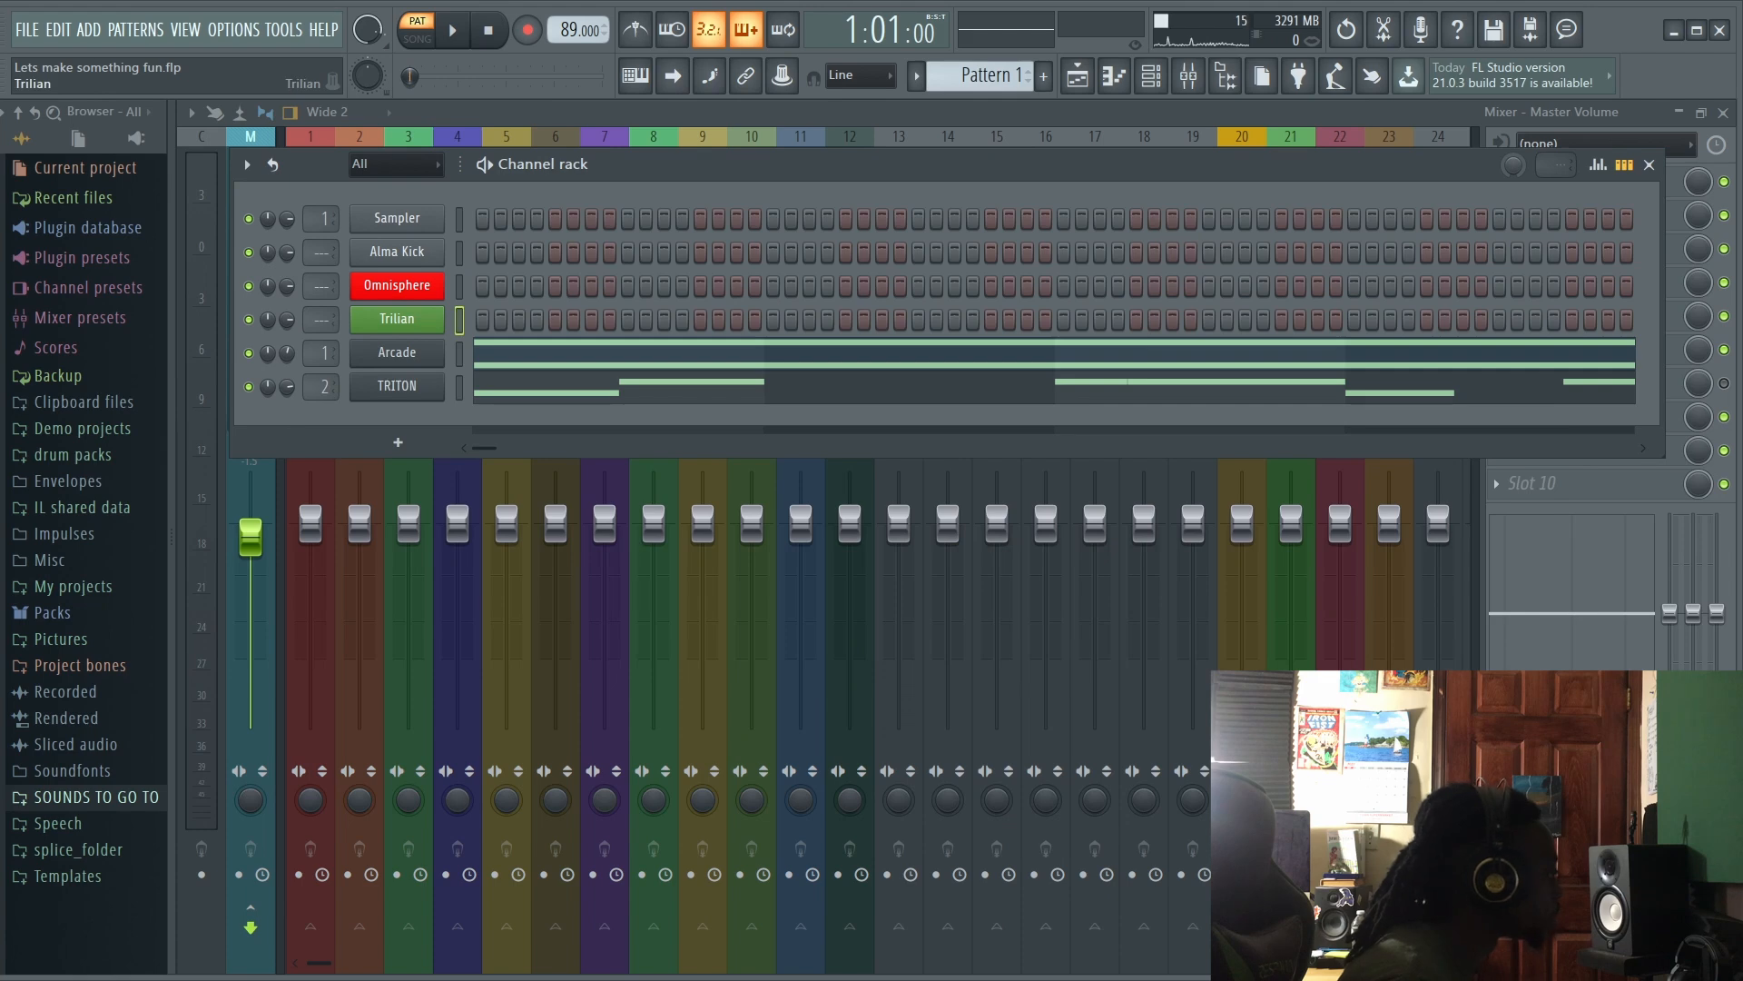
Step: Load the Clean Fender - Full Range patch from the Bass Instruments category into Trilian
left_click(397, 318)
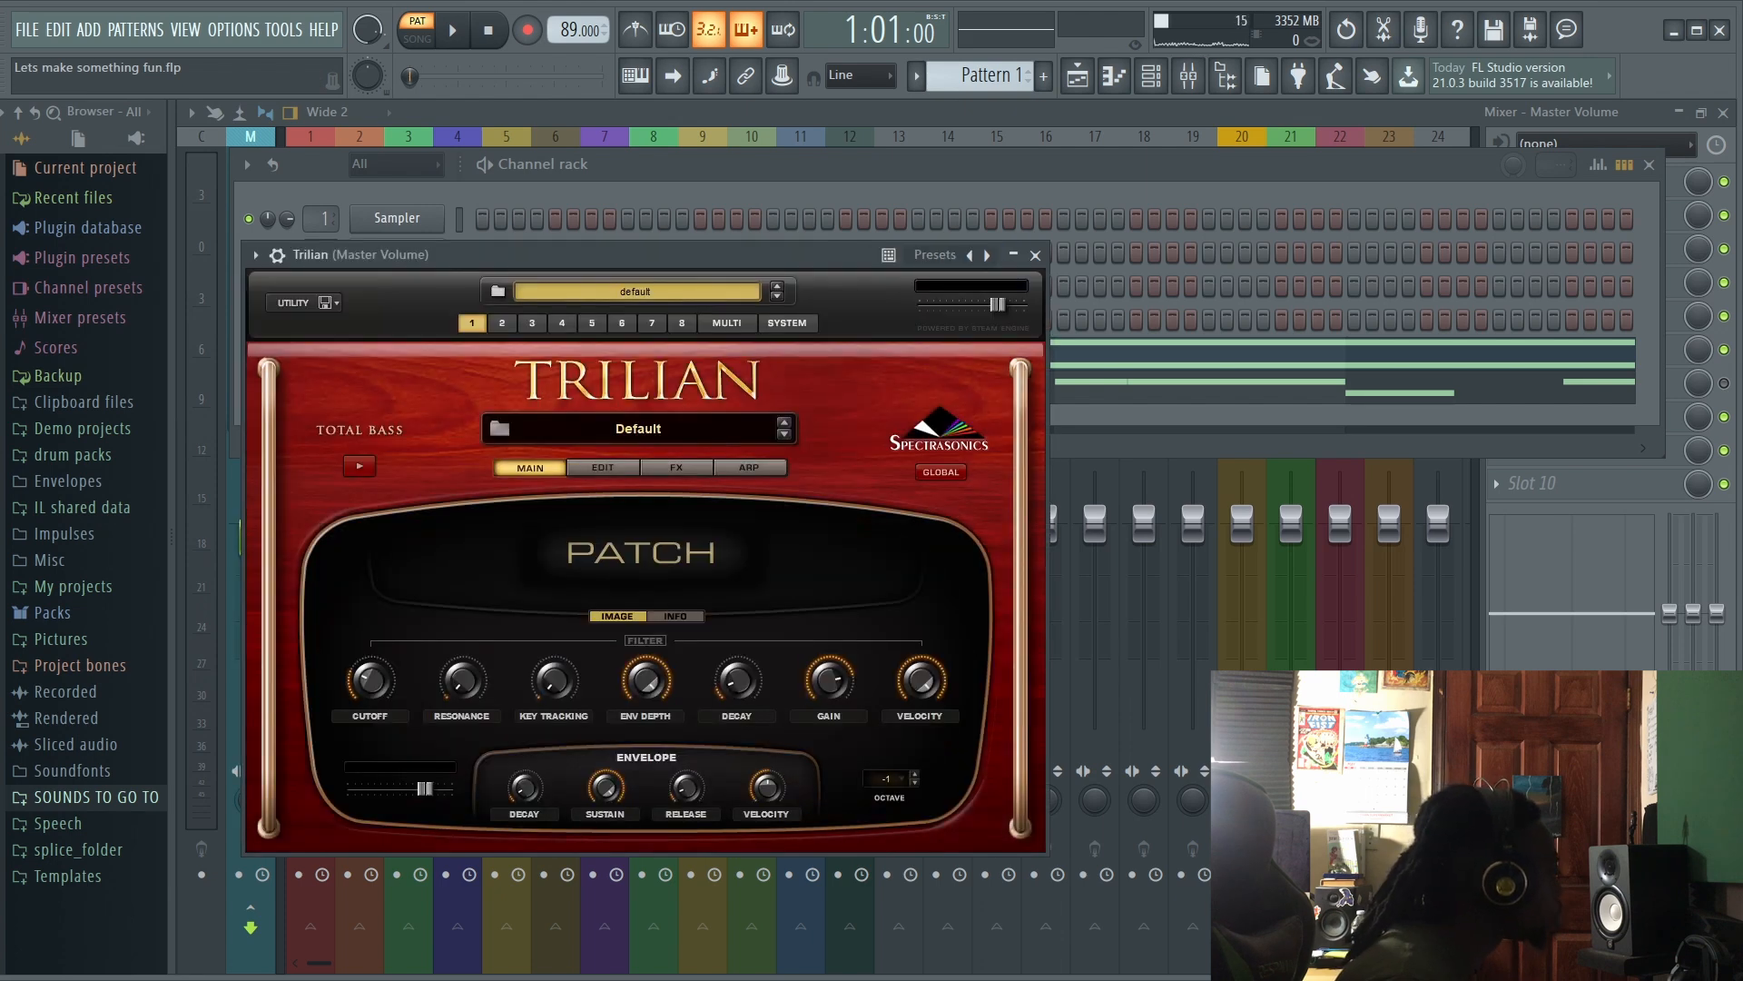
left_click(639, 429)
scroll(454, 699, "down", 3)
scroll(454, 699, "up", 3)
left_click(328, 530)
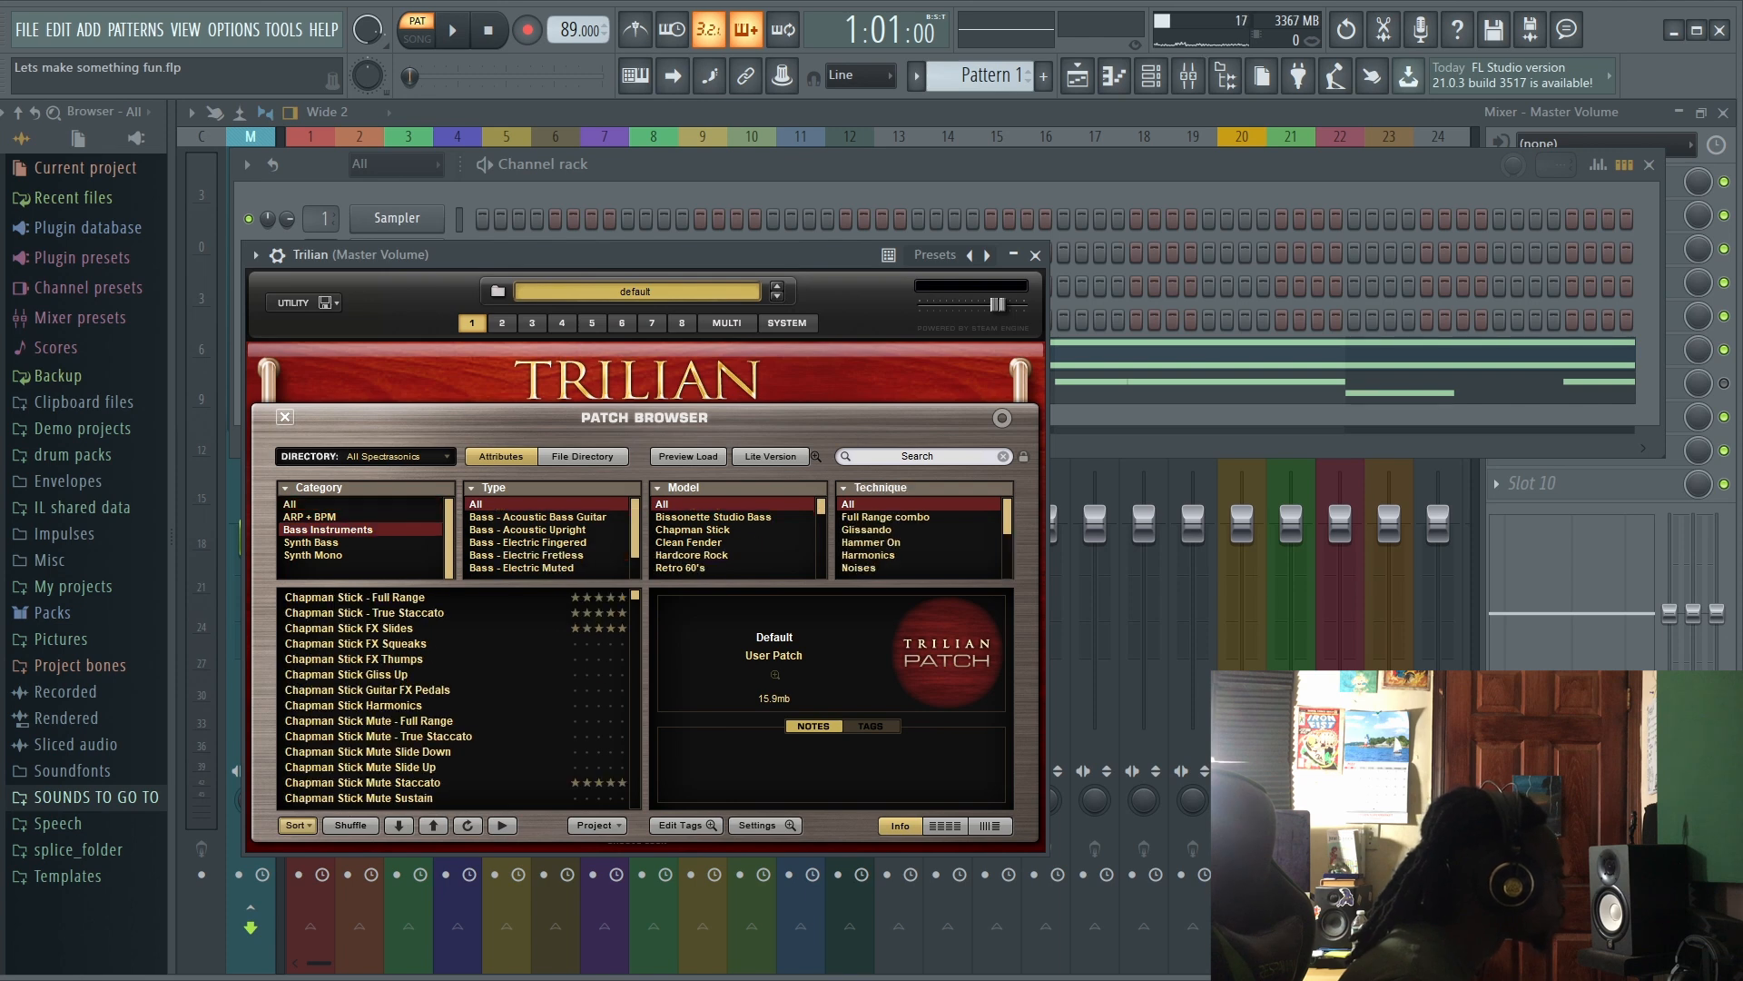
scroll(454, 699, "down", 3)
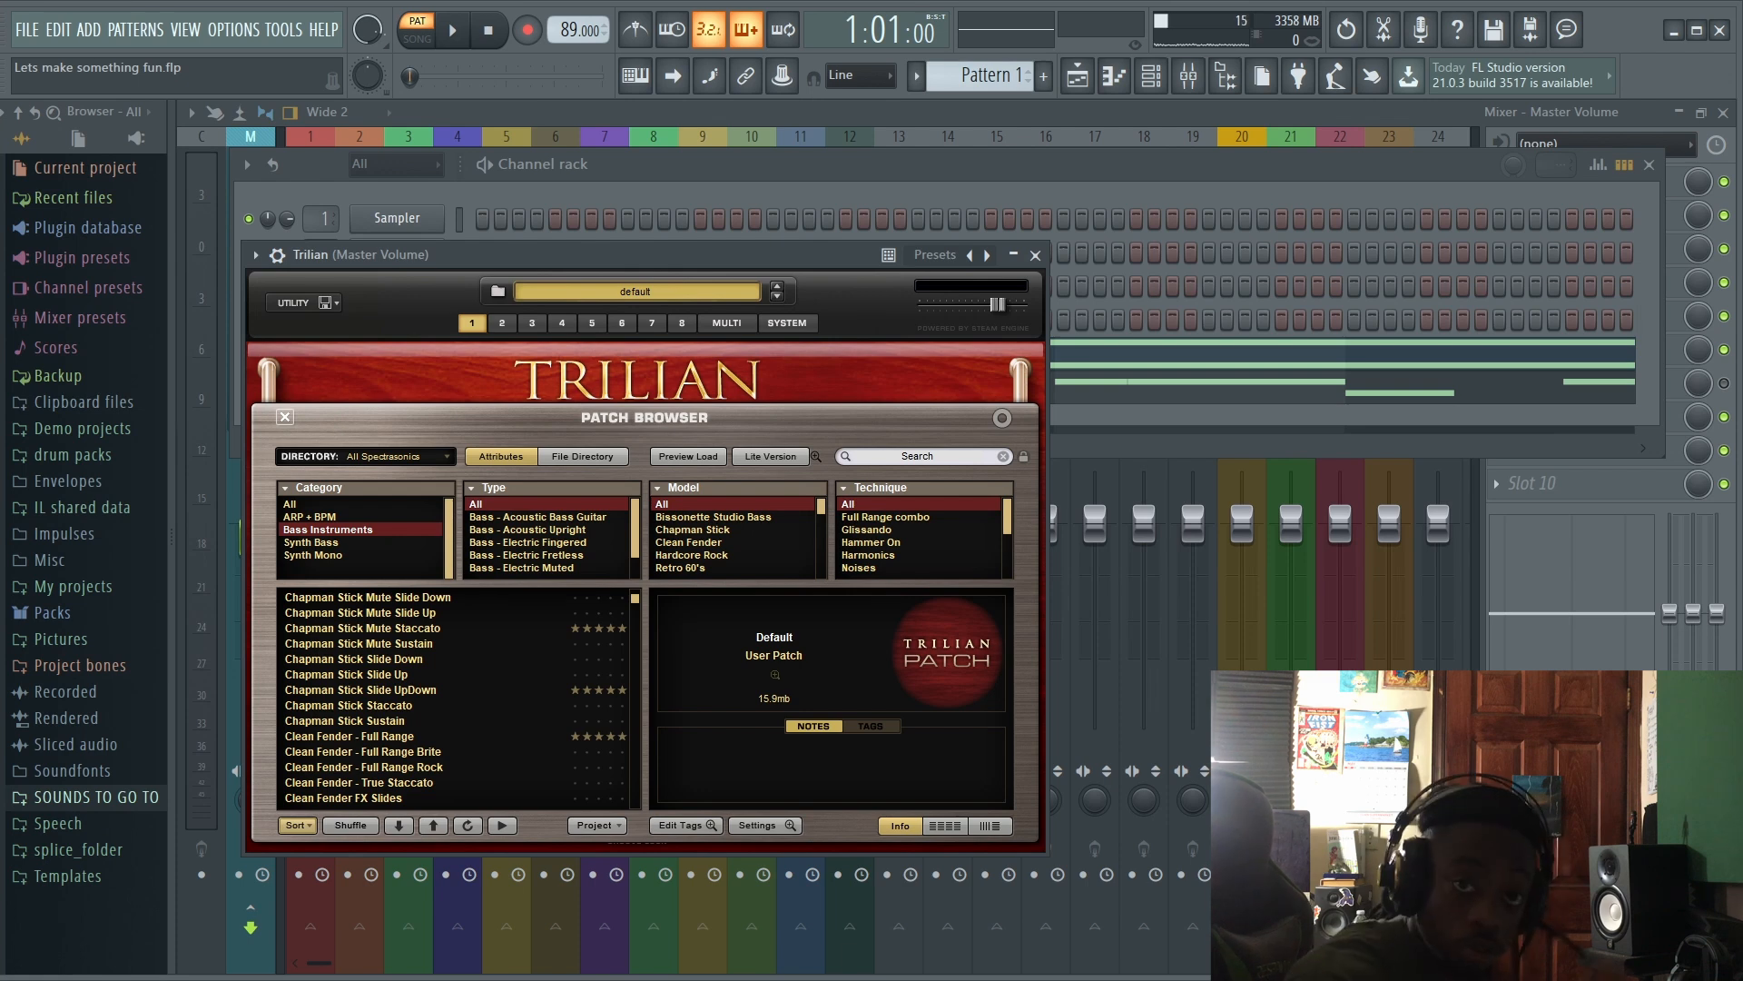
left_click(349, 737)
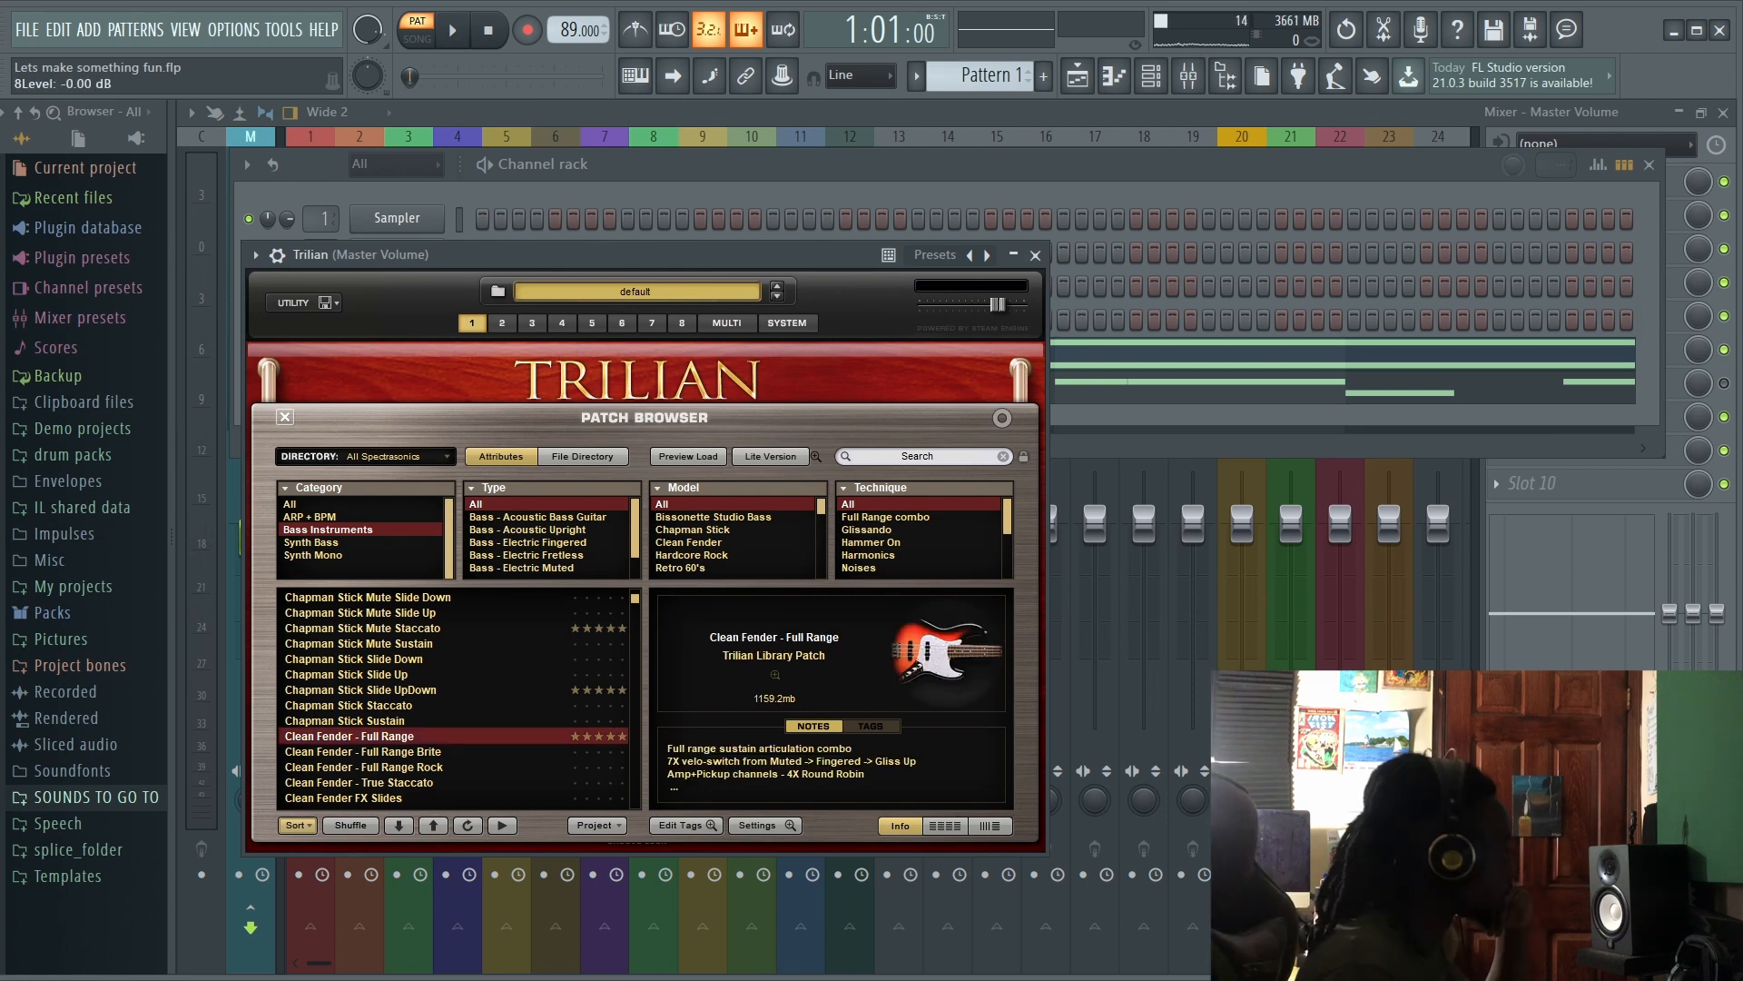
left_click(1035, 255)
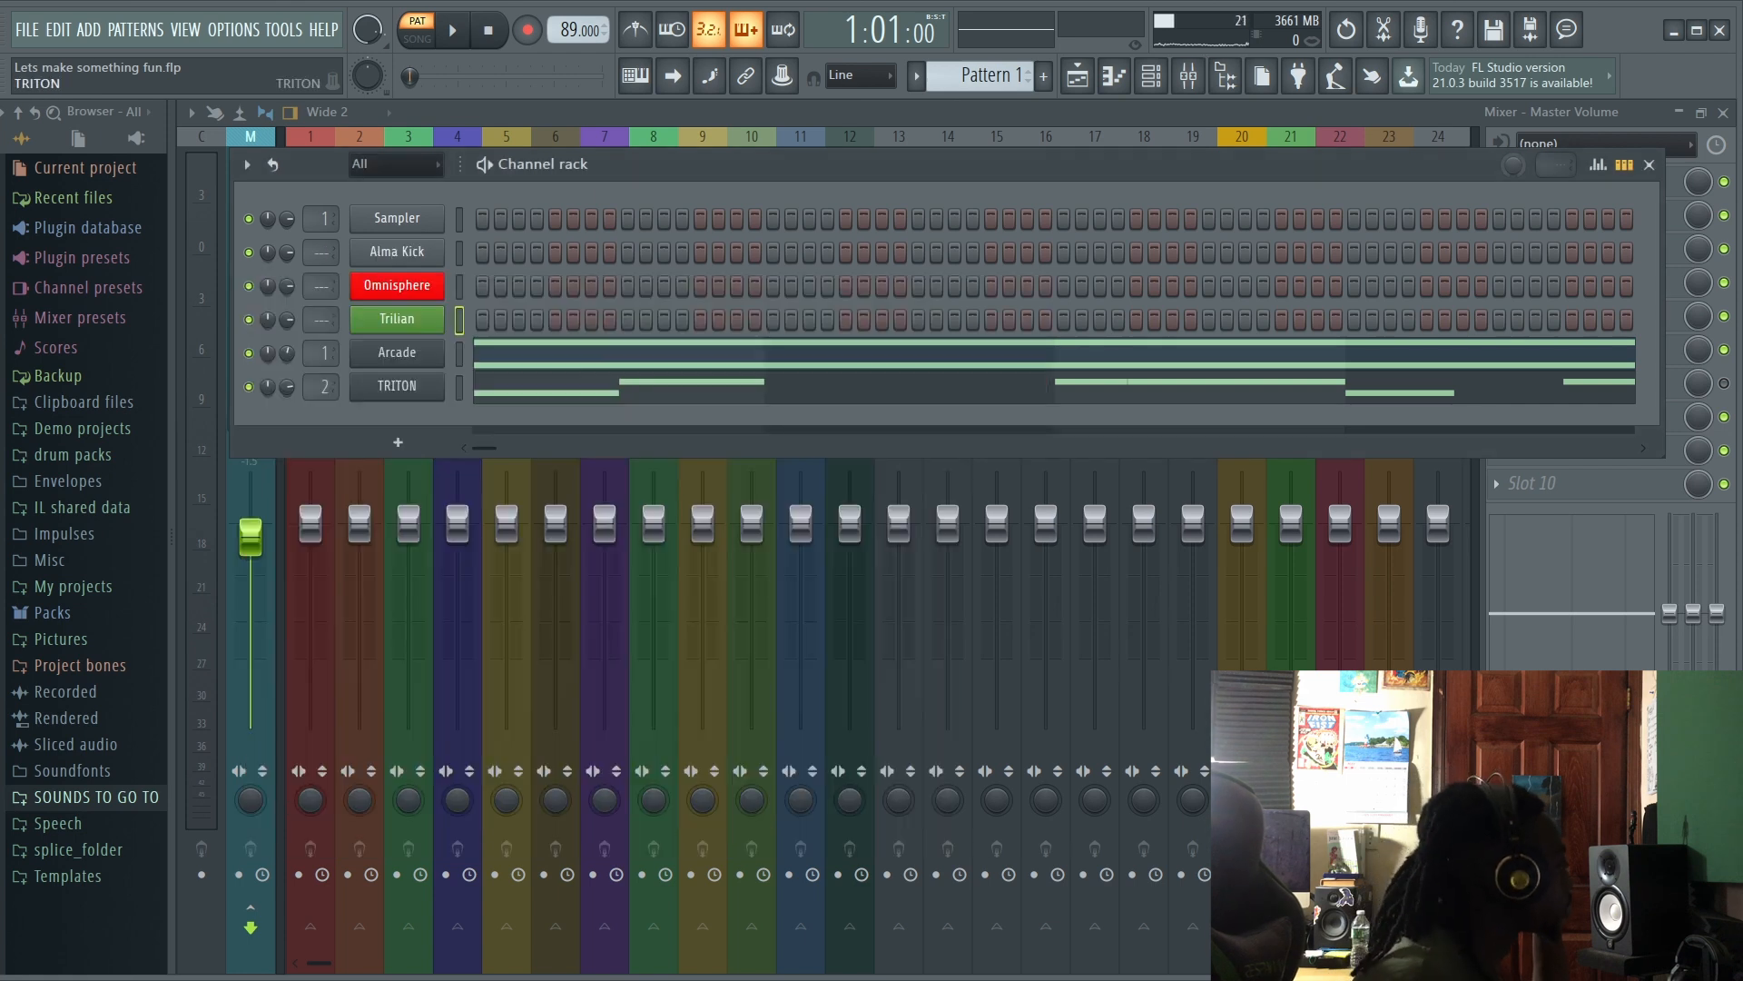
Step: Copy the TRITON channel's notes into the Trilian channel, route Trilian to mixer track 6 and play the pattern
right_click(397, 387)
left_click(692, 405)
right_click(397, 319)
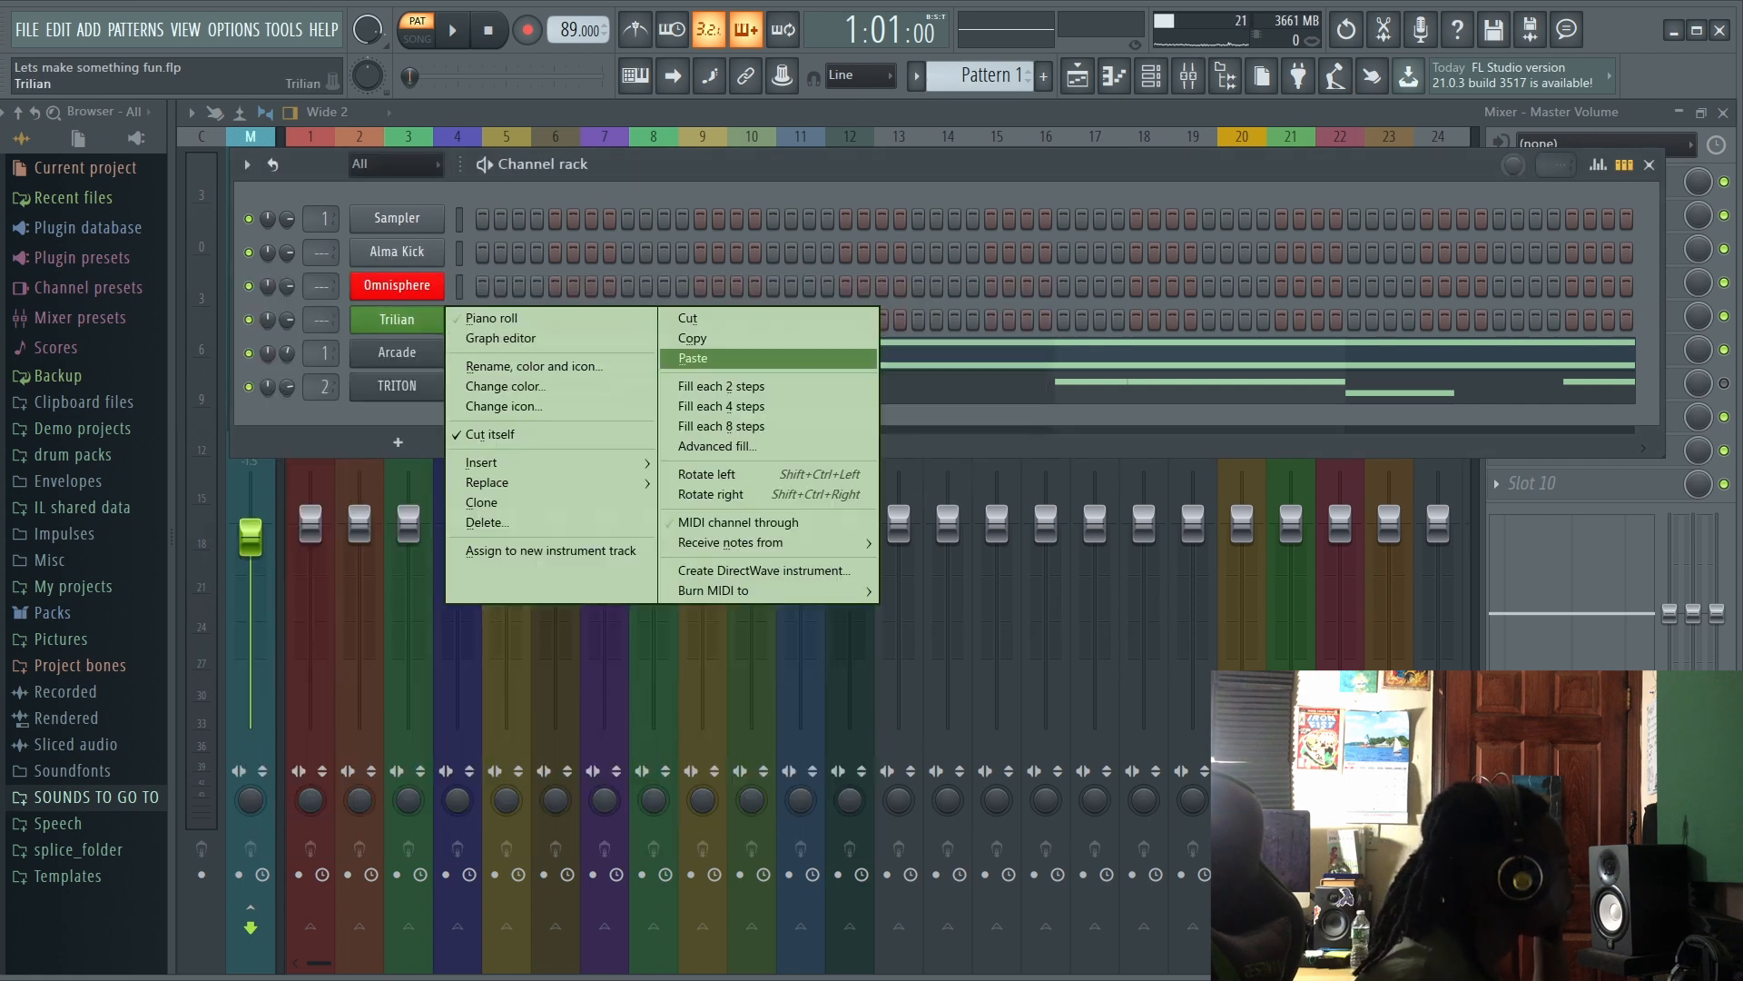
left_click(693, 356)
scroll(320, 319, "up", 6)
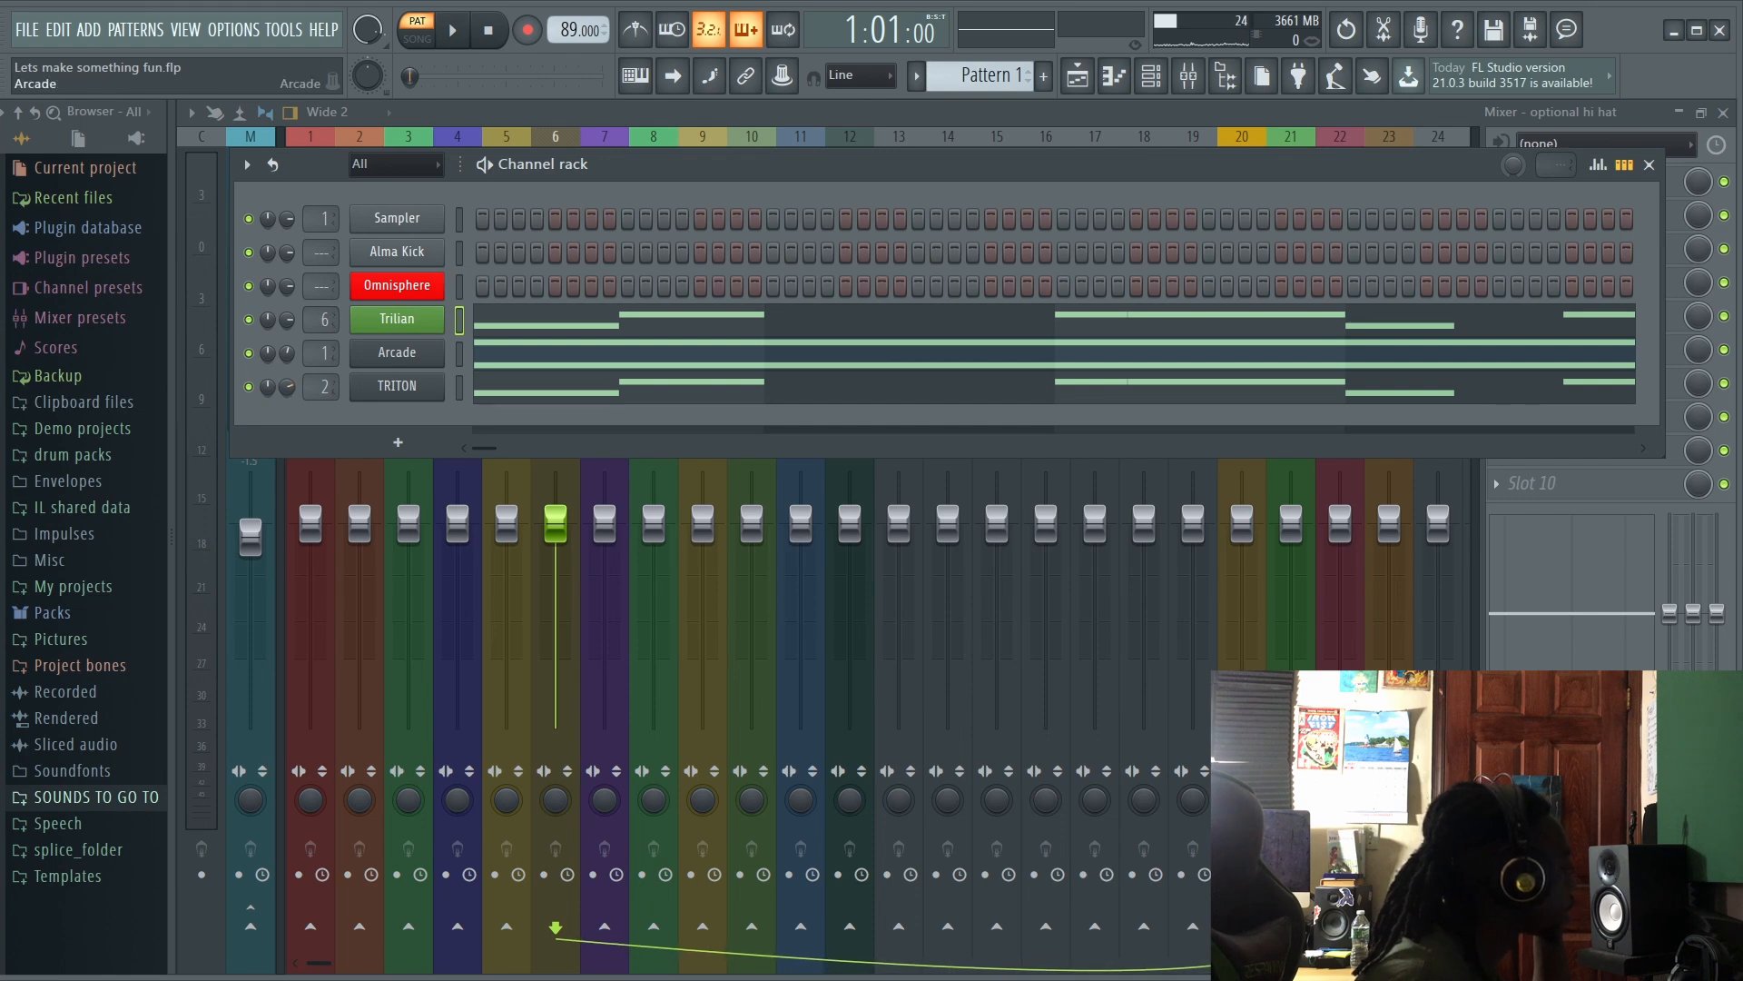
key("space")
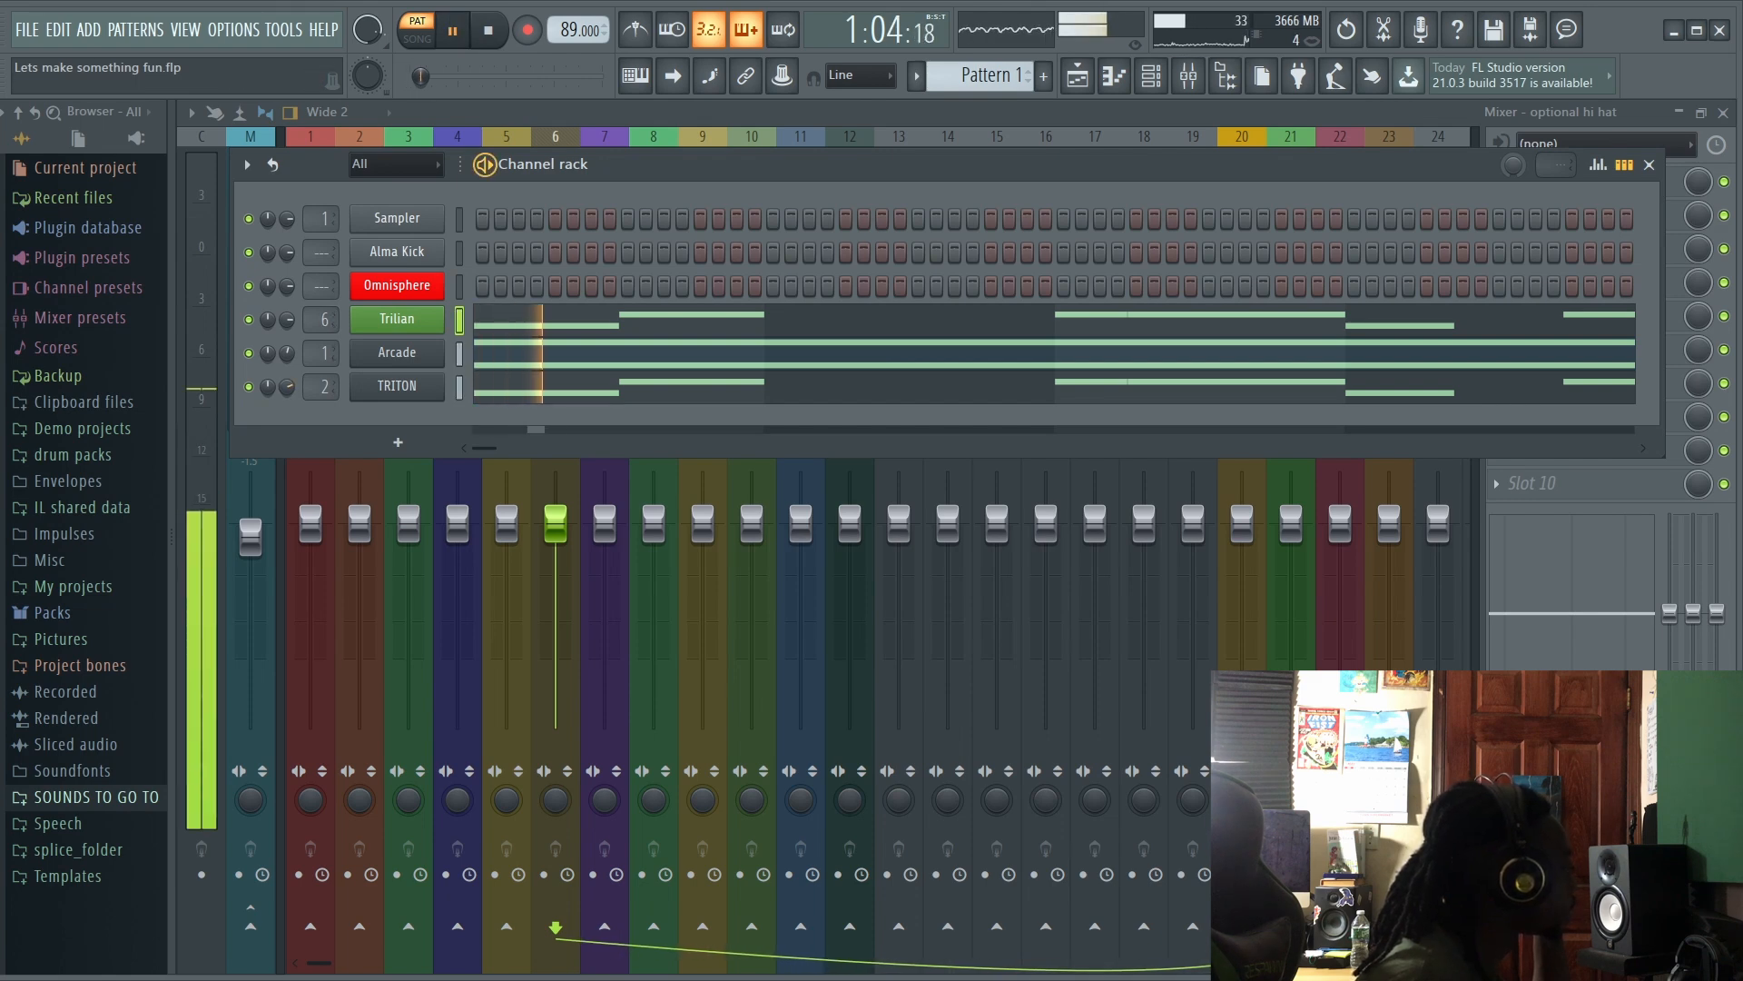
key("space")
Step: Transpose all of Trilian's notes down one octave to A4 and B4 and play the pattern
right_click(397, 319)
left_click(490, 314)
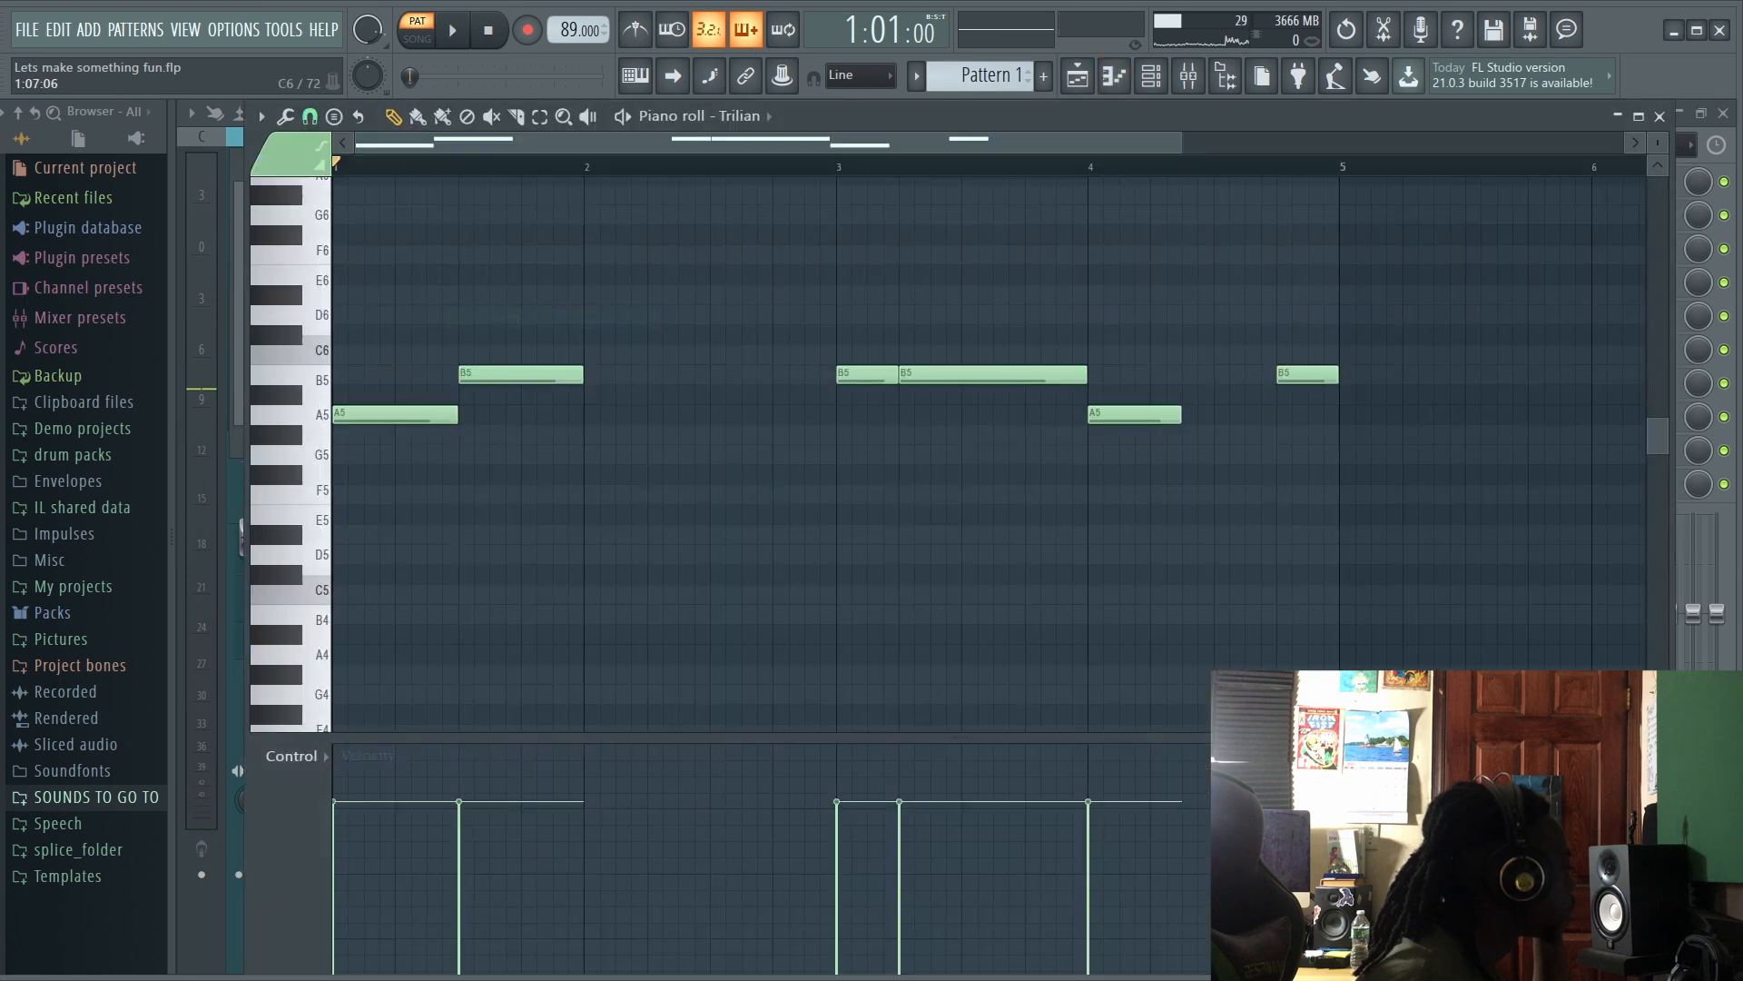
left_click(540, 116)
left_click_drag(359, 284, 1644, 726)
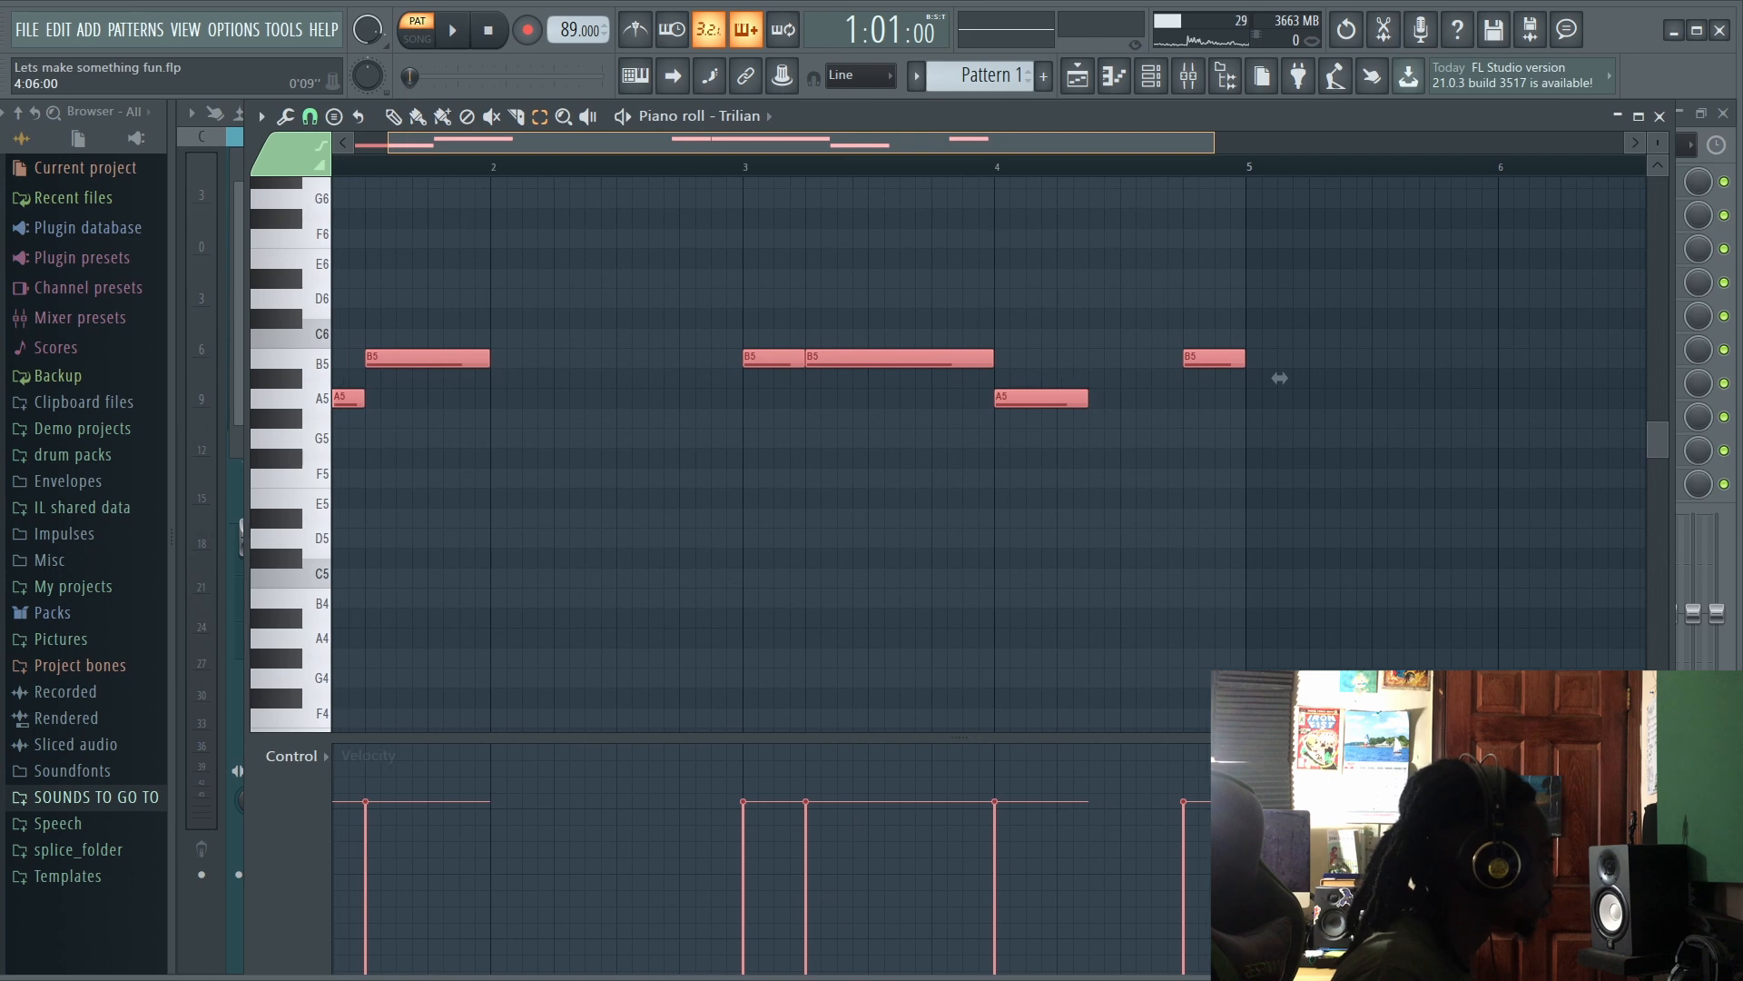
left_click_drag(1066, 143, 1000, 143)
left_click_drag(1373, 377, 1373, 617)
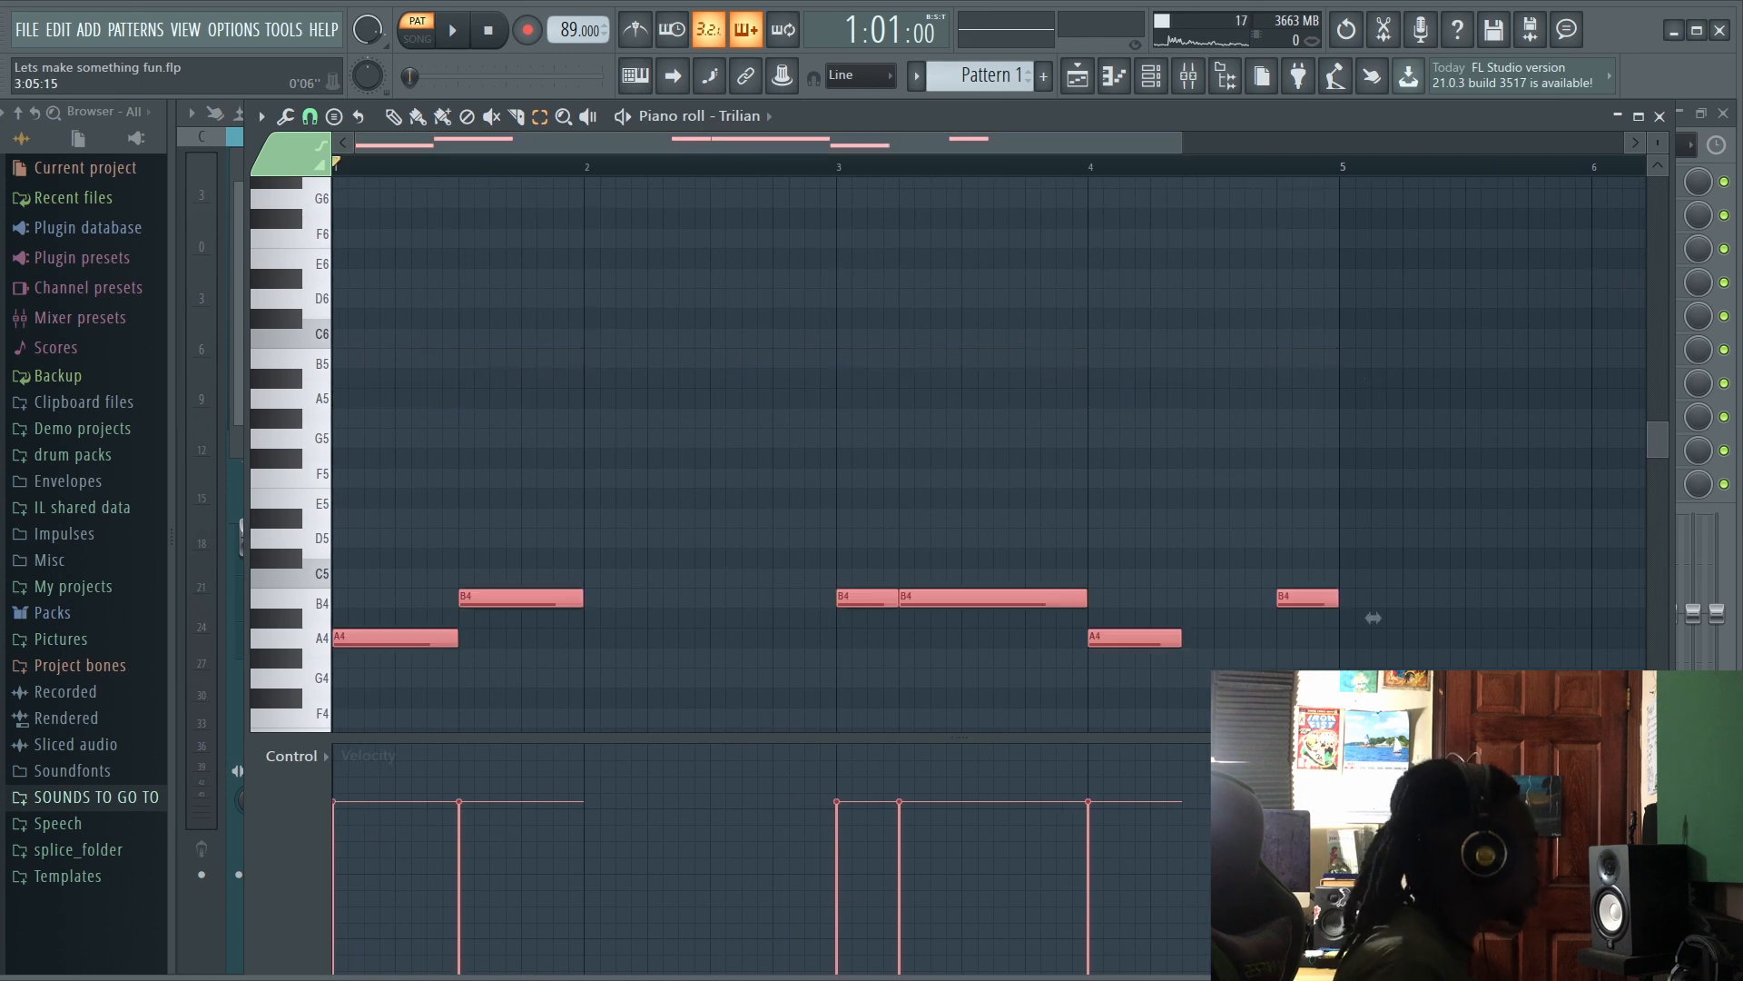
key("F6")
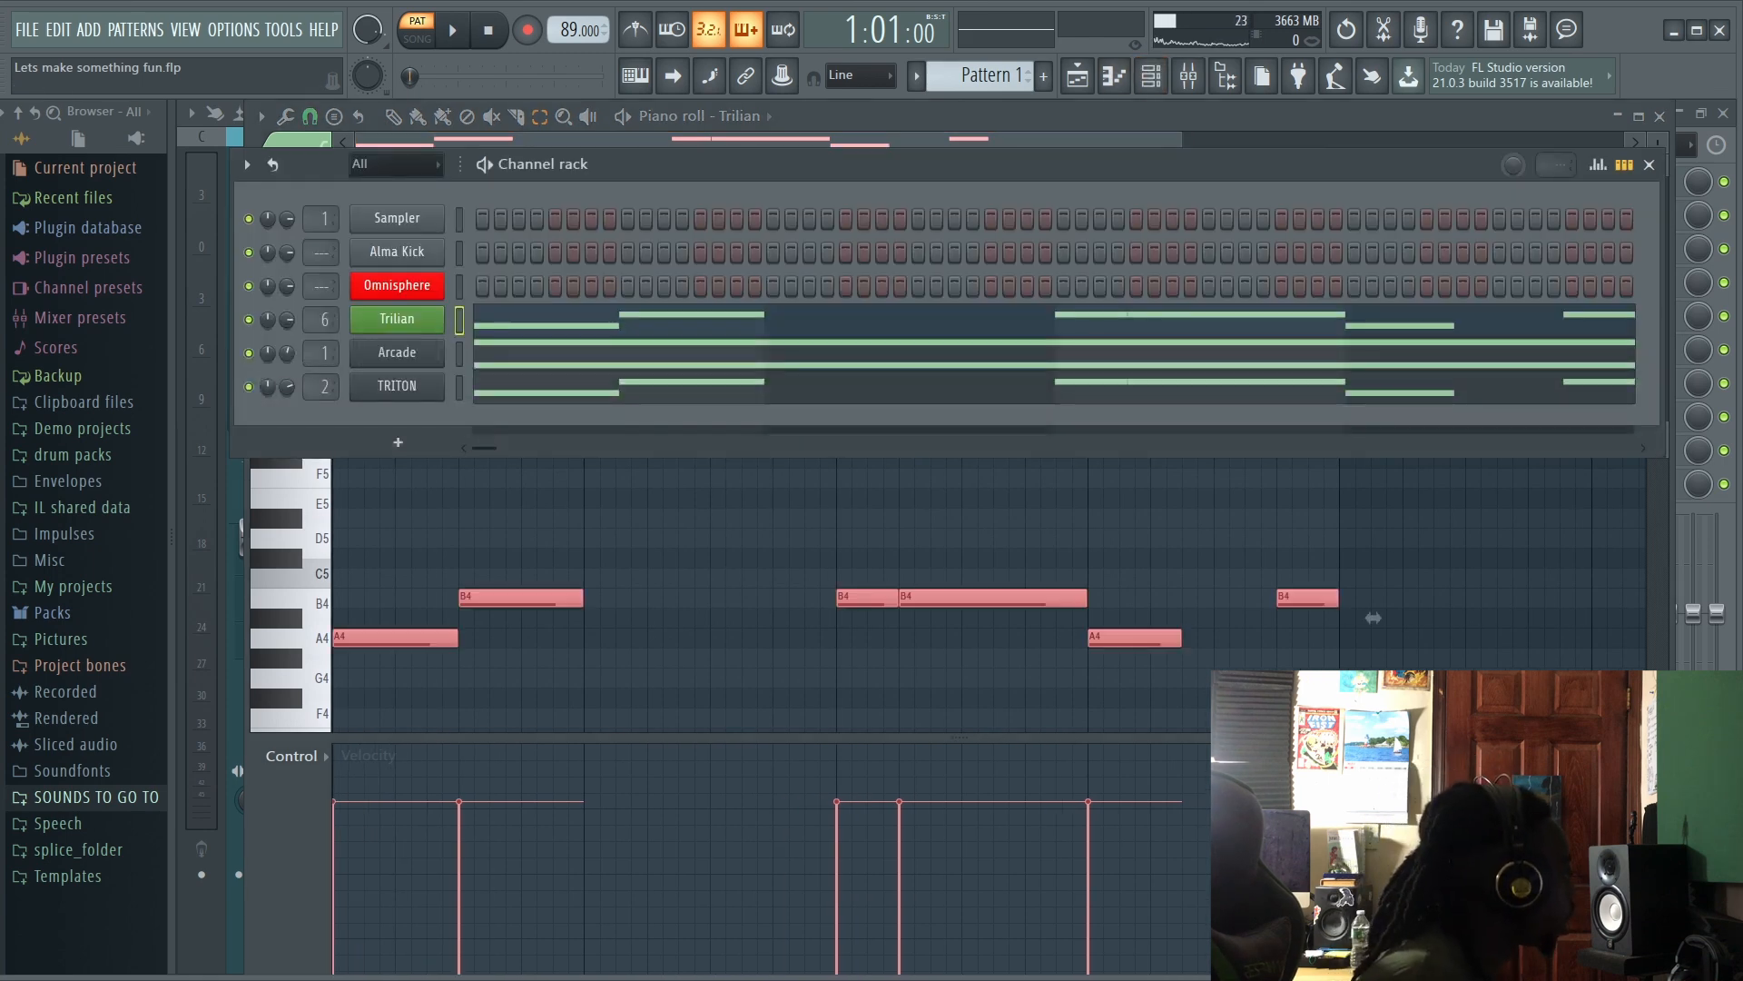
key("space")
key("space")
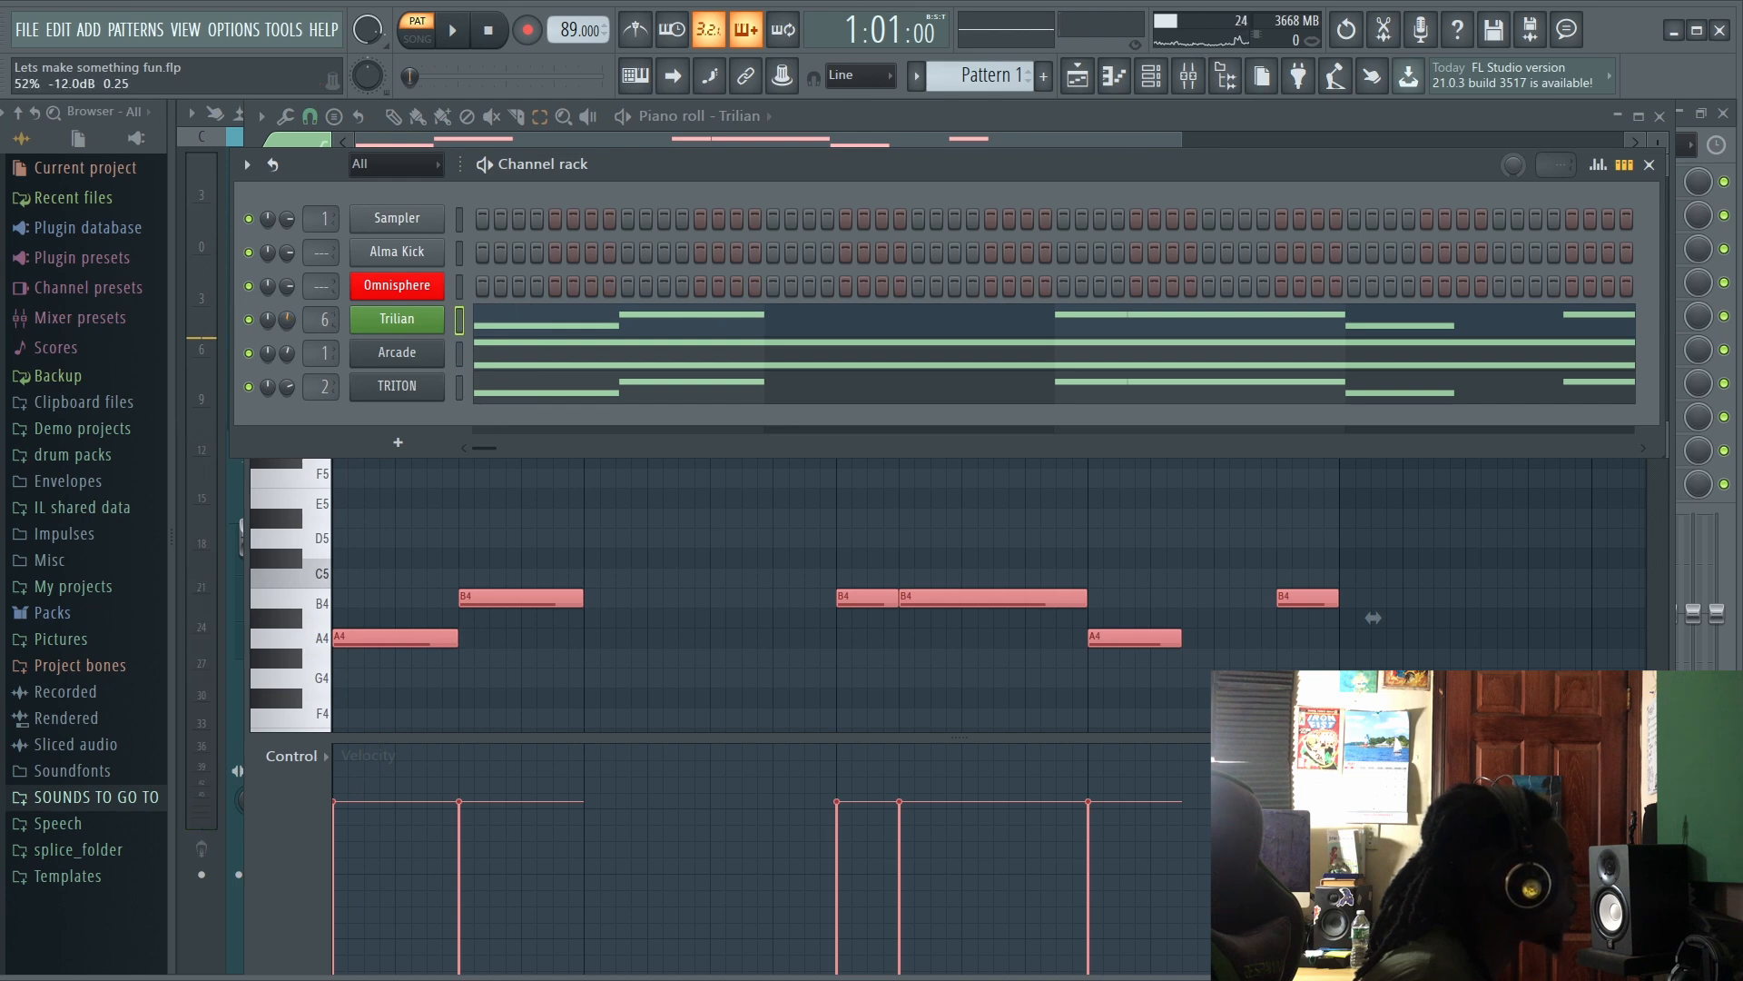
key("space")
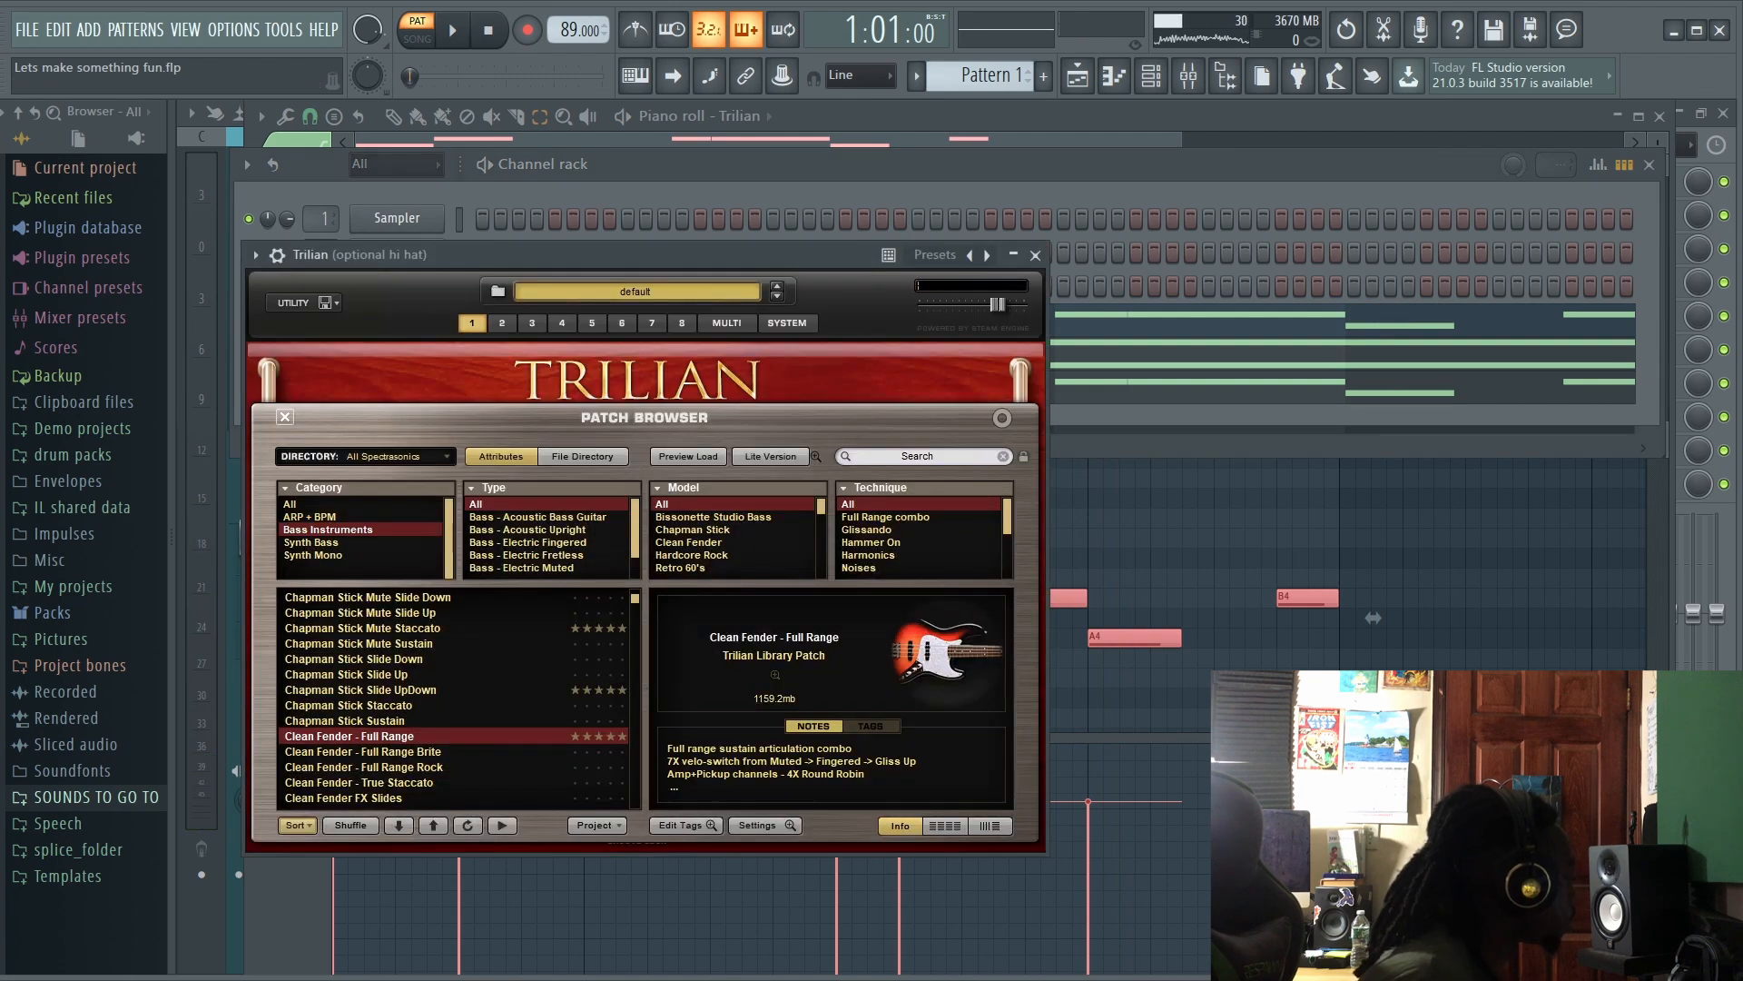
Step: Load the Studio Bridge FX Slides Chordal patch from the Bass Instruments category into Trilian
scroll(454, 697, "down", 1)
scroll(454, 697, "down", 15)
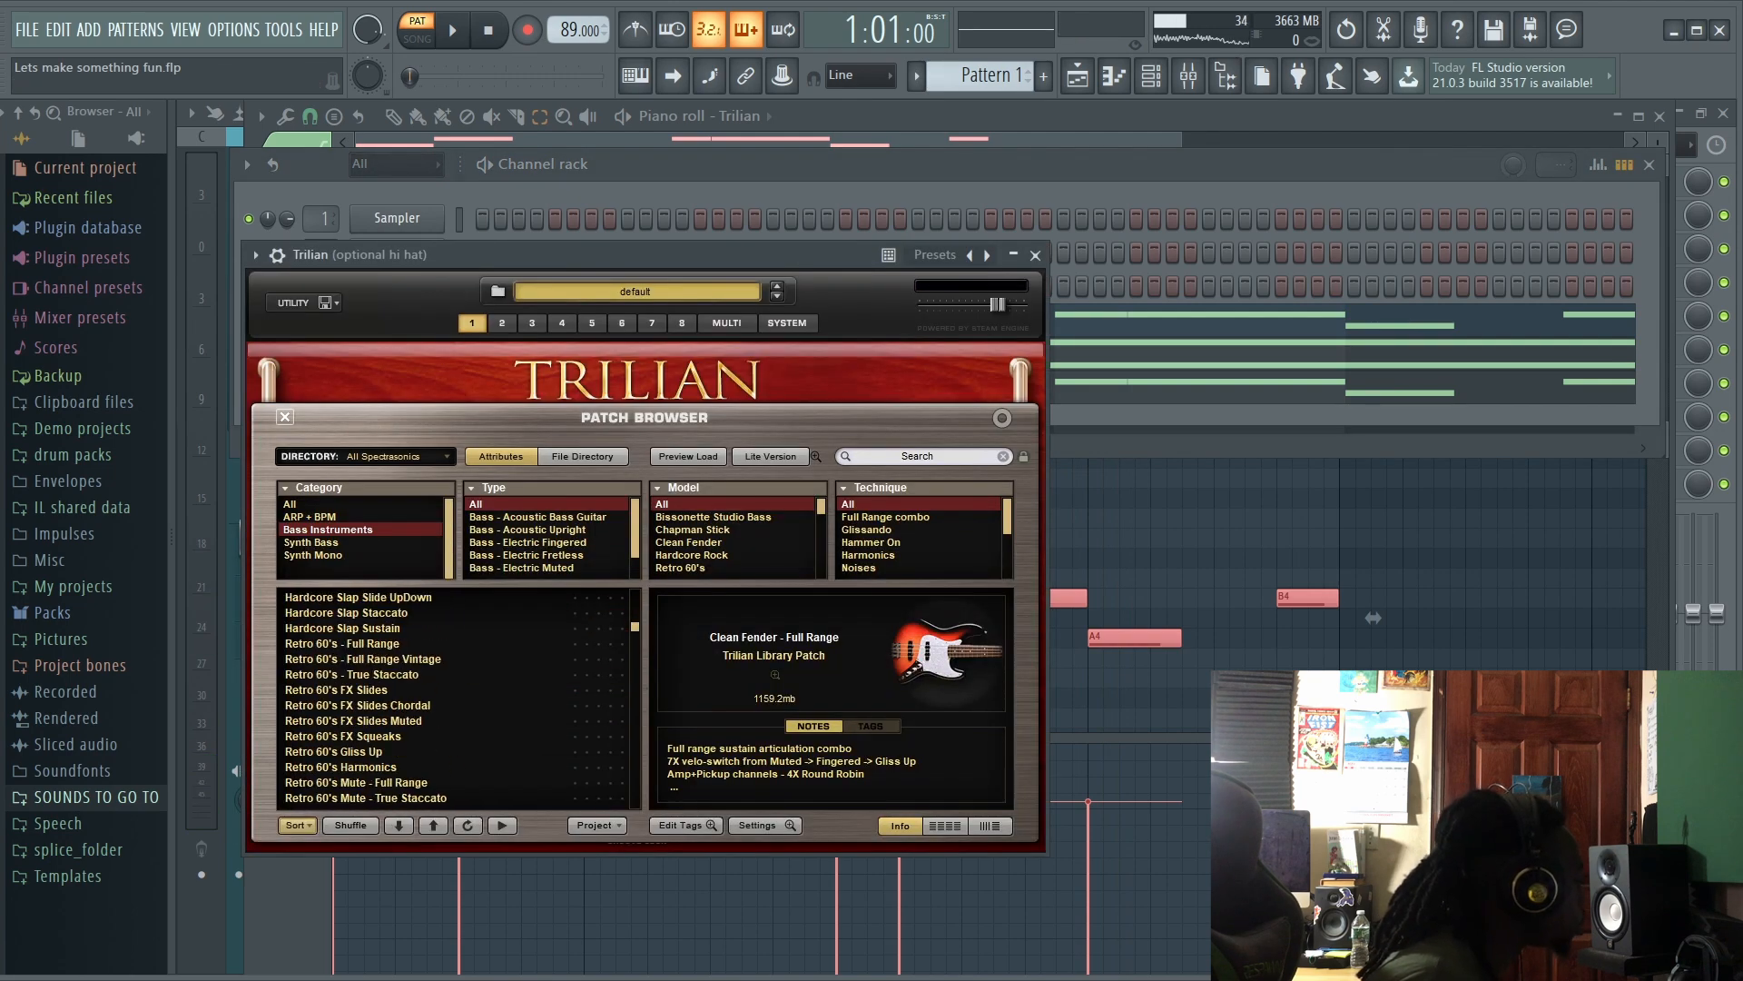
scroll(454, 697, "up", 10)
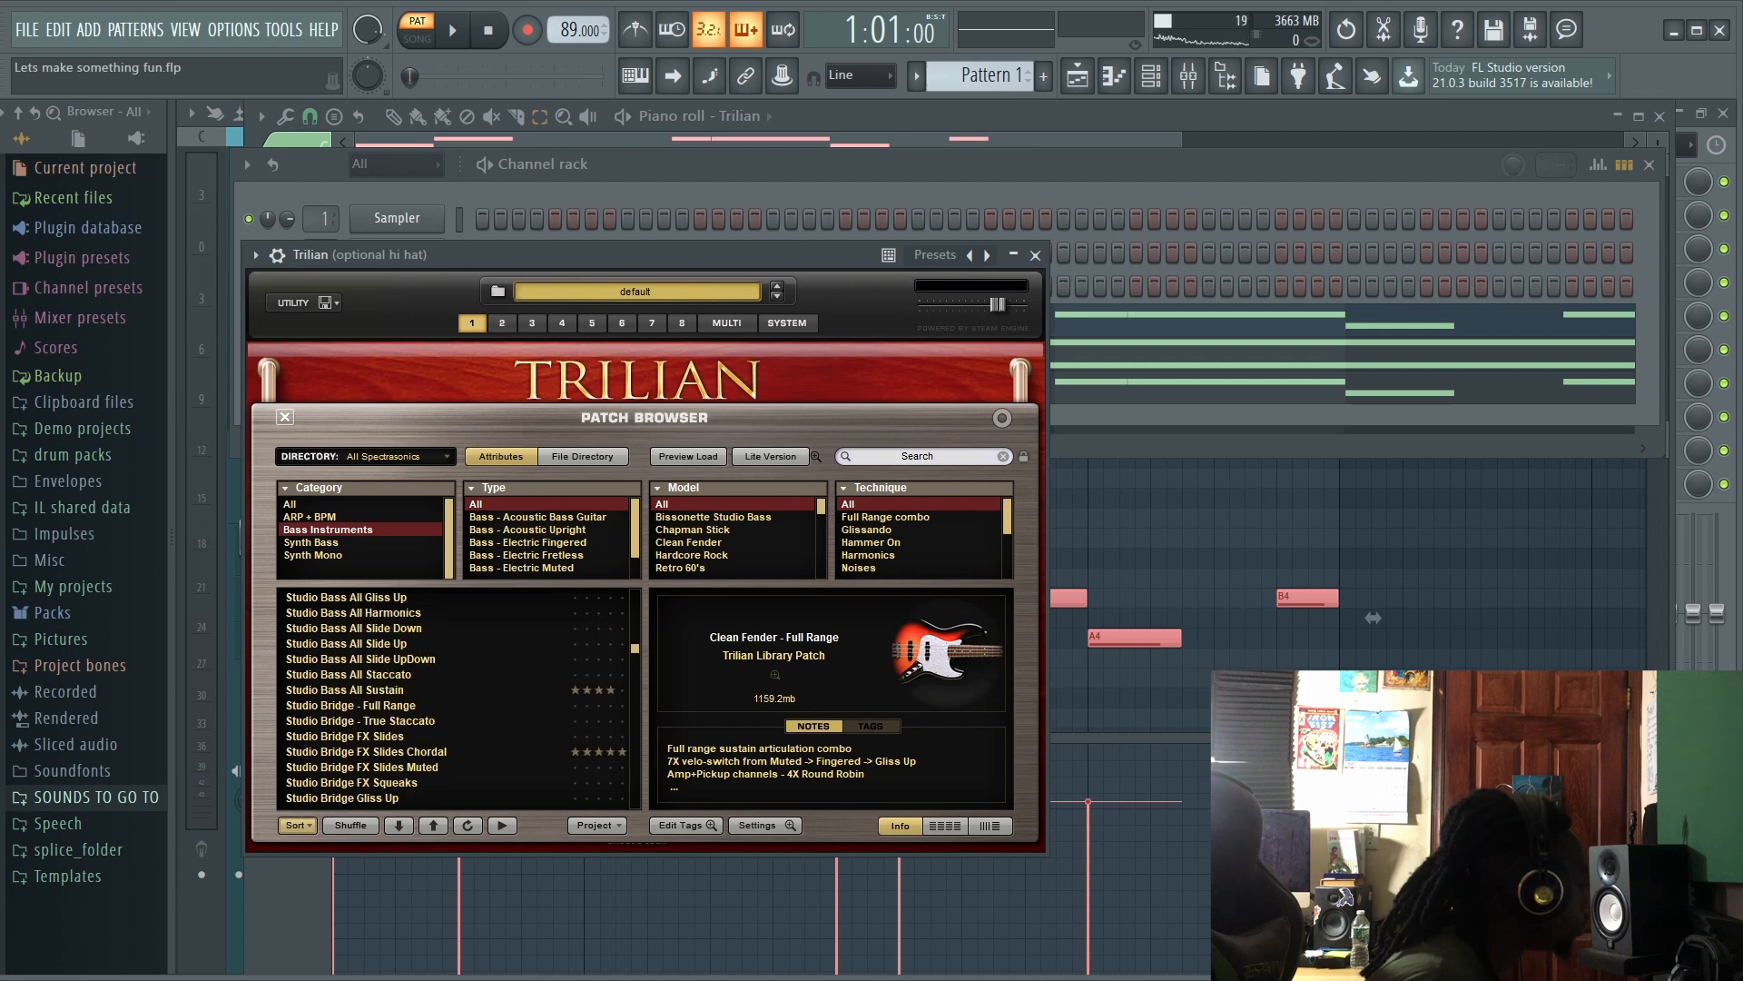
left_click(367, 752)
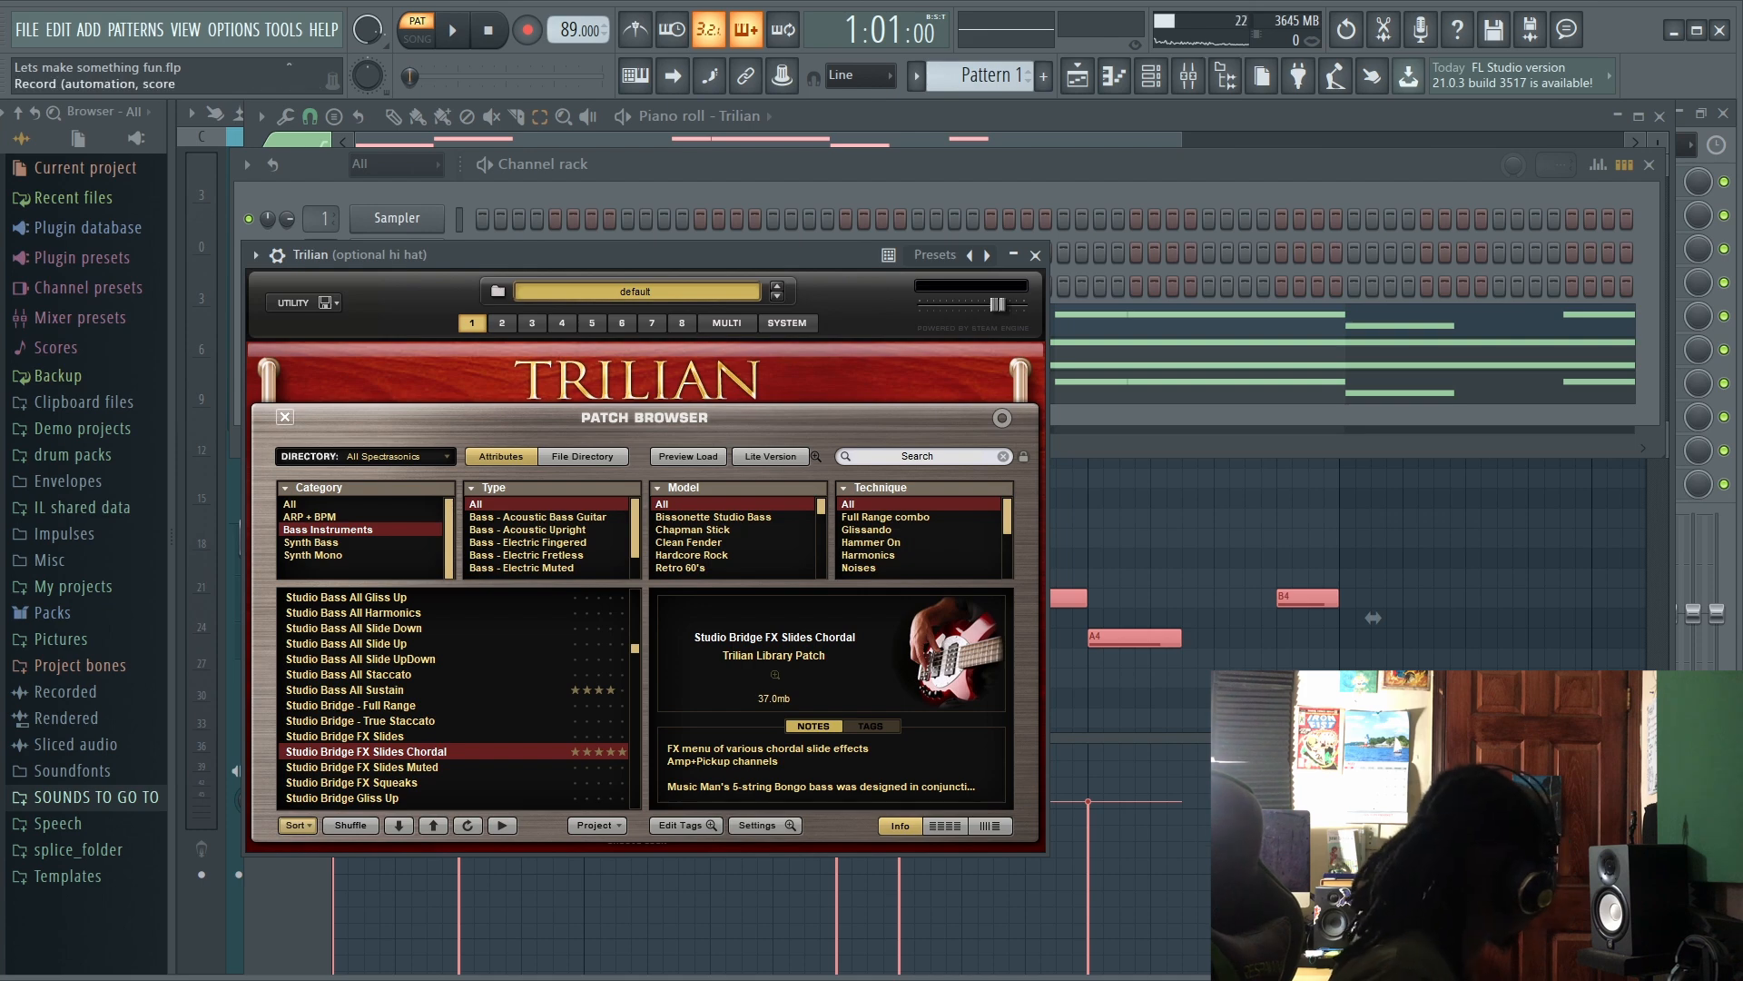
Step: Load the Trilian Ac 1 Sustain All patch into Trilian, play the pattern with it and close the instrument
scroll(454, 697, "down", 5)
scroll(454, 697, "down", 15)
scroll(454, 698, "down", 10)
scroll(454, 697, "up", 10)
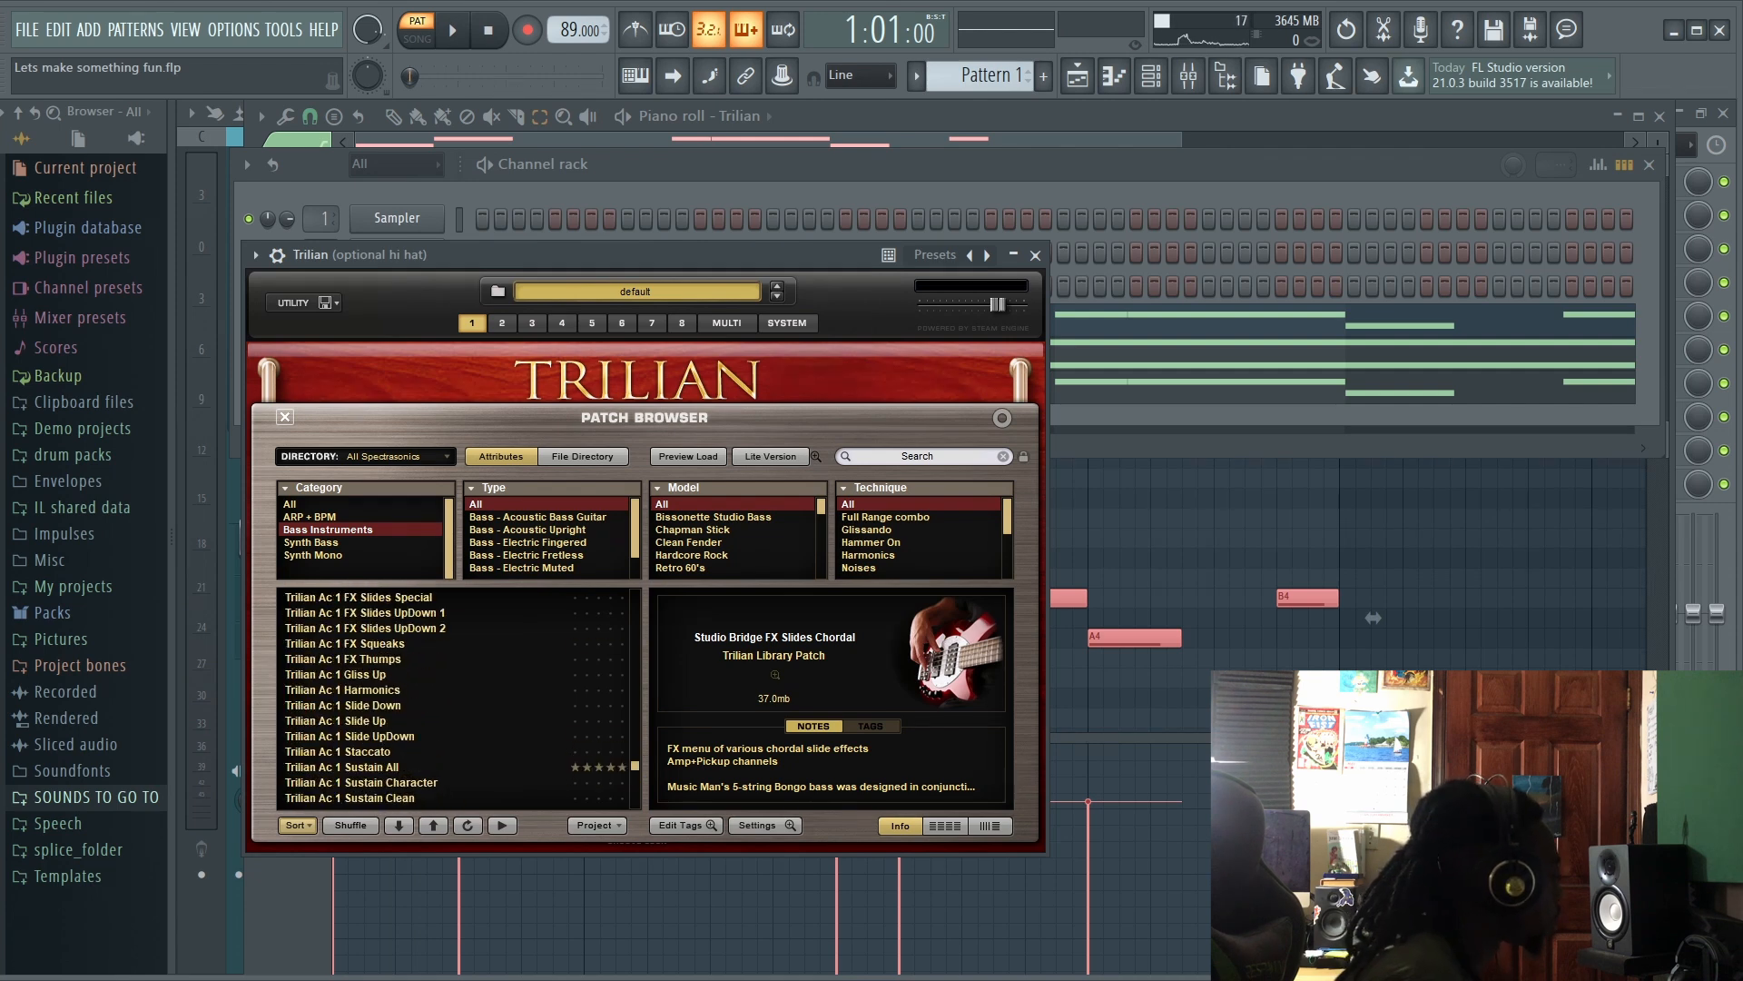
left_click(399, 767)
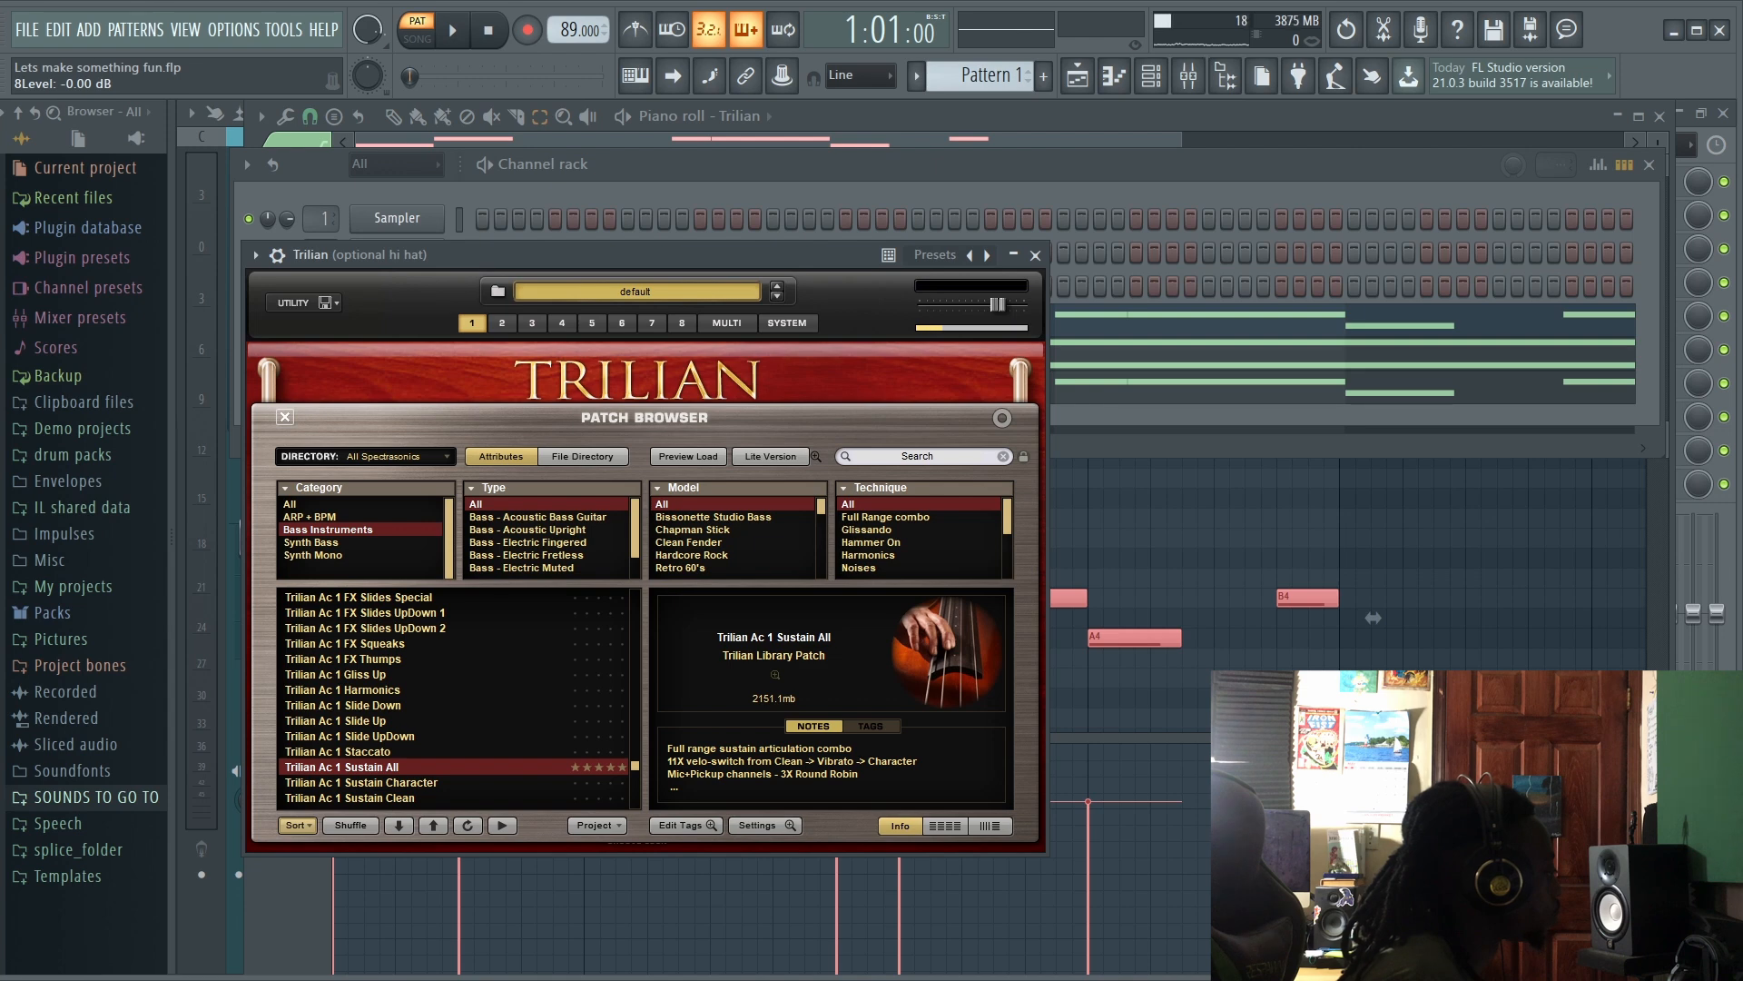
key("space")
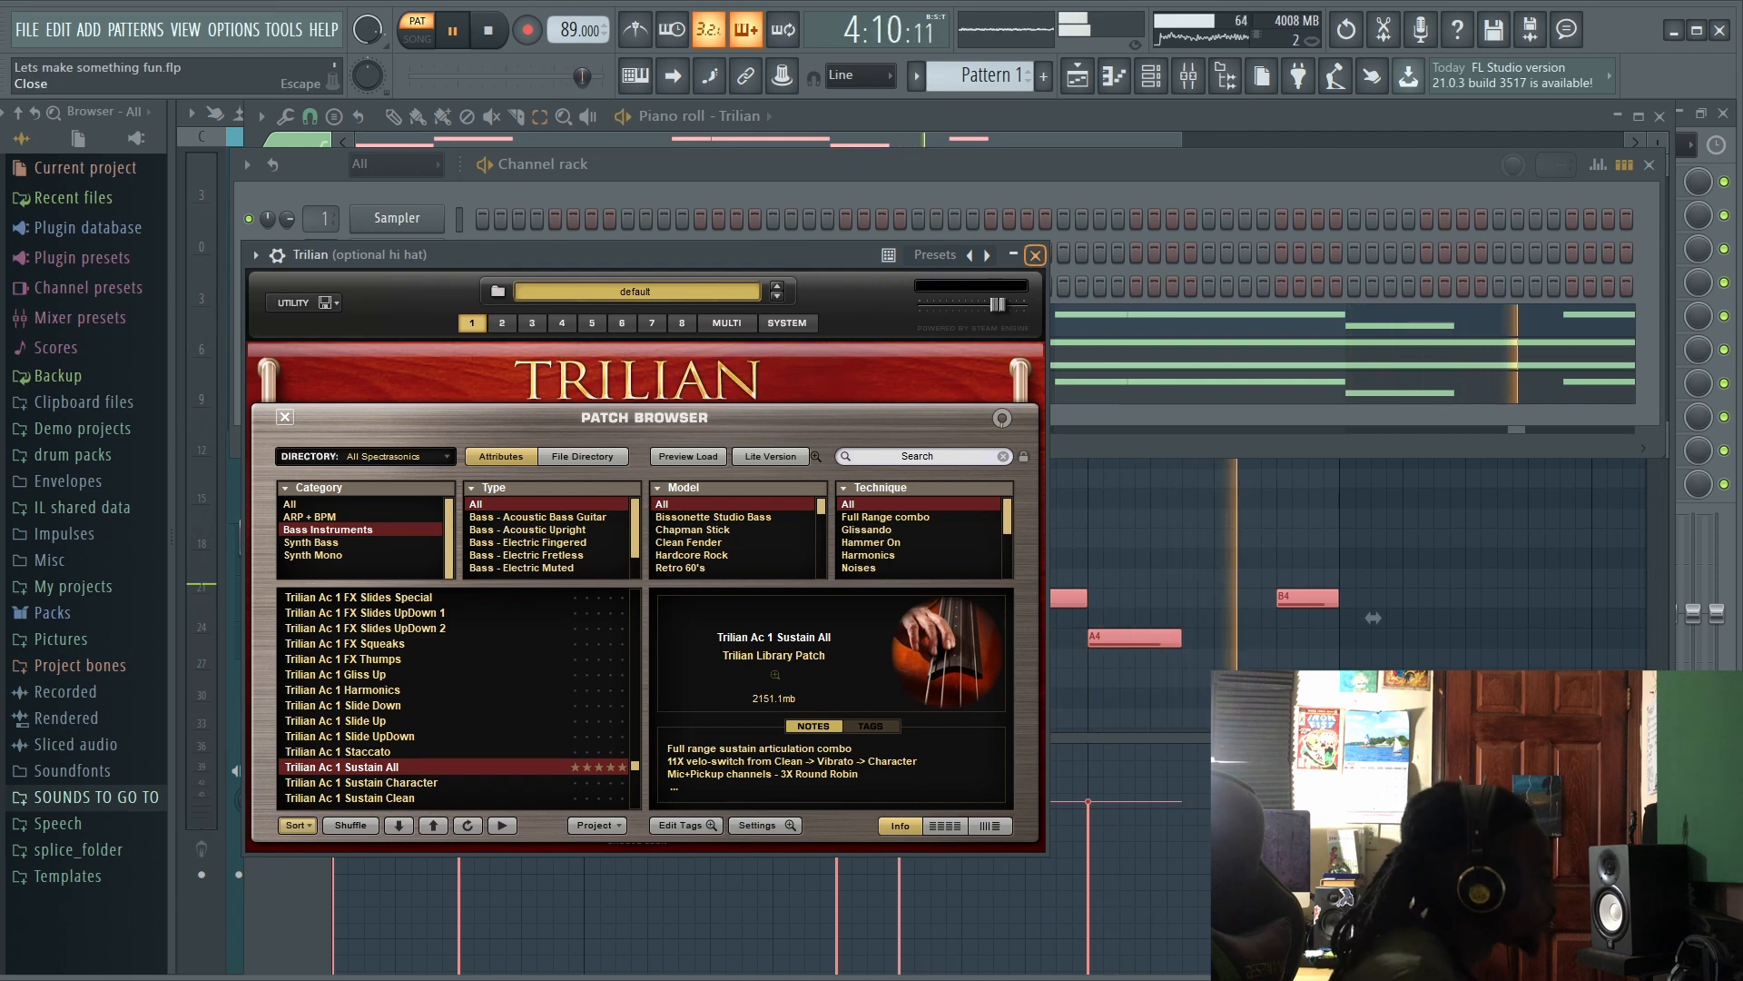
left_click(1035, 255)
key("space")
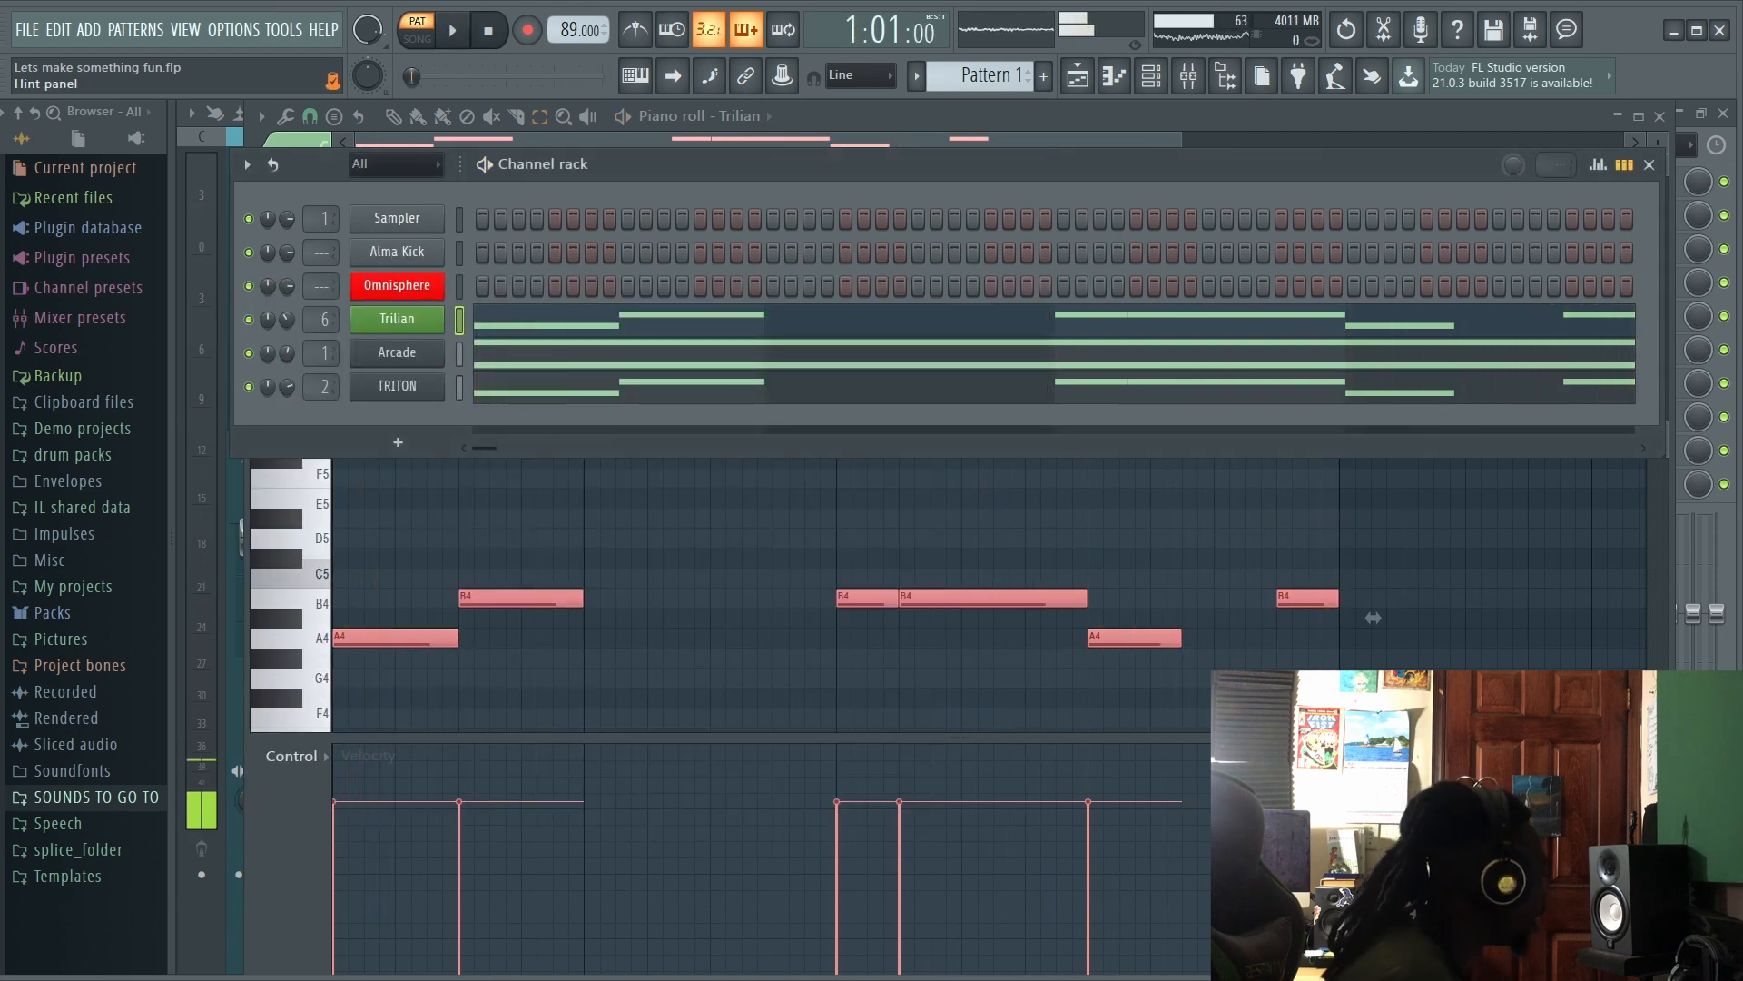
left_click(27, 30)
left_click(186, 128)
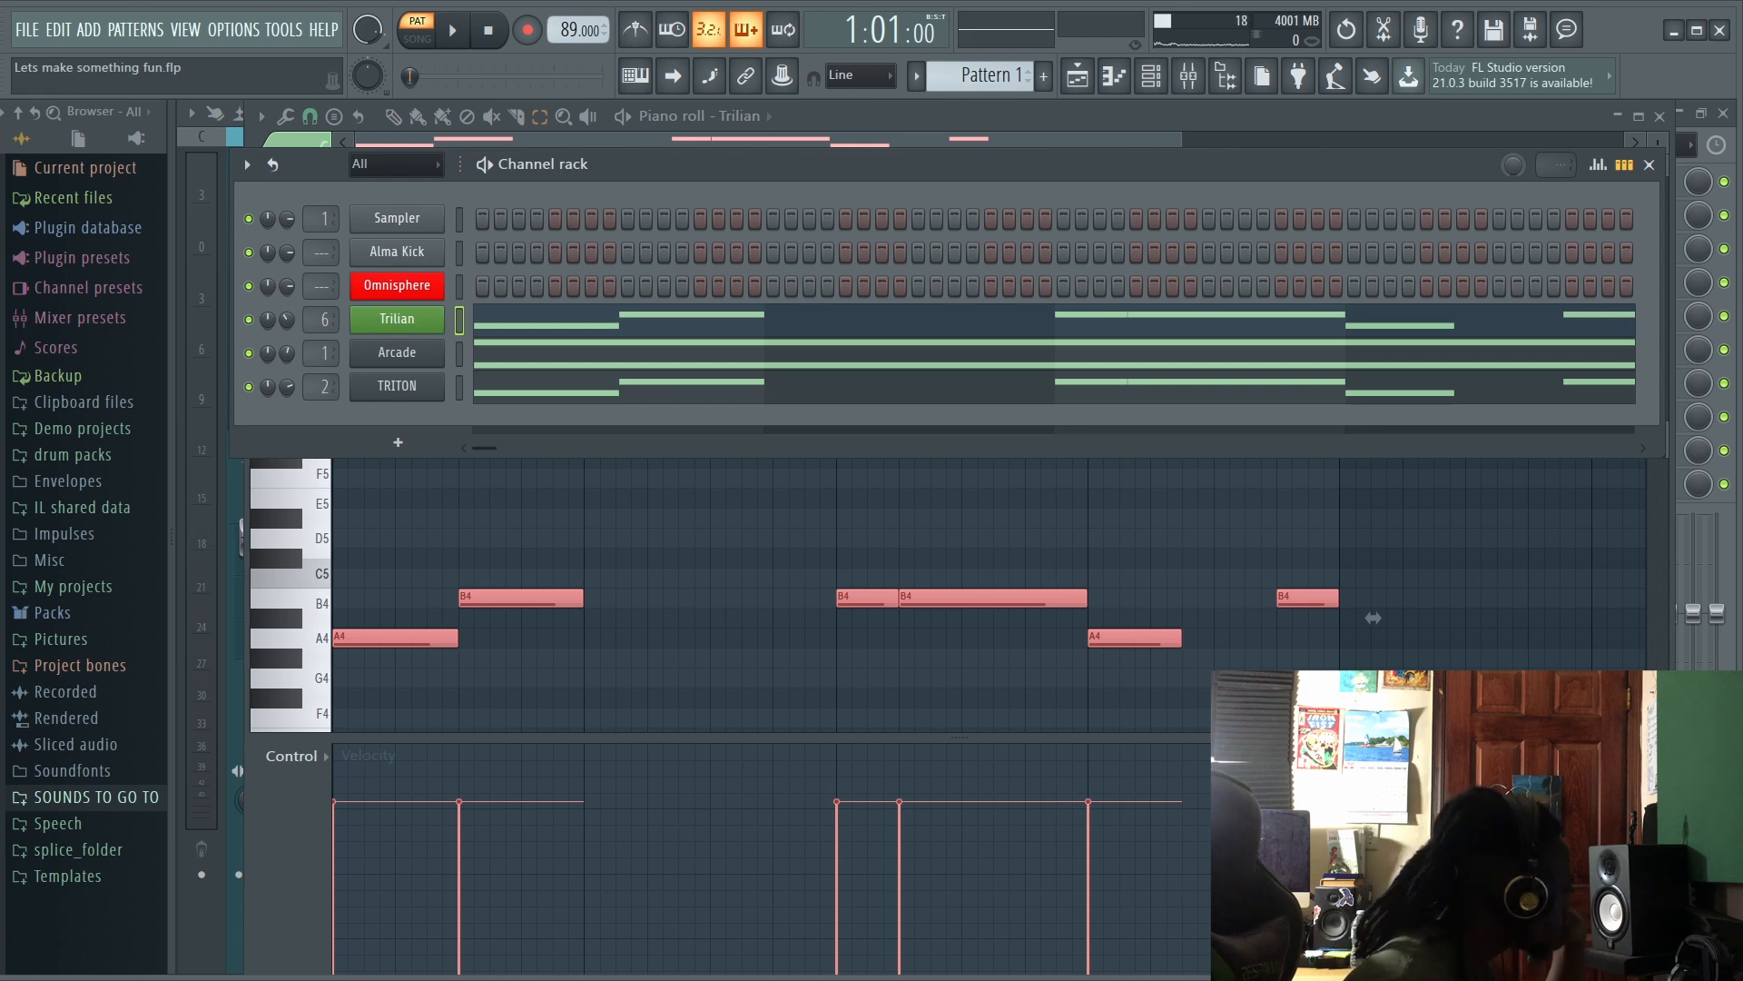
Step: Open Omnisphere and load the Omnichord Acadie patch from the Retro Land category
left_click(397, 285)
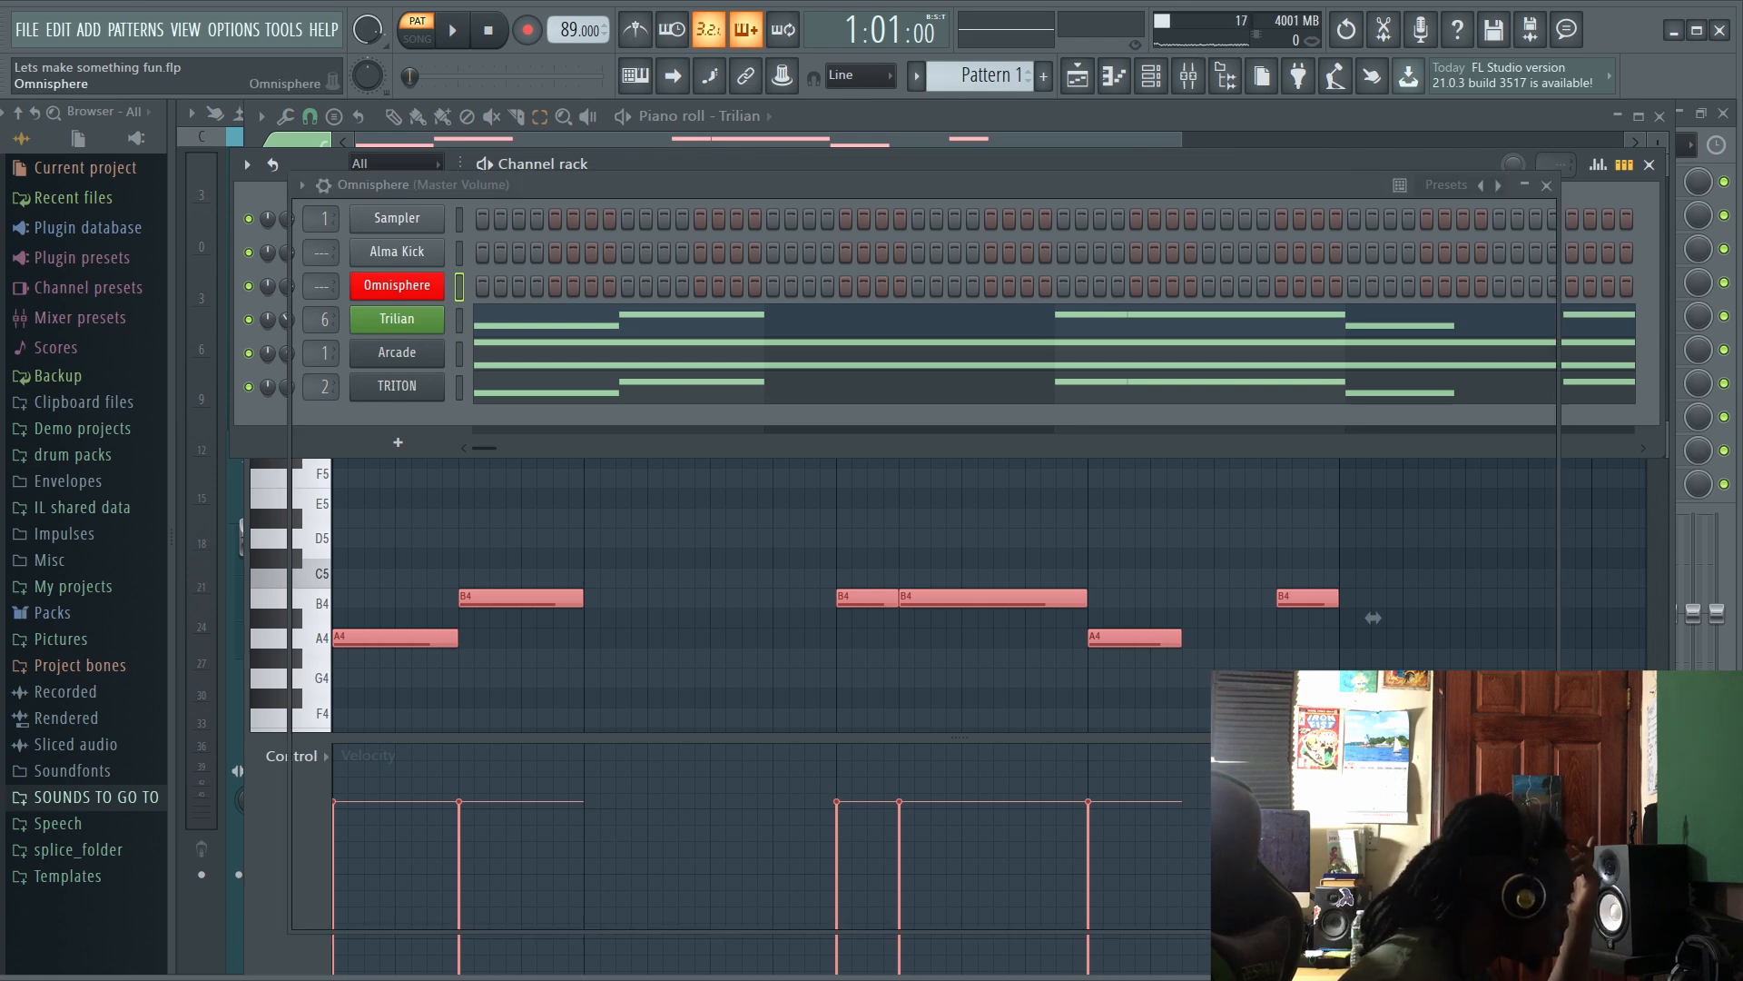
scroll(436, 500, "down", 5)
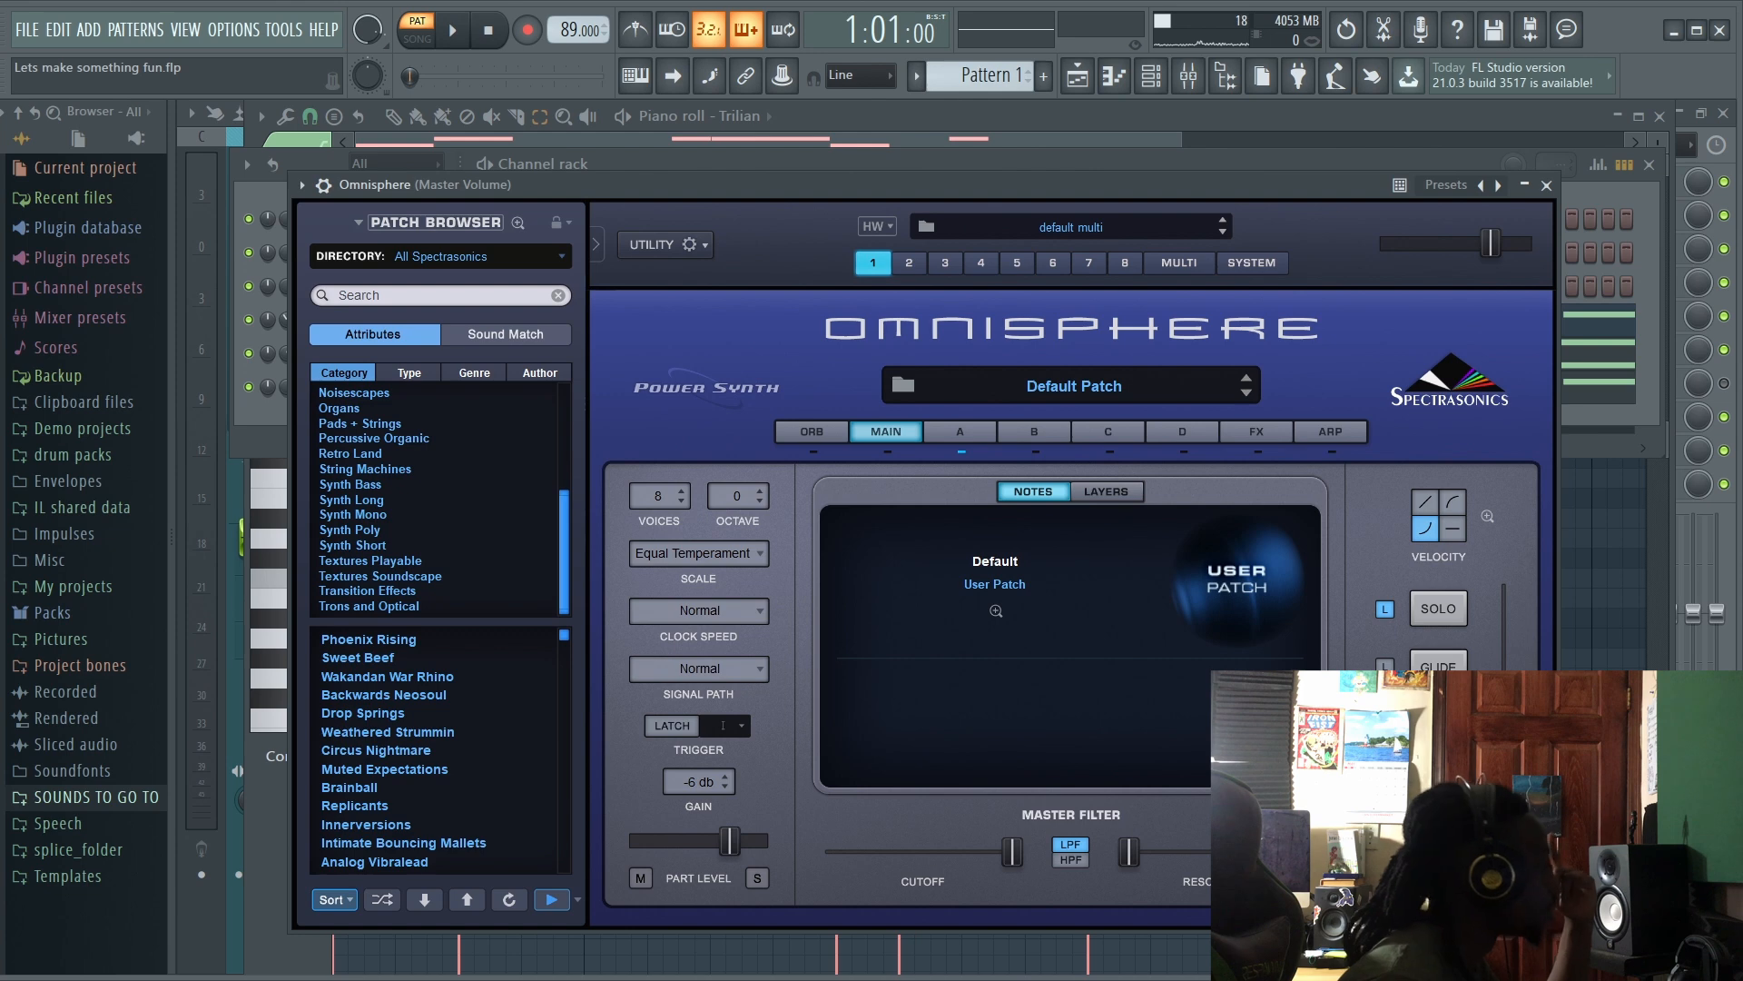
left_click(382, 575)
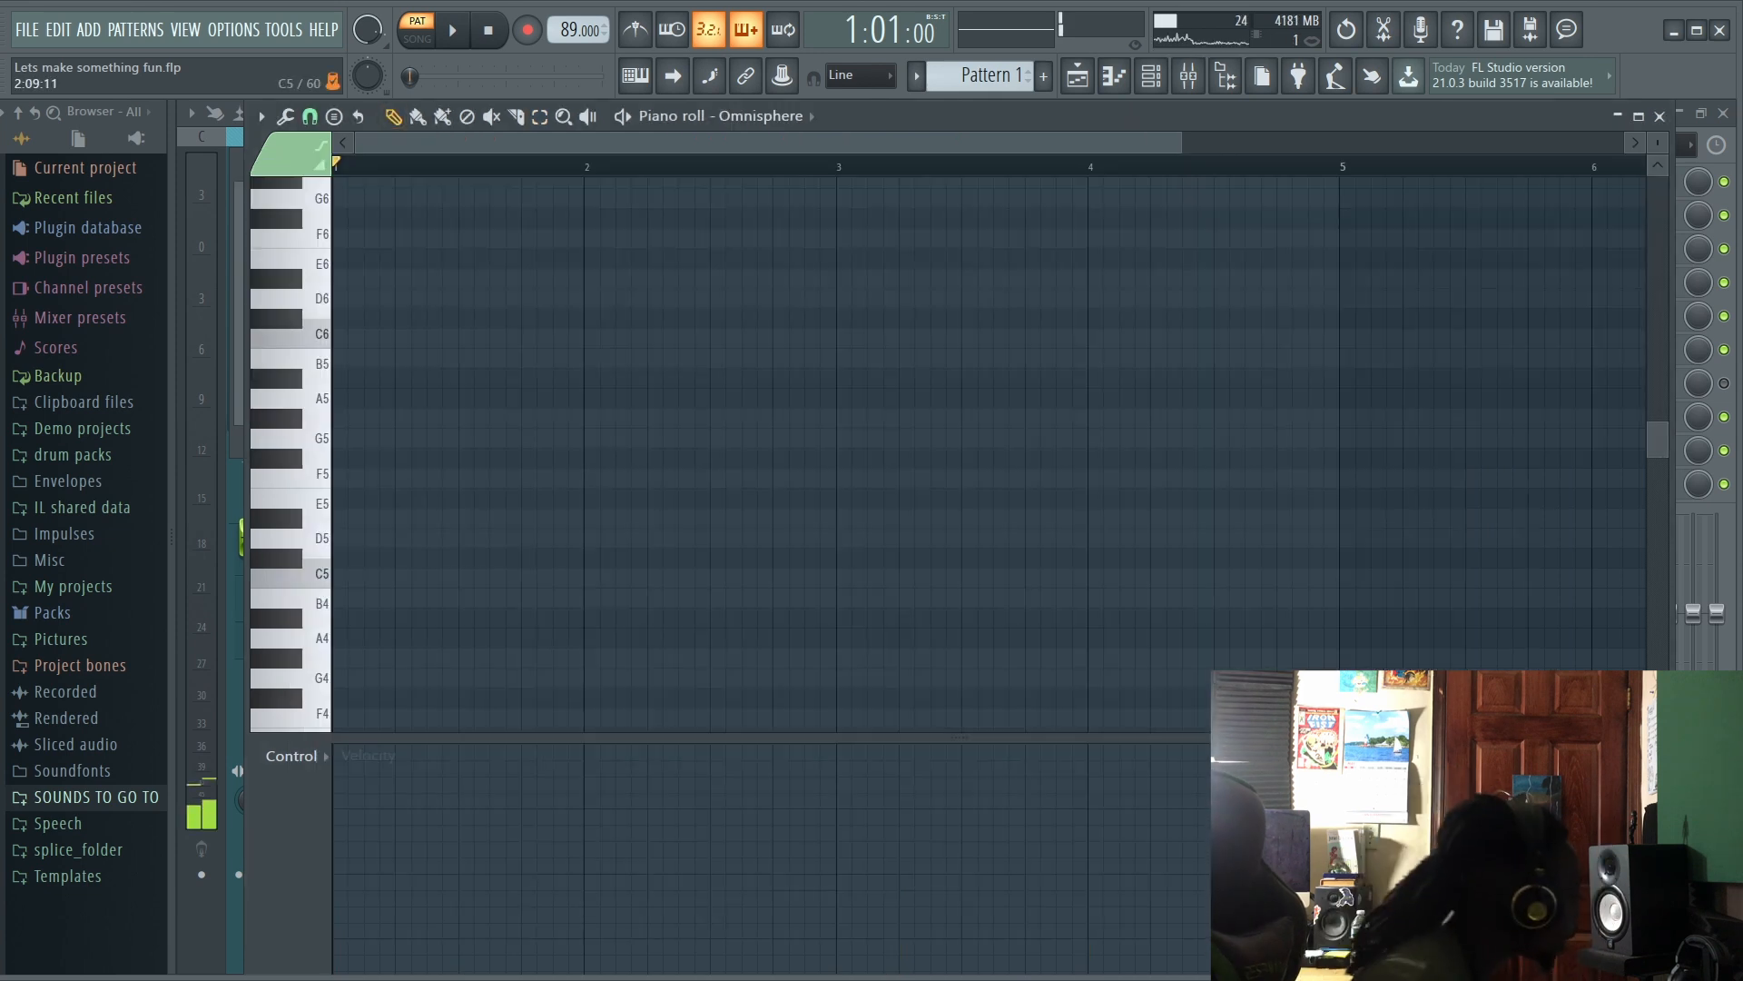
Step: Add two one-beat Omnisphere notes in bar 2, F5 on the first beat and E5 on the third
left_click(588, 478)
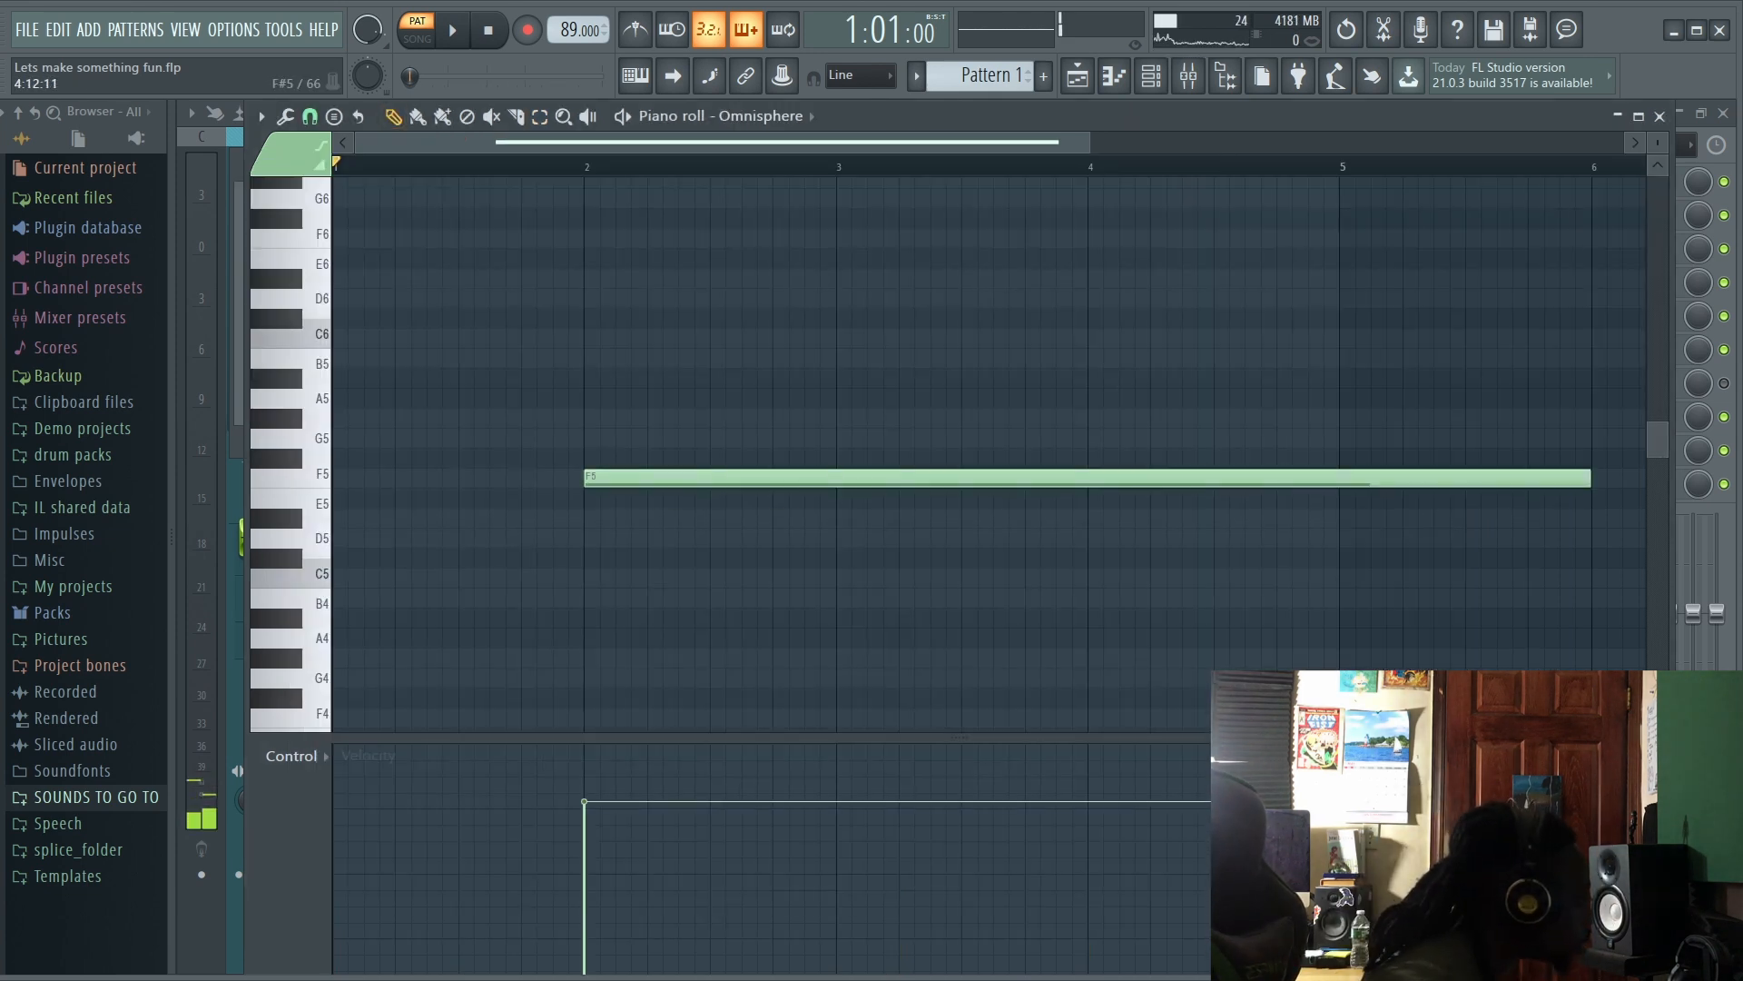
left_click_drag(1587, 478, 649, 462)
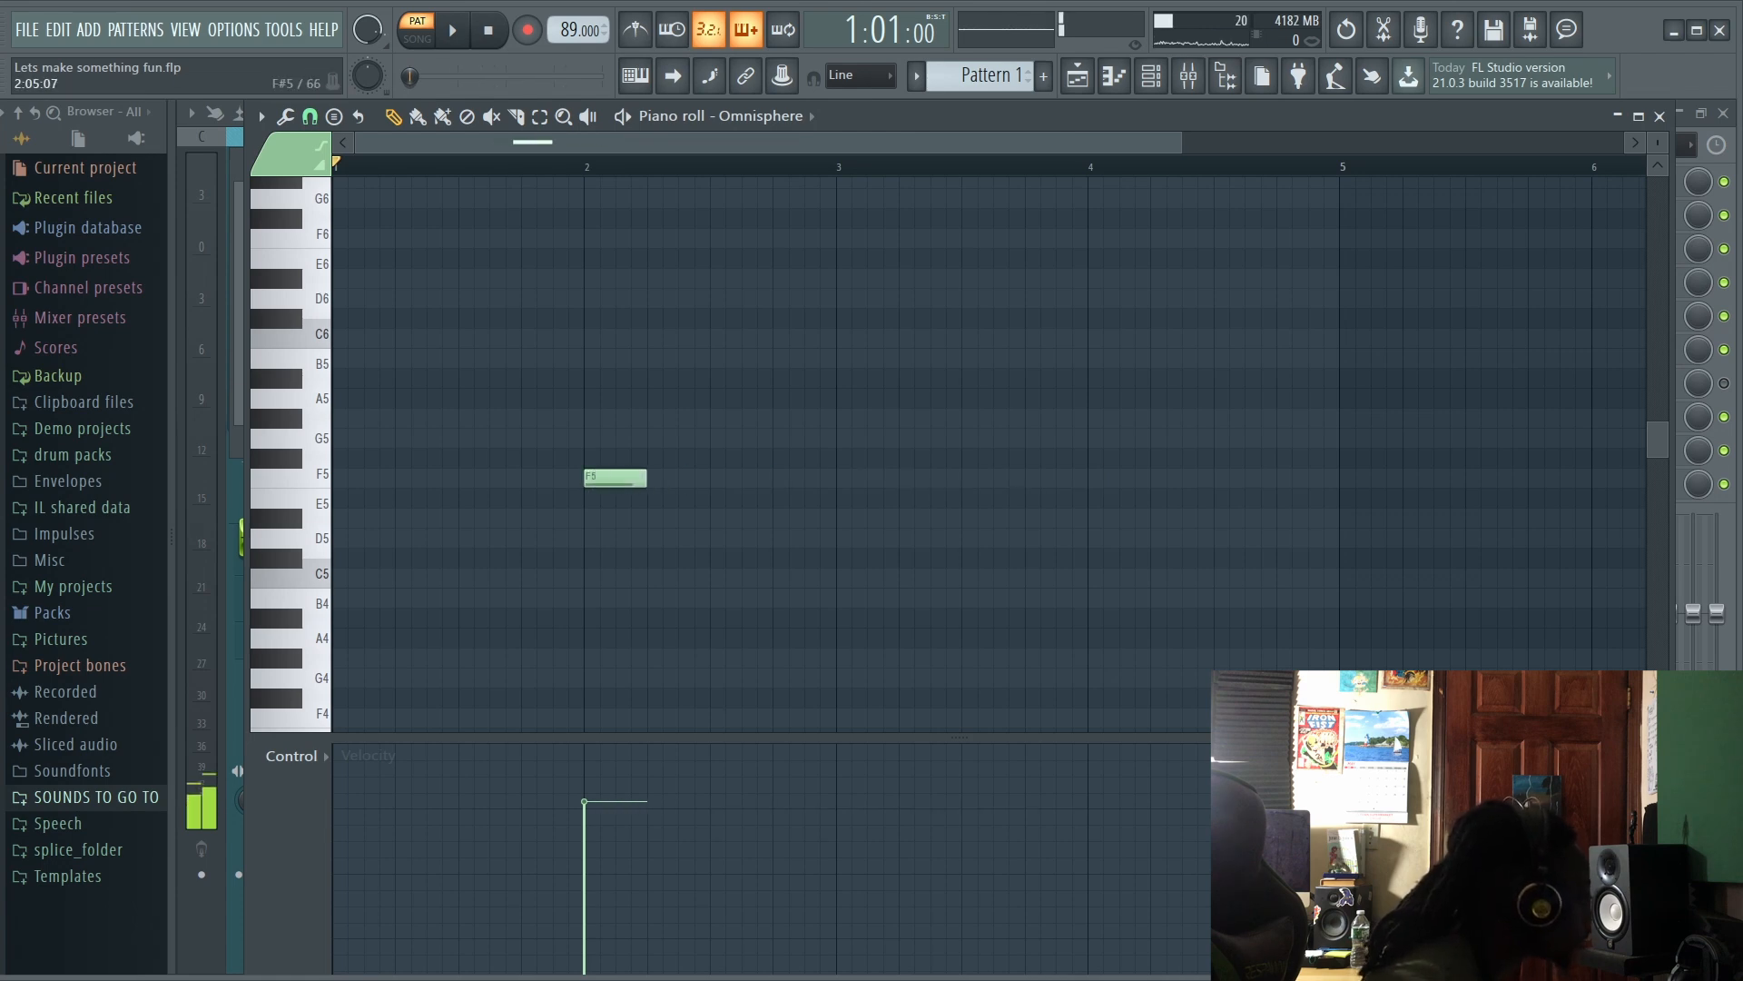
left_click(717, 498)
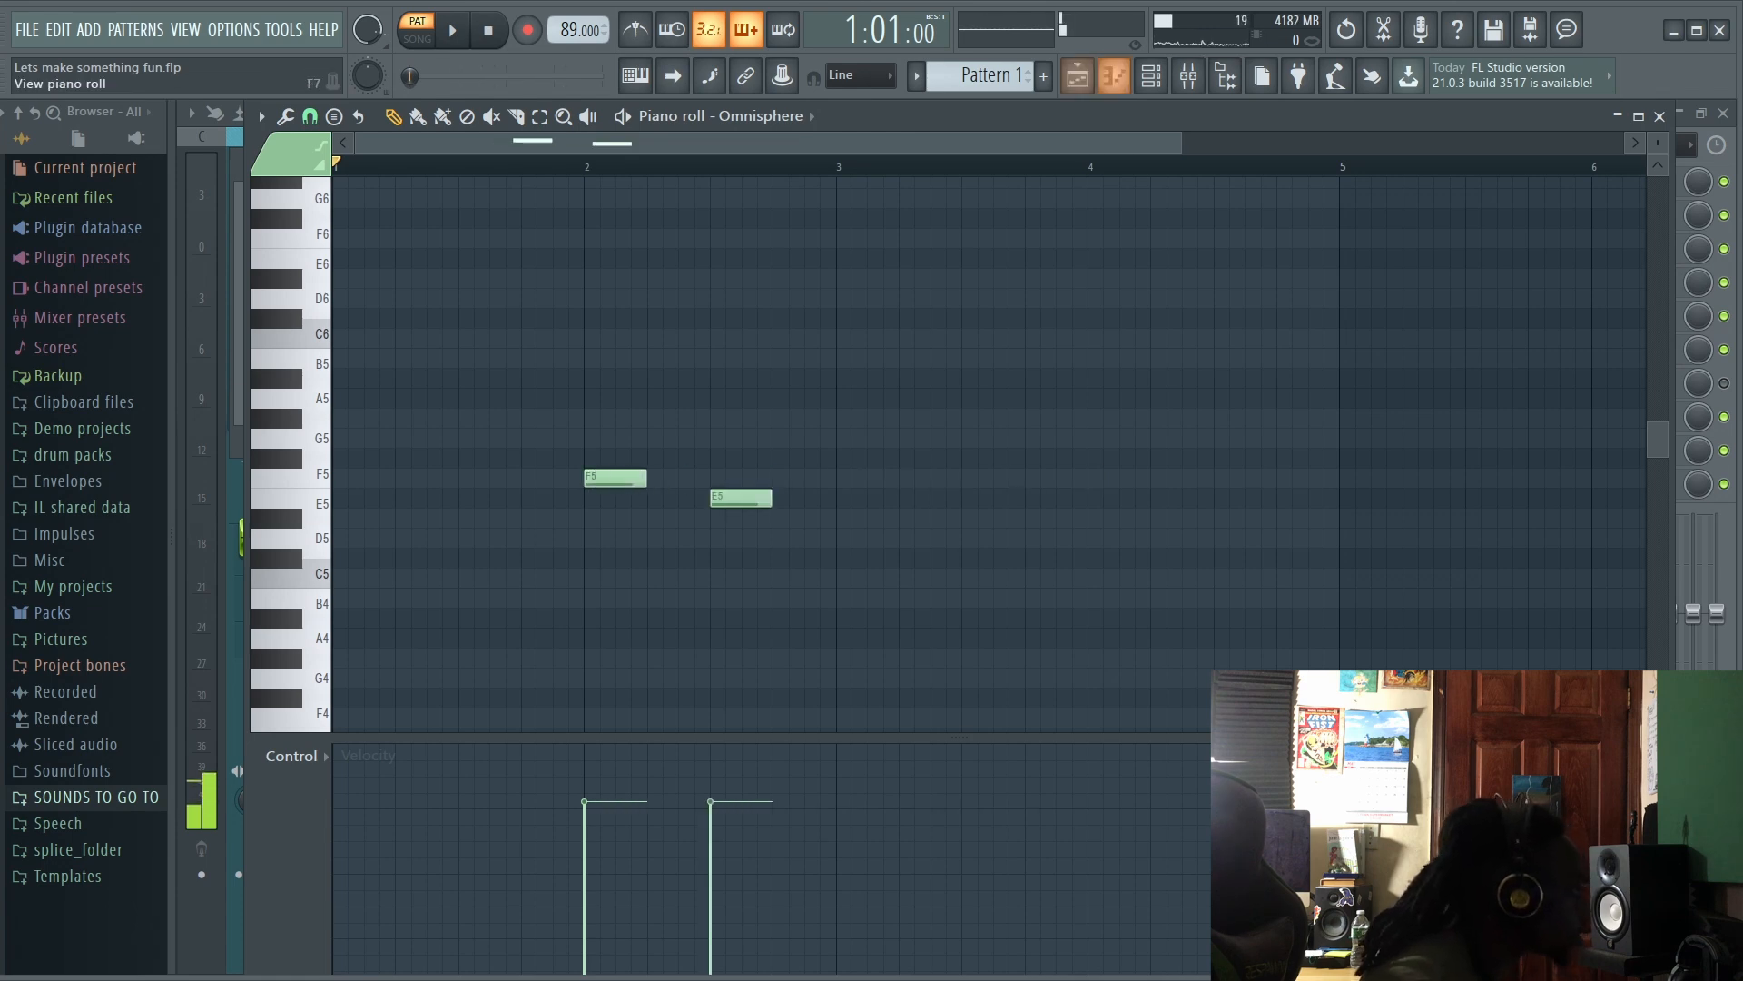
key("F6")
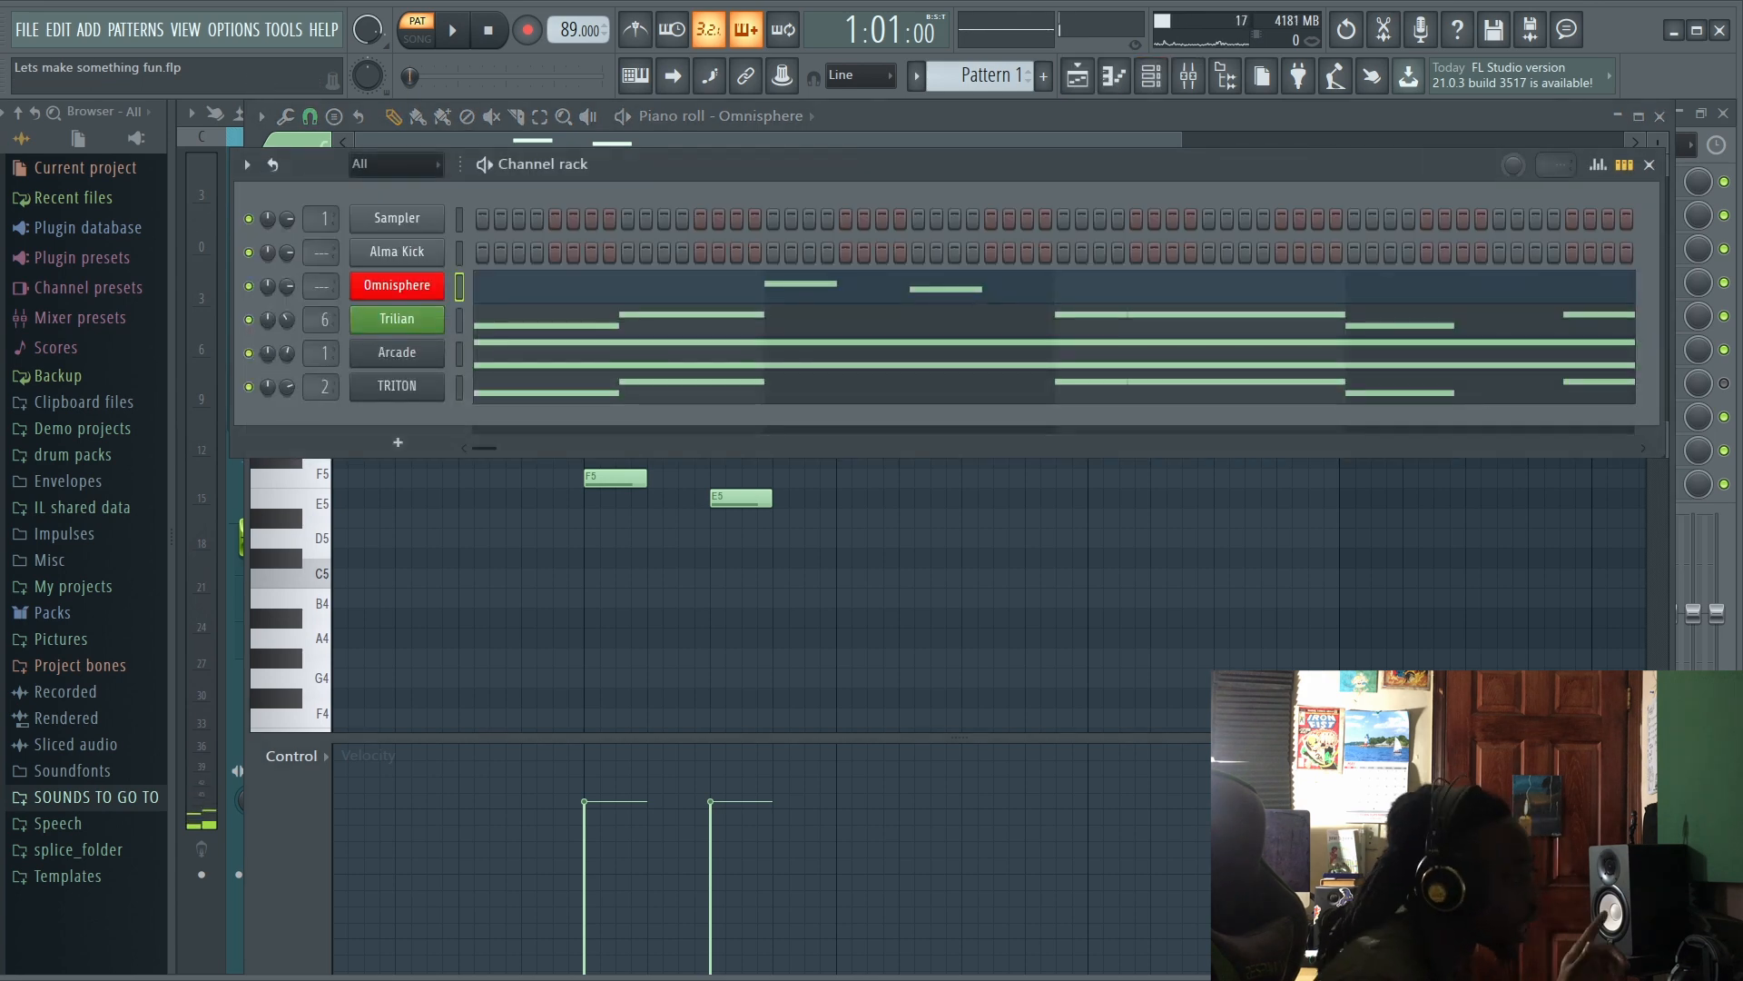
Step: Route the Omnisphere channel to mixer track 3, check its patch and play the pattern
left_click_drag(321, 286, 320, 274)
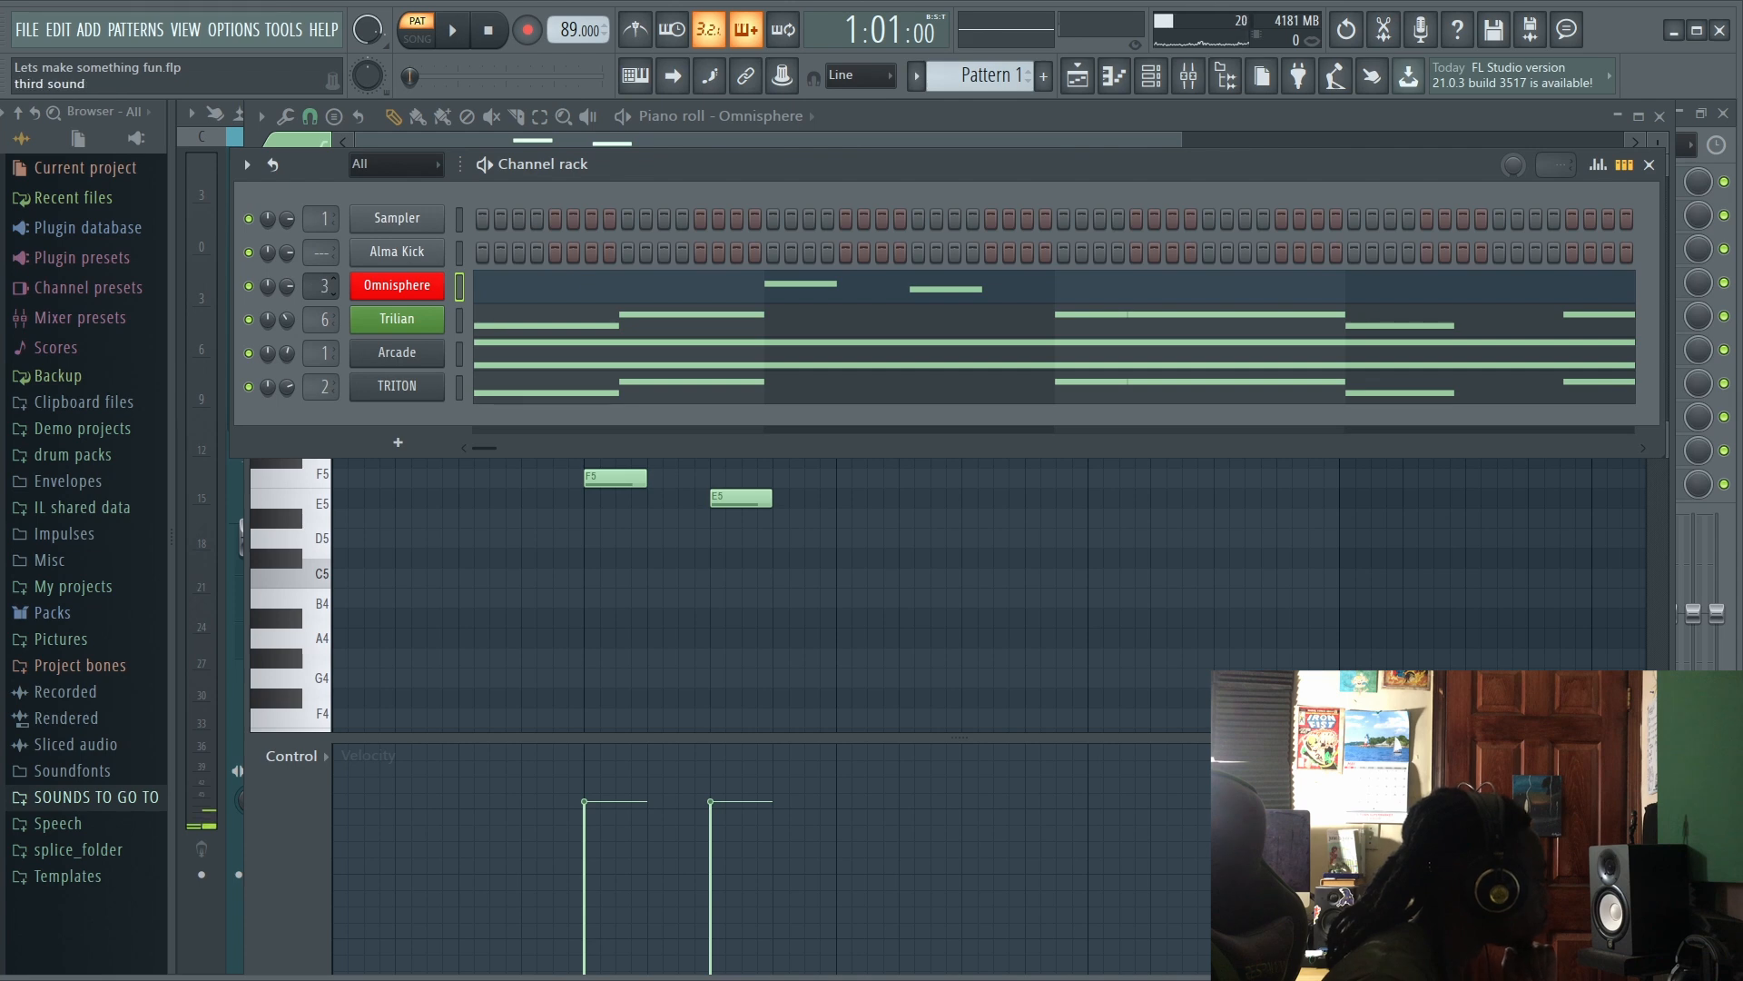
left_click(397, 285)
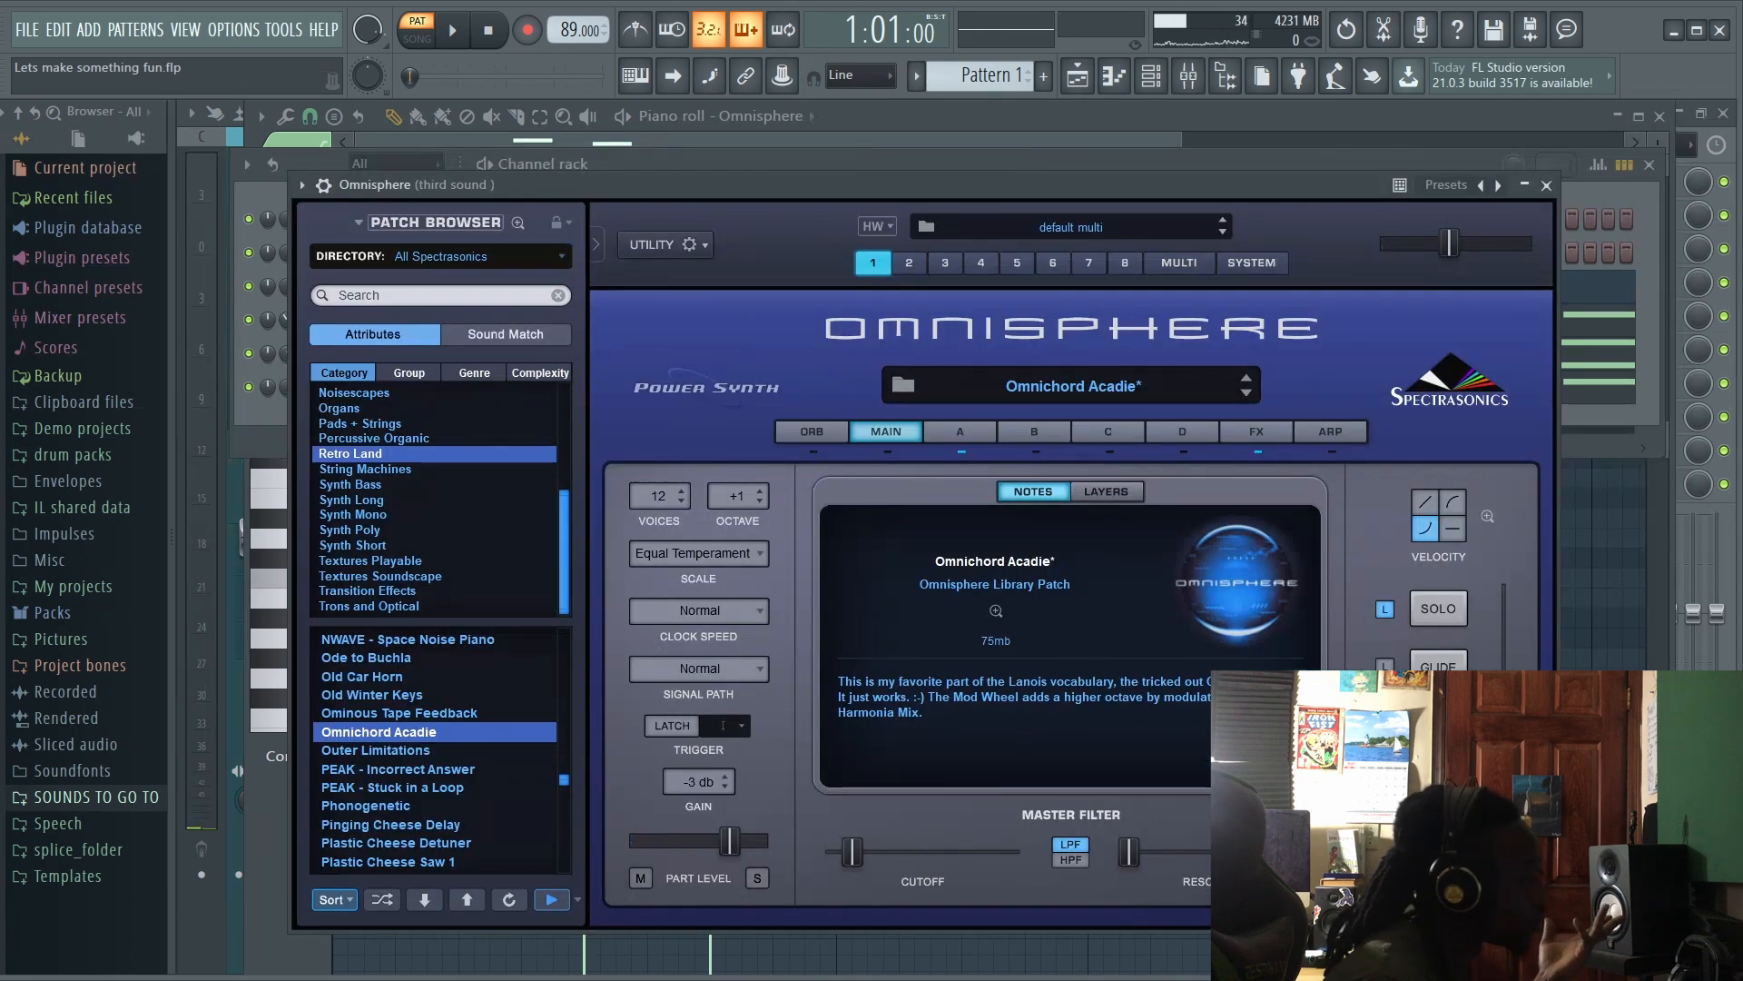
left_click(1546, 186)
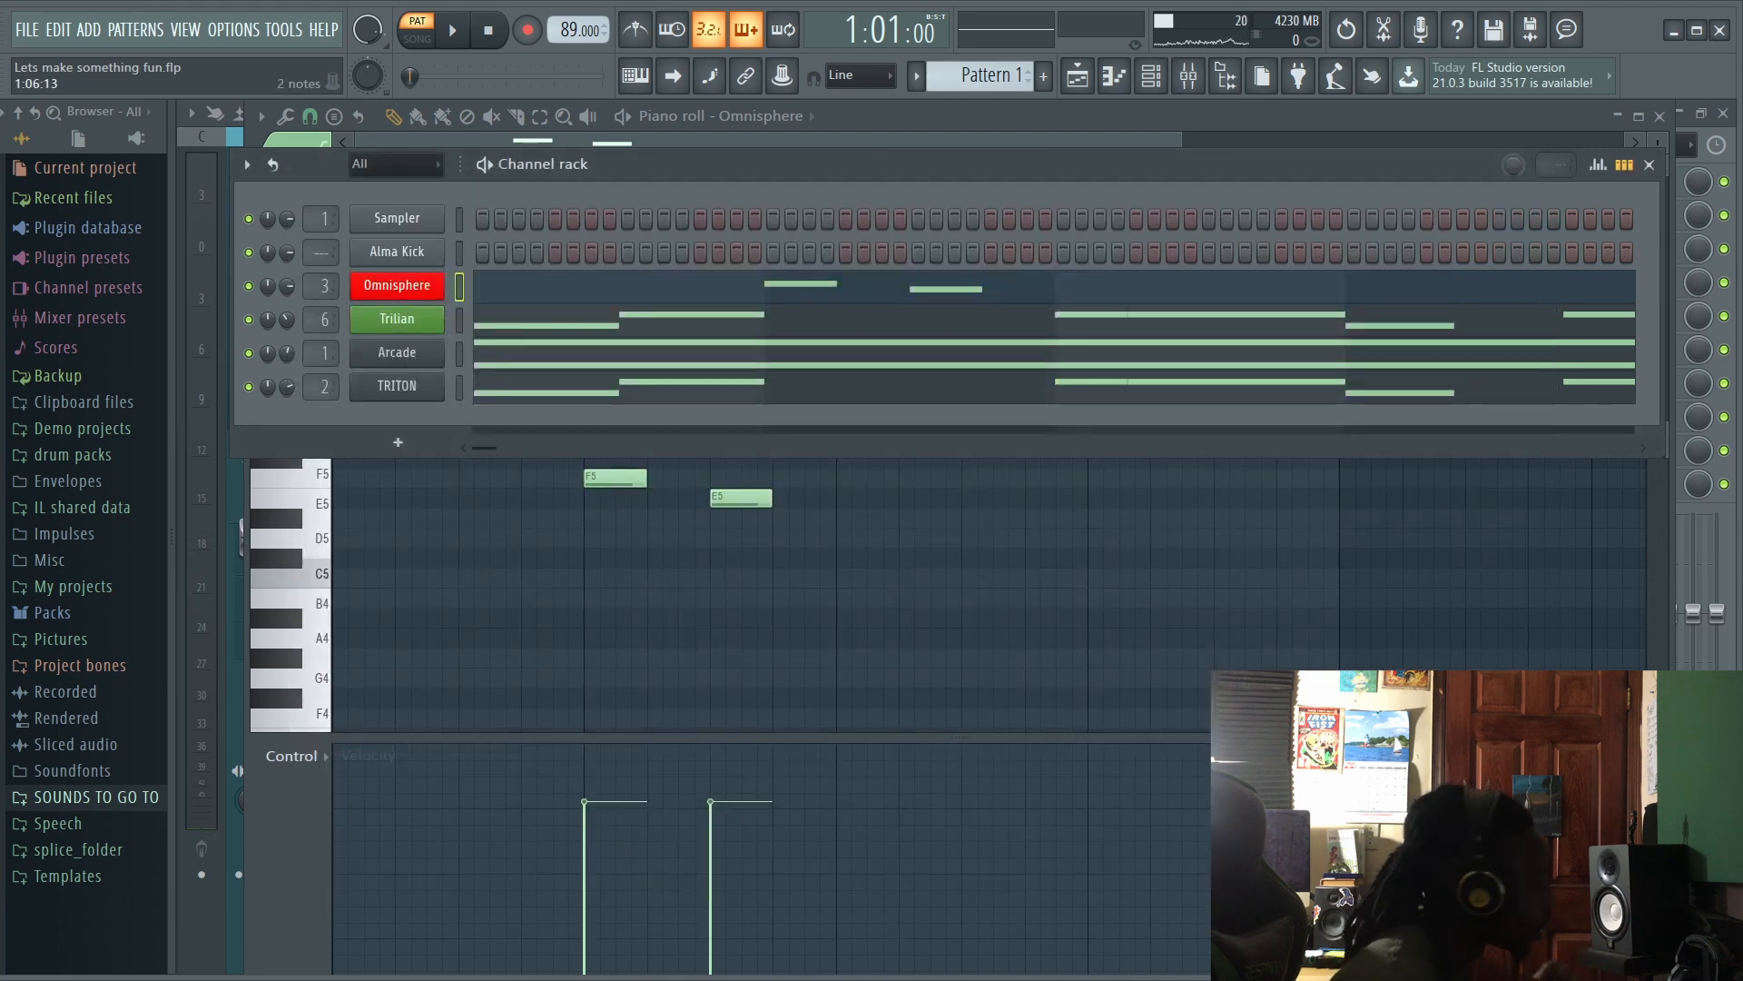
left_click(247, 164)
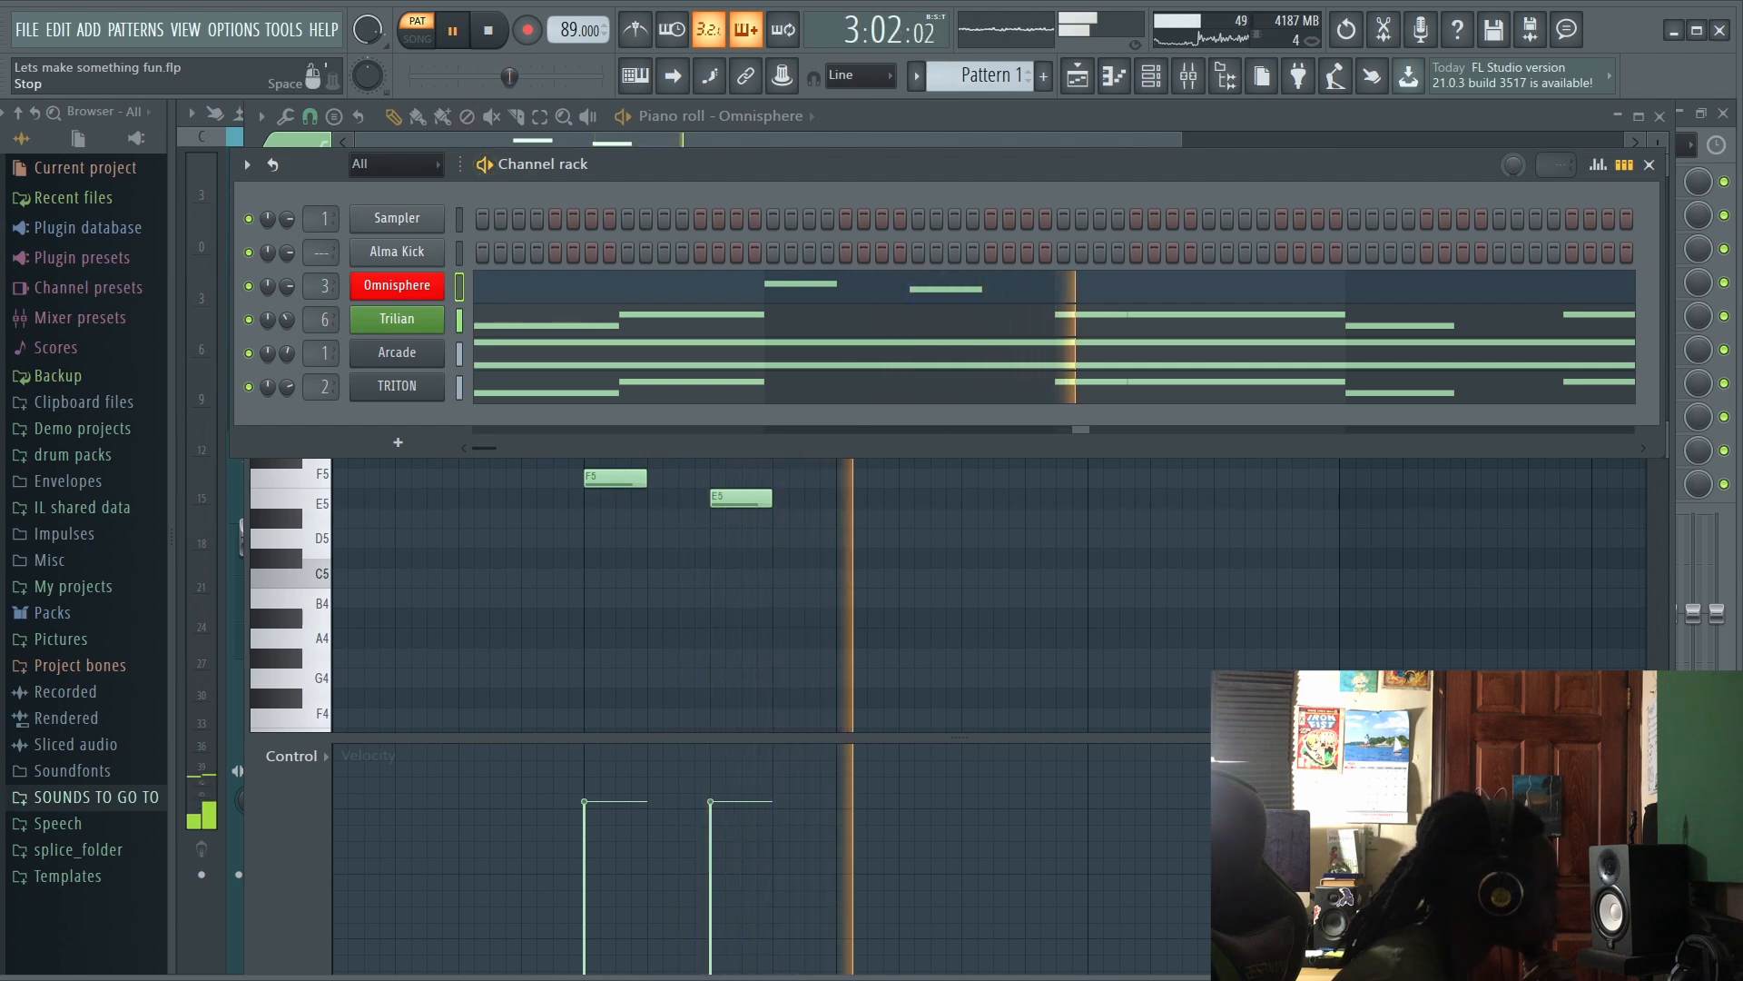
key("space")
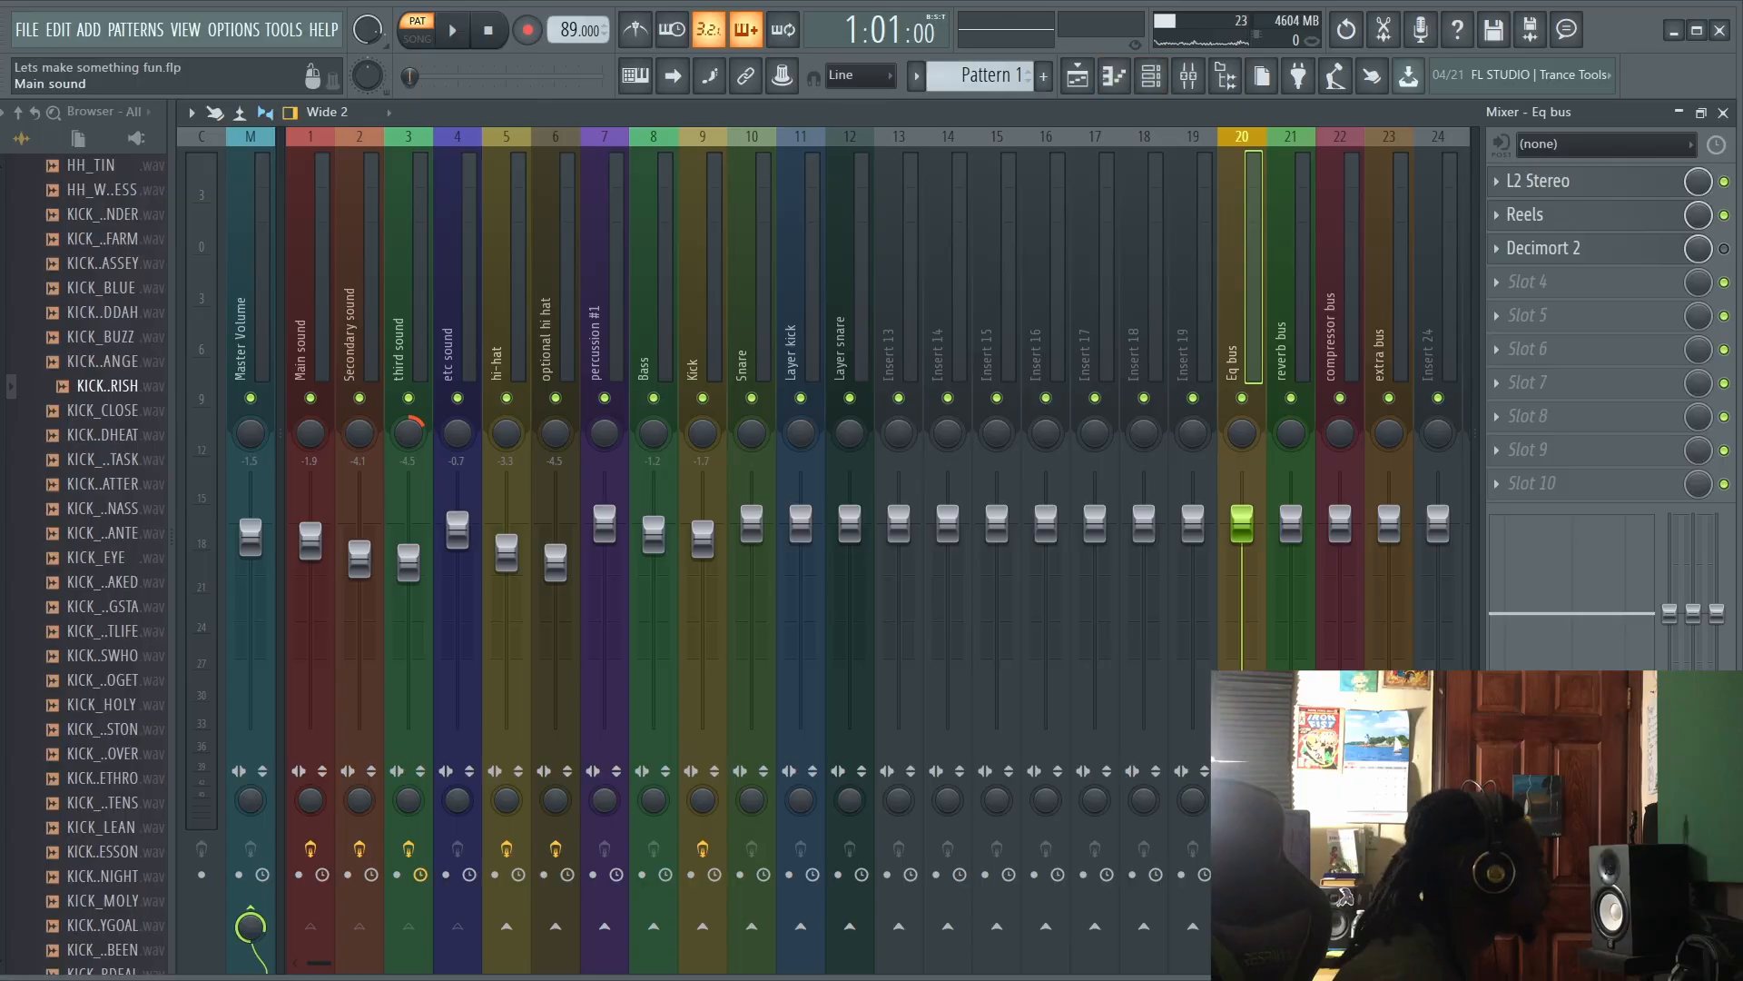
Step: Review the Fruity parametric EQ 2 curve on the Main sound mixer track
left_click(310, 272)
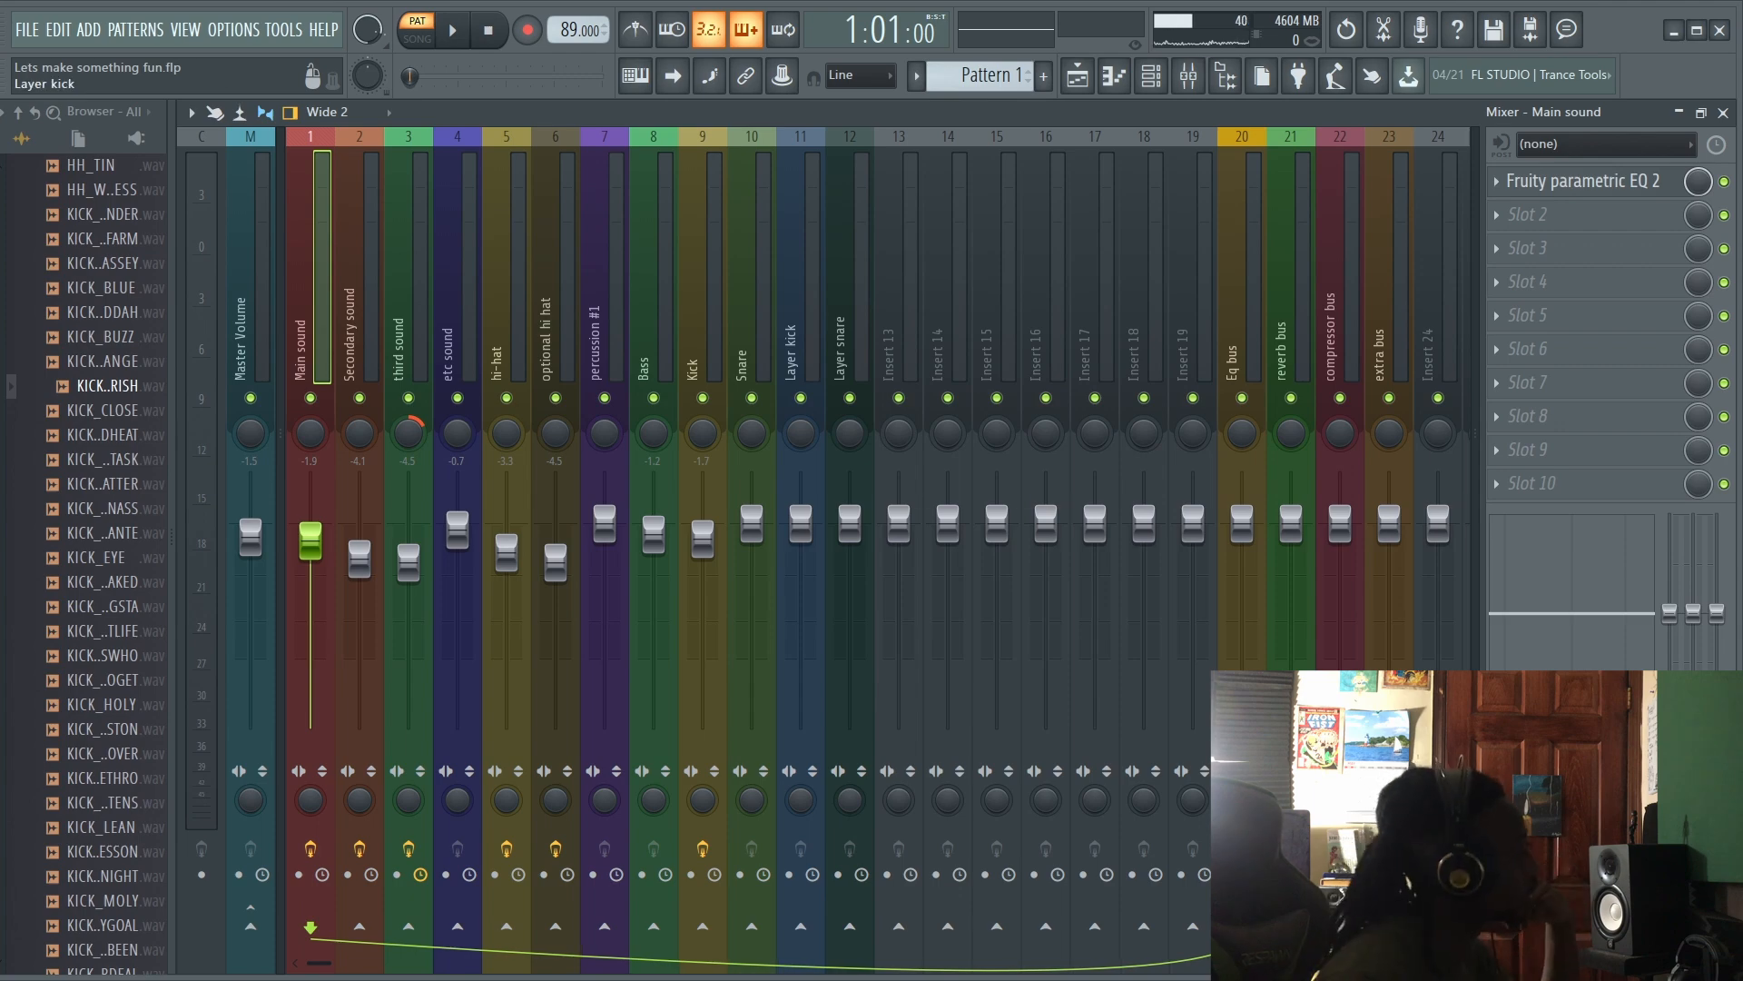
left_click(1584, 181)
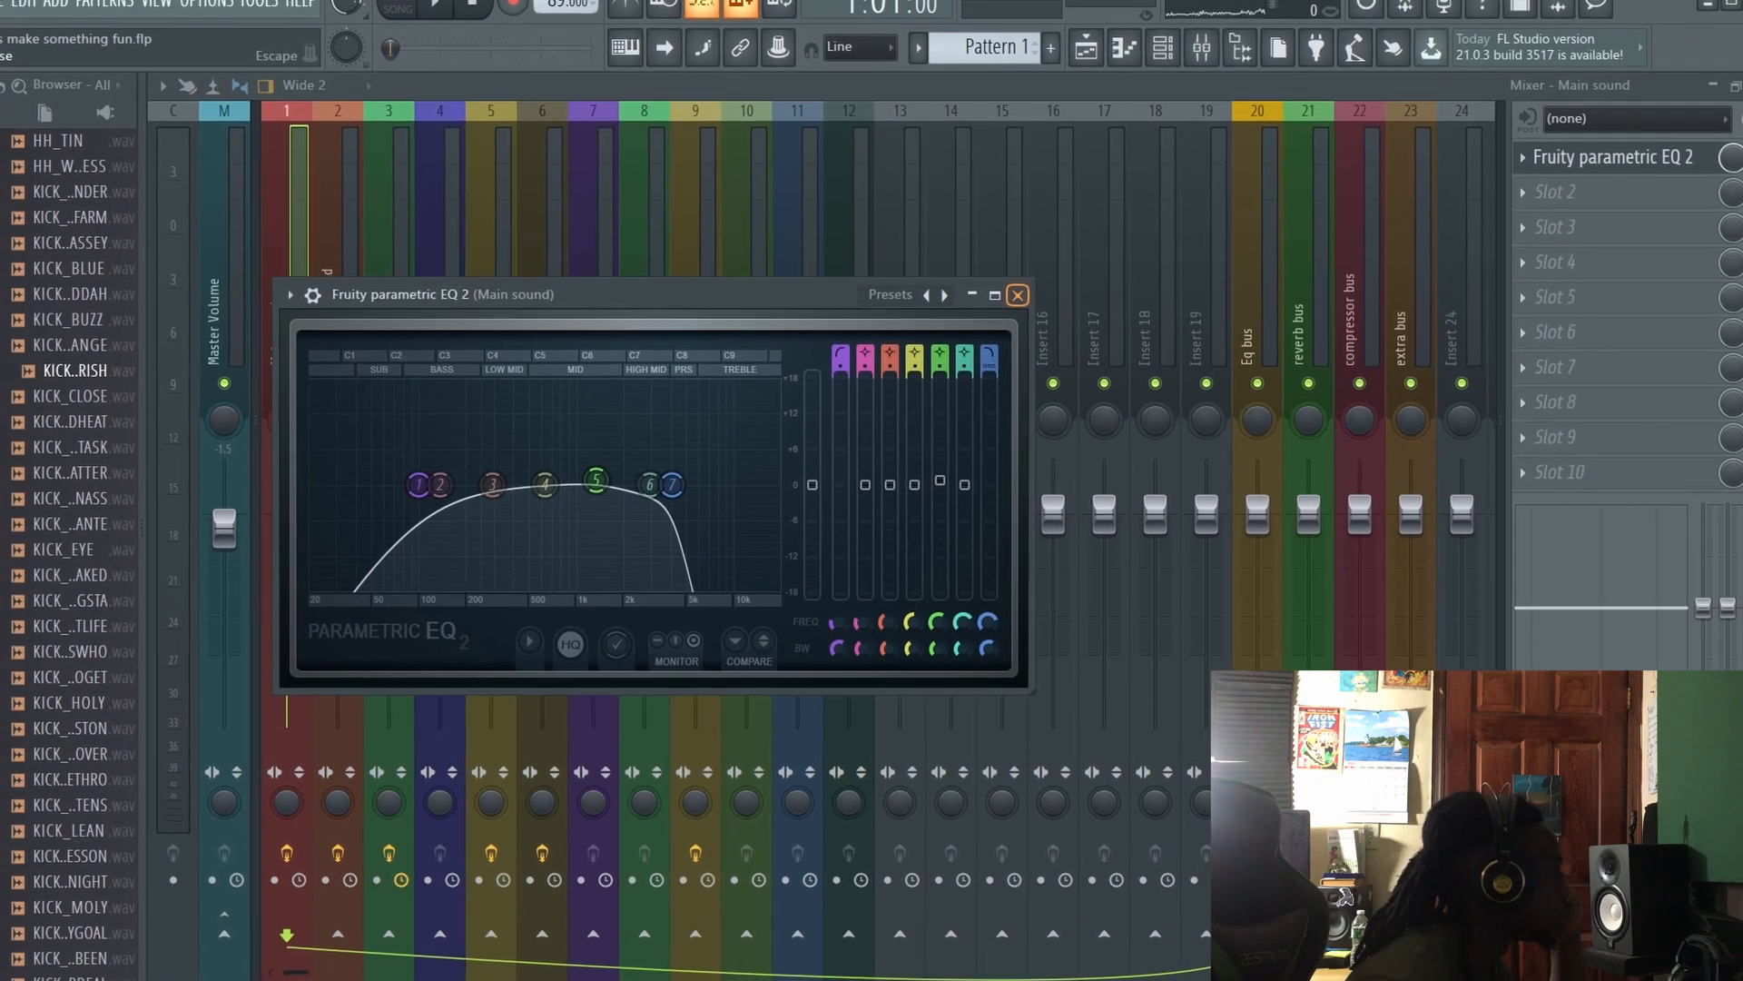
left_click(1017, 295)
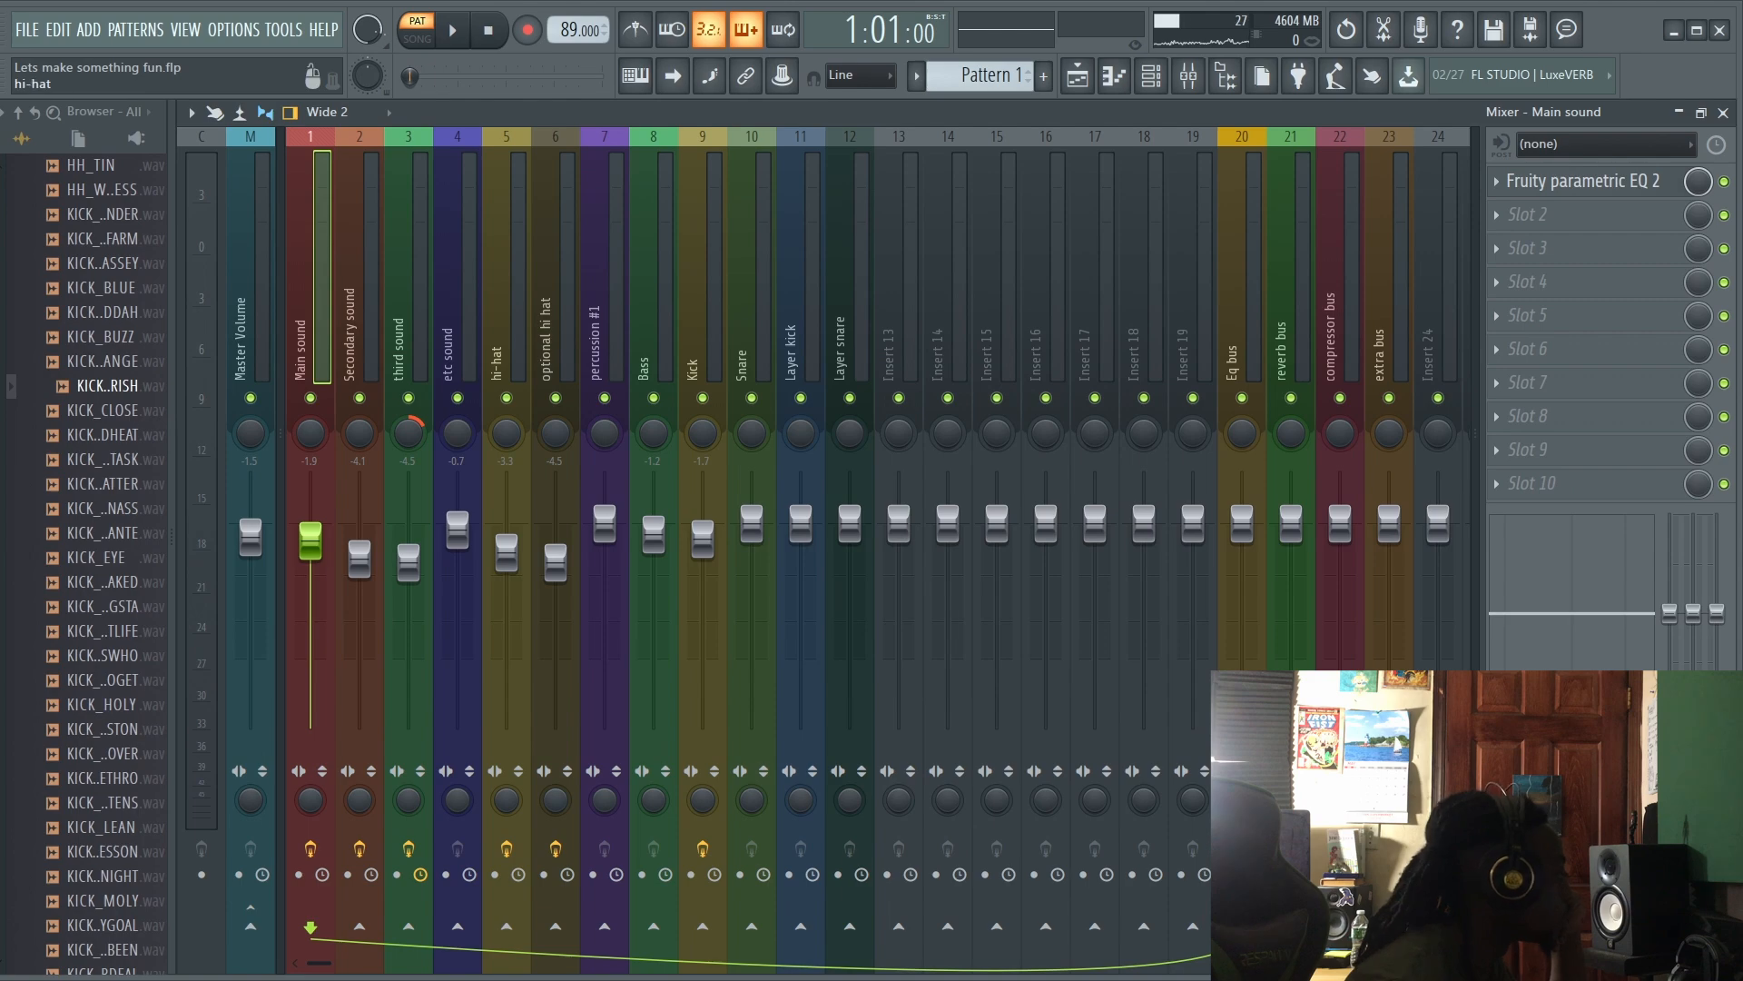
Step: Review the Fresh Air and Fruity parametric EQ 2 settings on the Secondary sound mixer track
left_click(1584, 180)
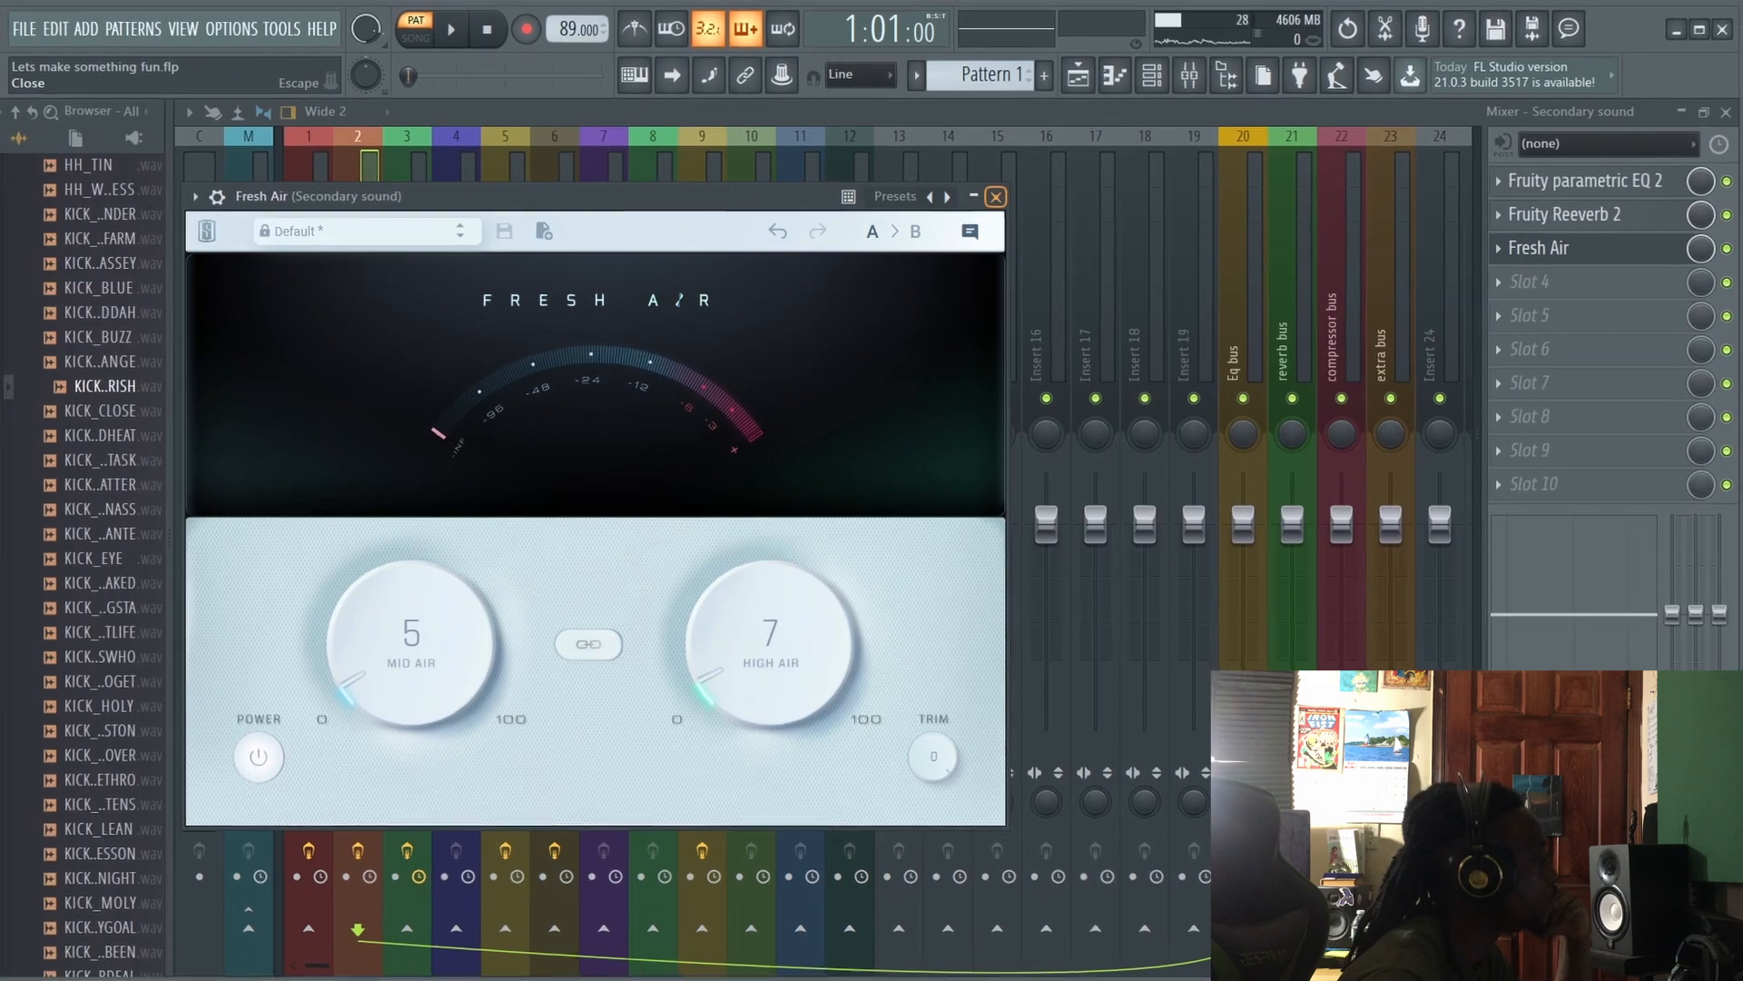
left_click(997, 196)
left_click(1594, 180)
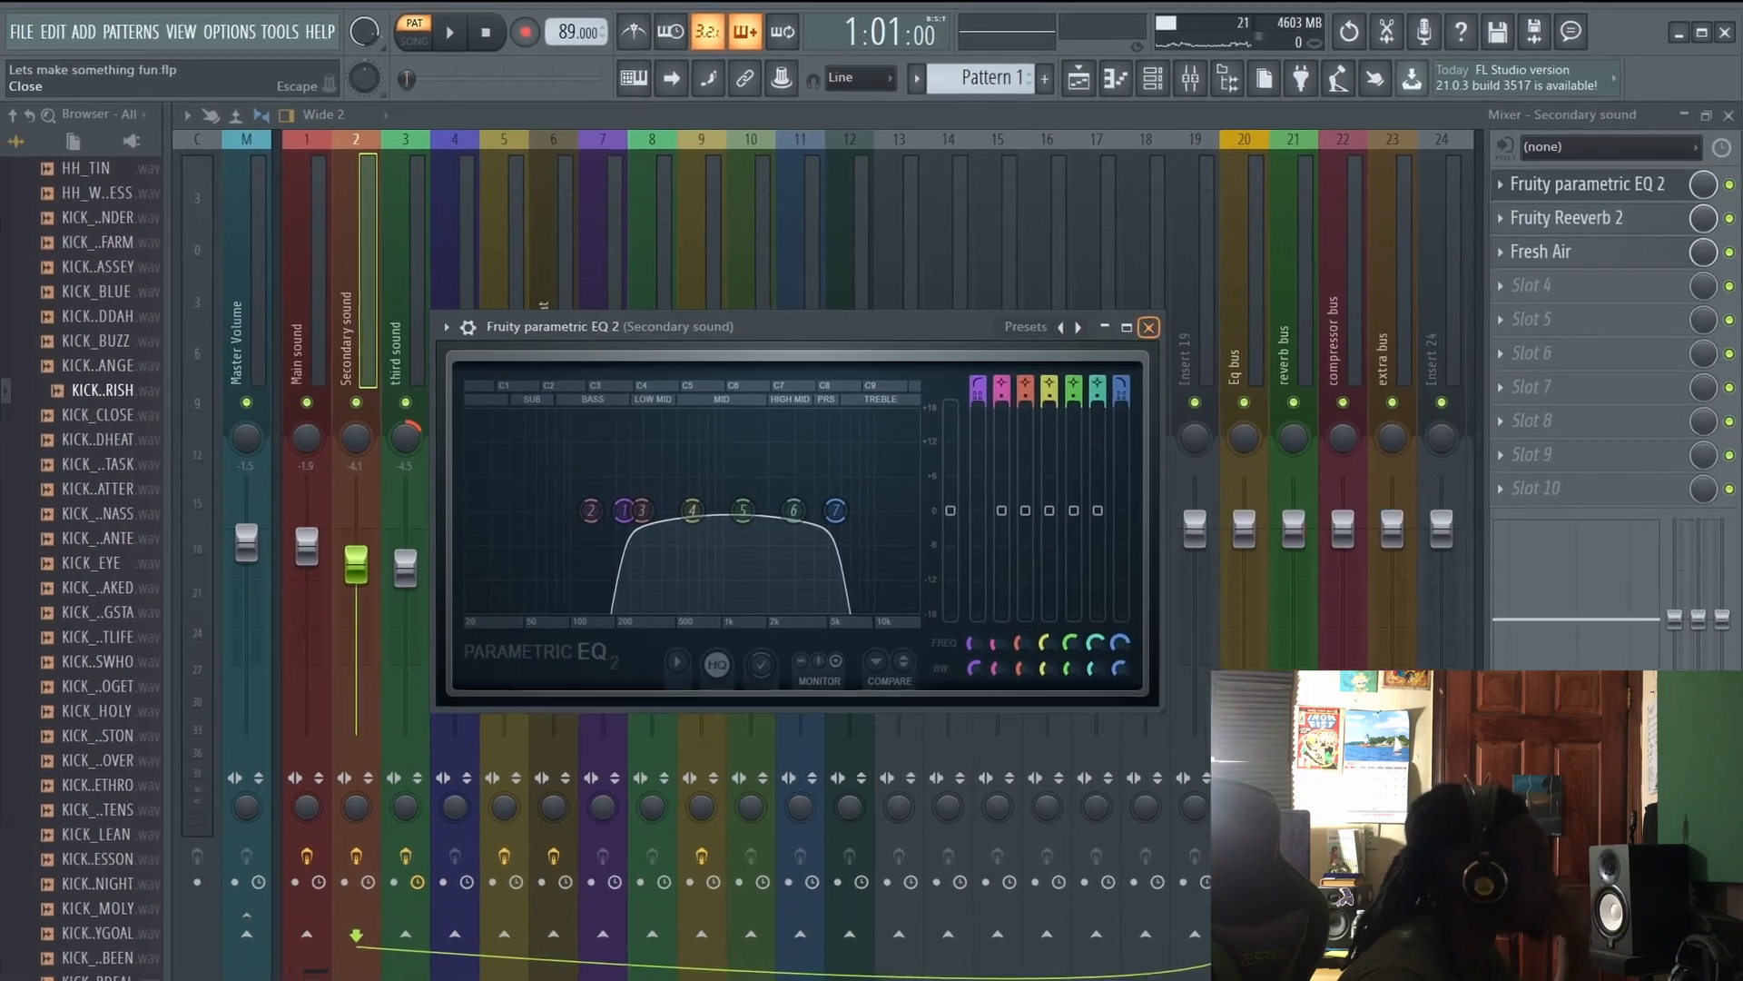
left_click(1166, 367)
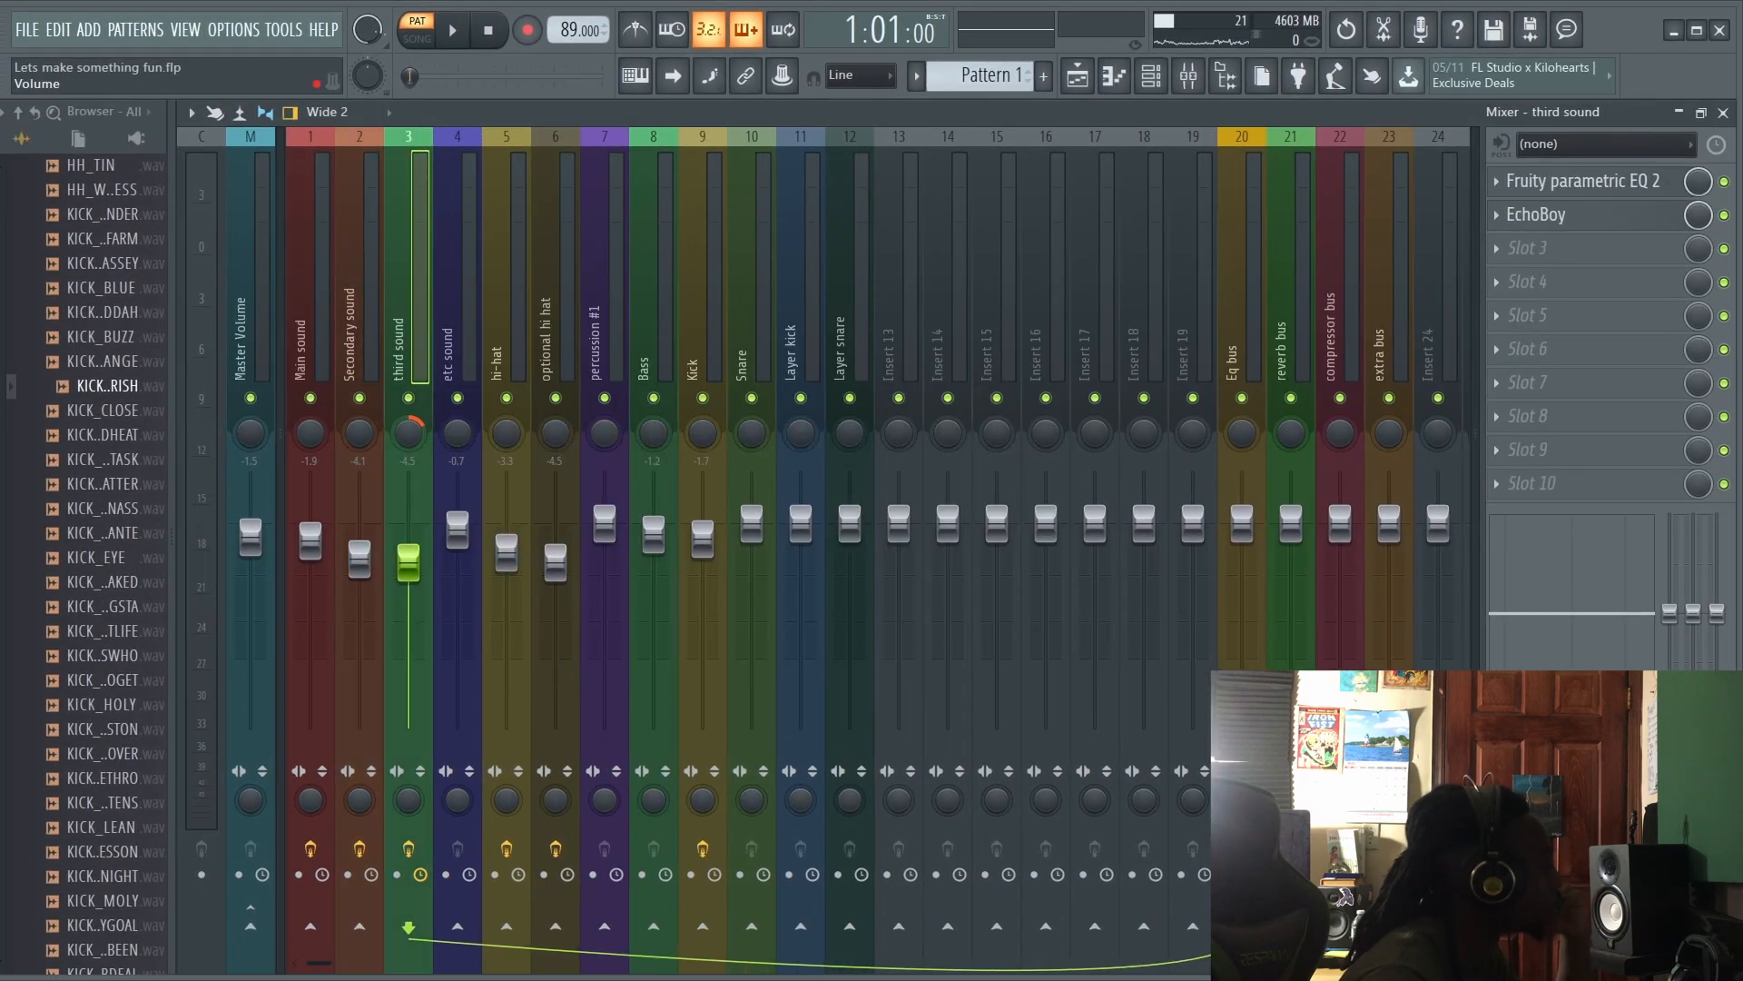
Step: Review the EchoBoy and Fruity parametric EQ 2 settings on the third sound mixer track
left_click(1537, 215)
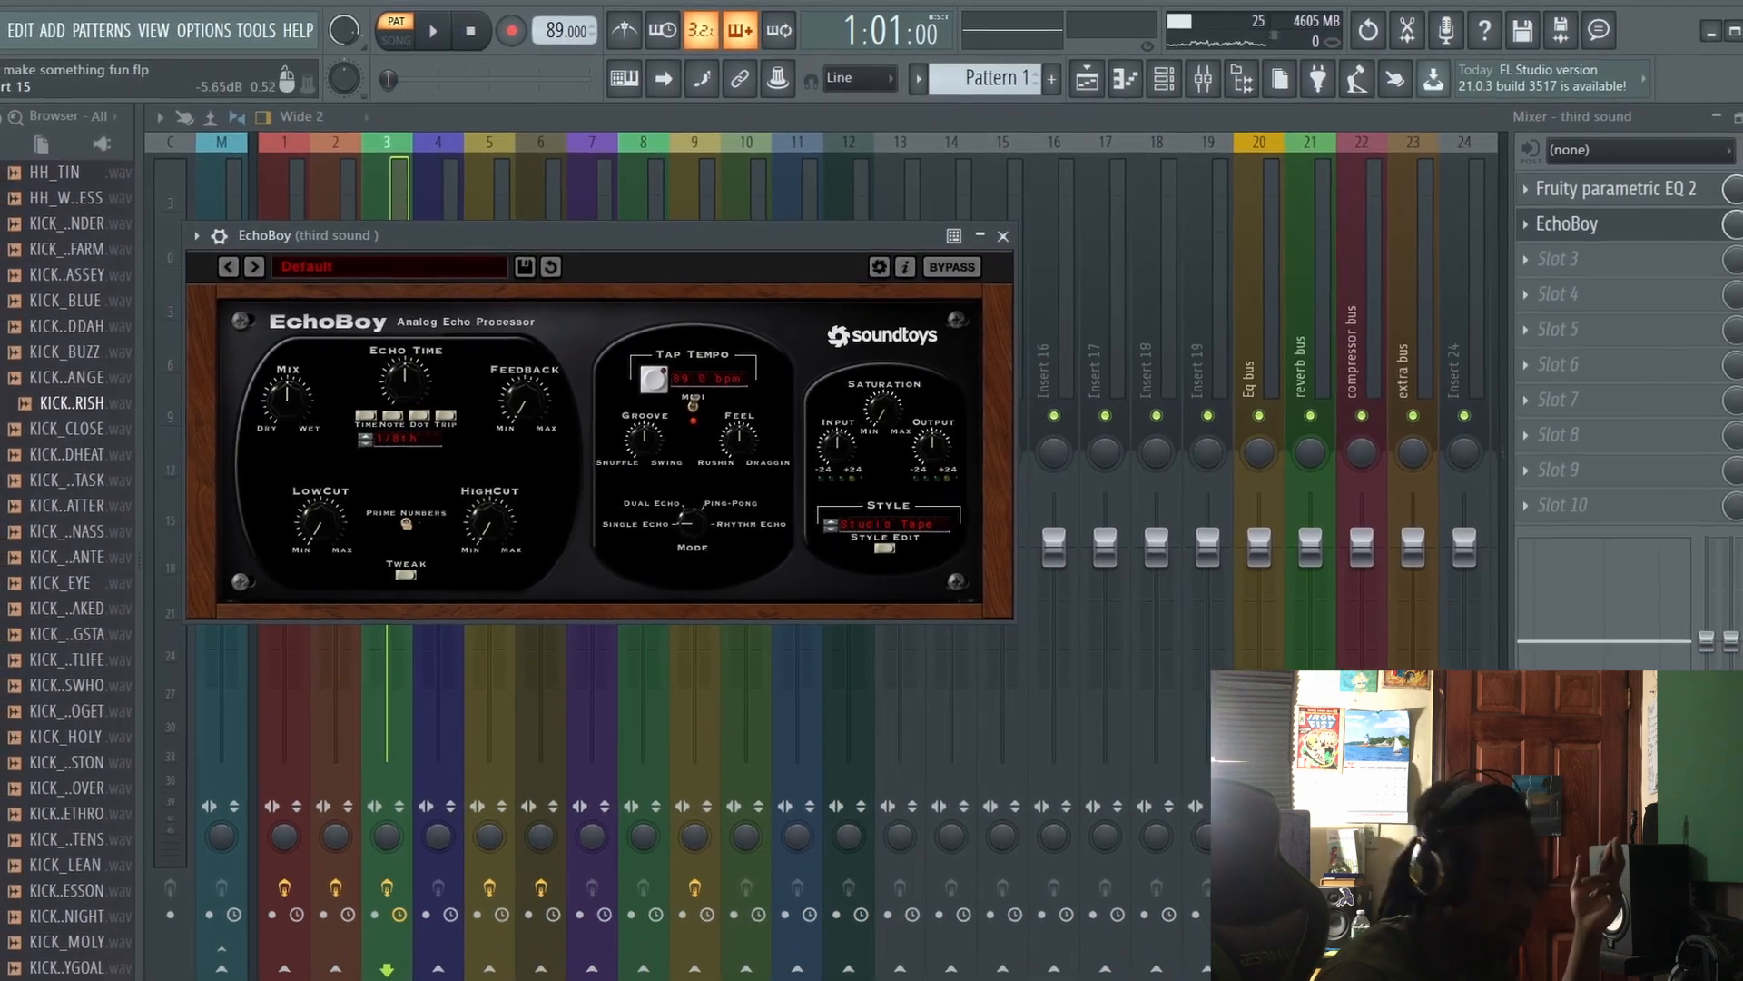
left_click(1010, 246)
left_click(1583, 181)
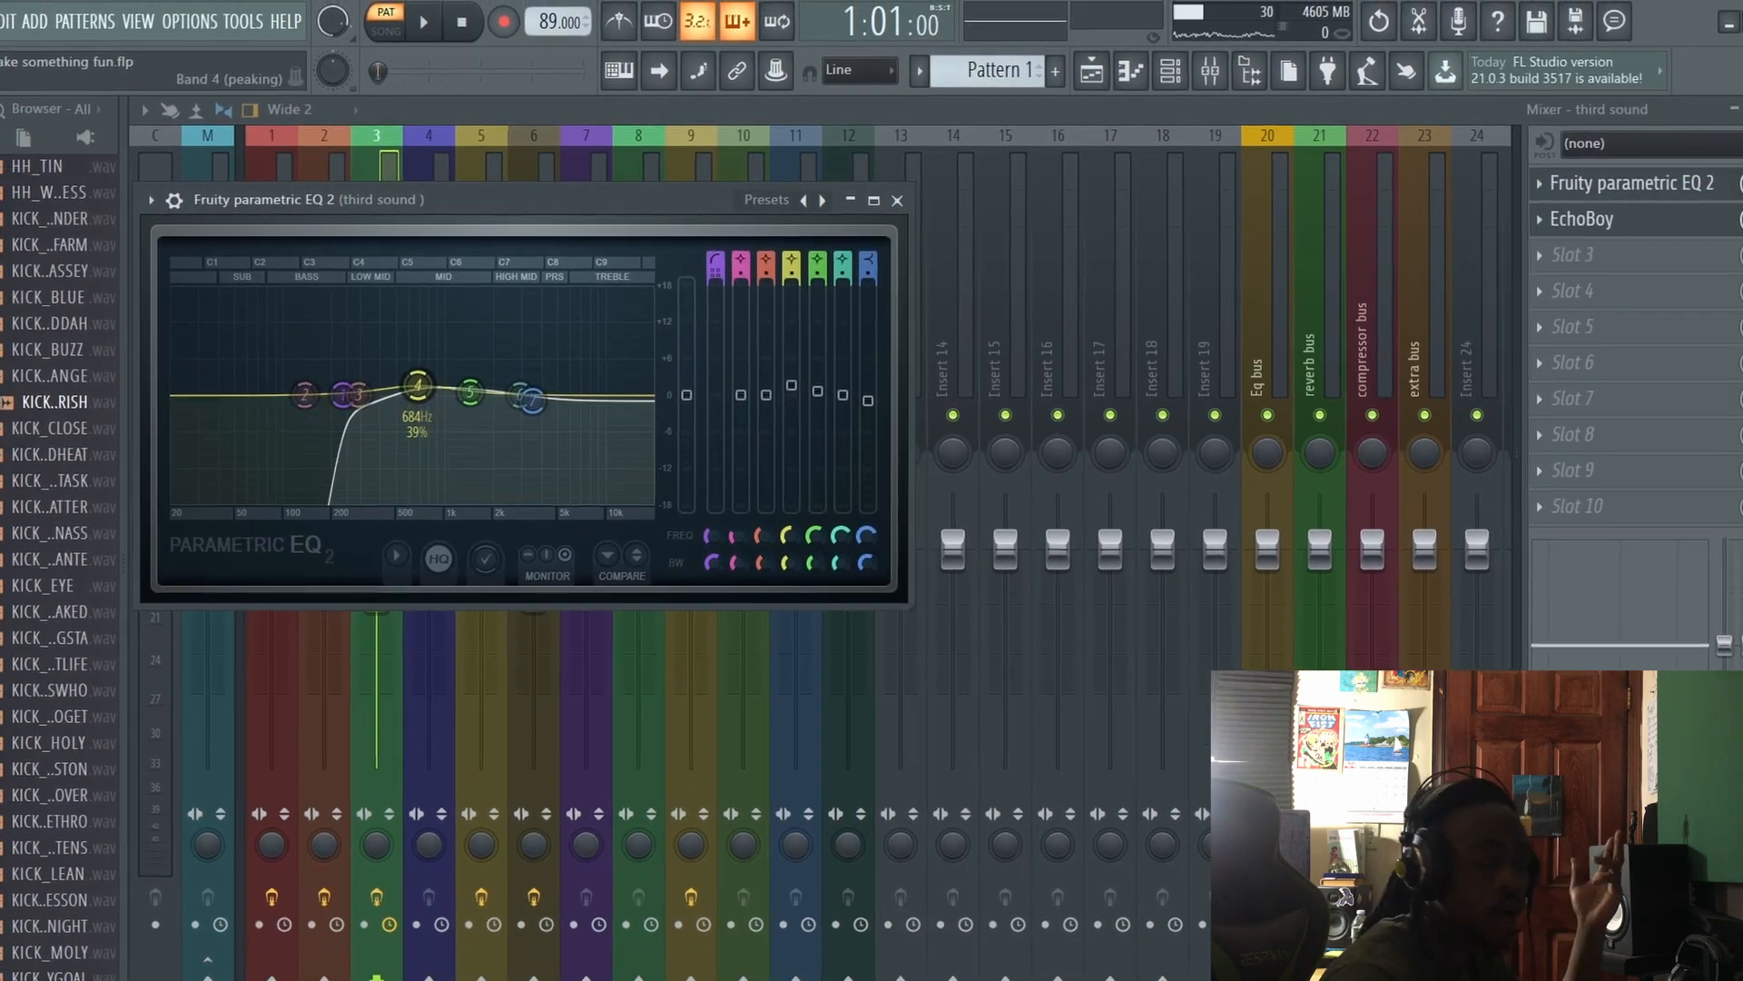
left_click(896, 198)
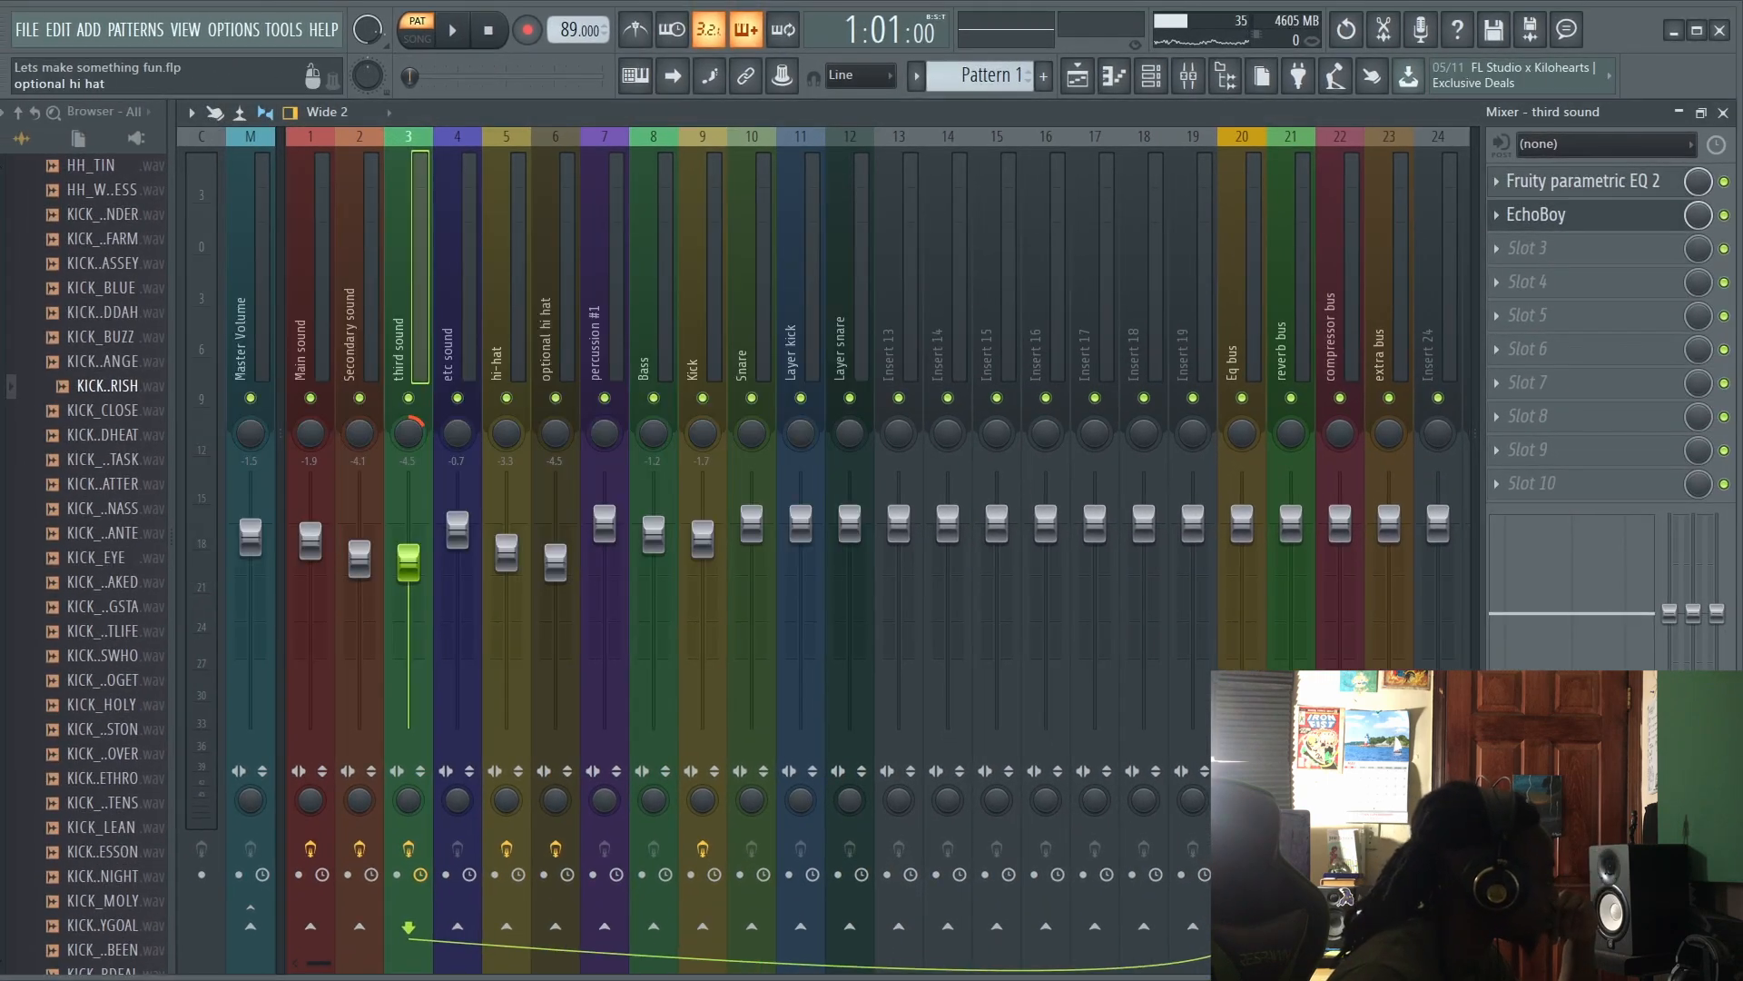
Step: Review the Fruity parametric EQ 2 curve on the optional hi hat mixer track
left_click(547, 309)
left_click(1582, 181)
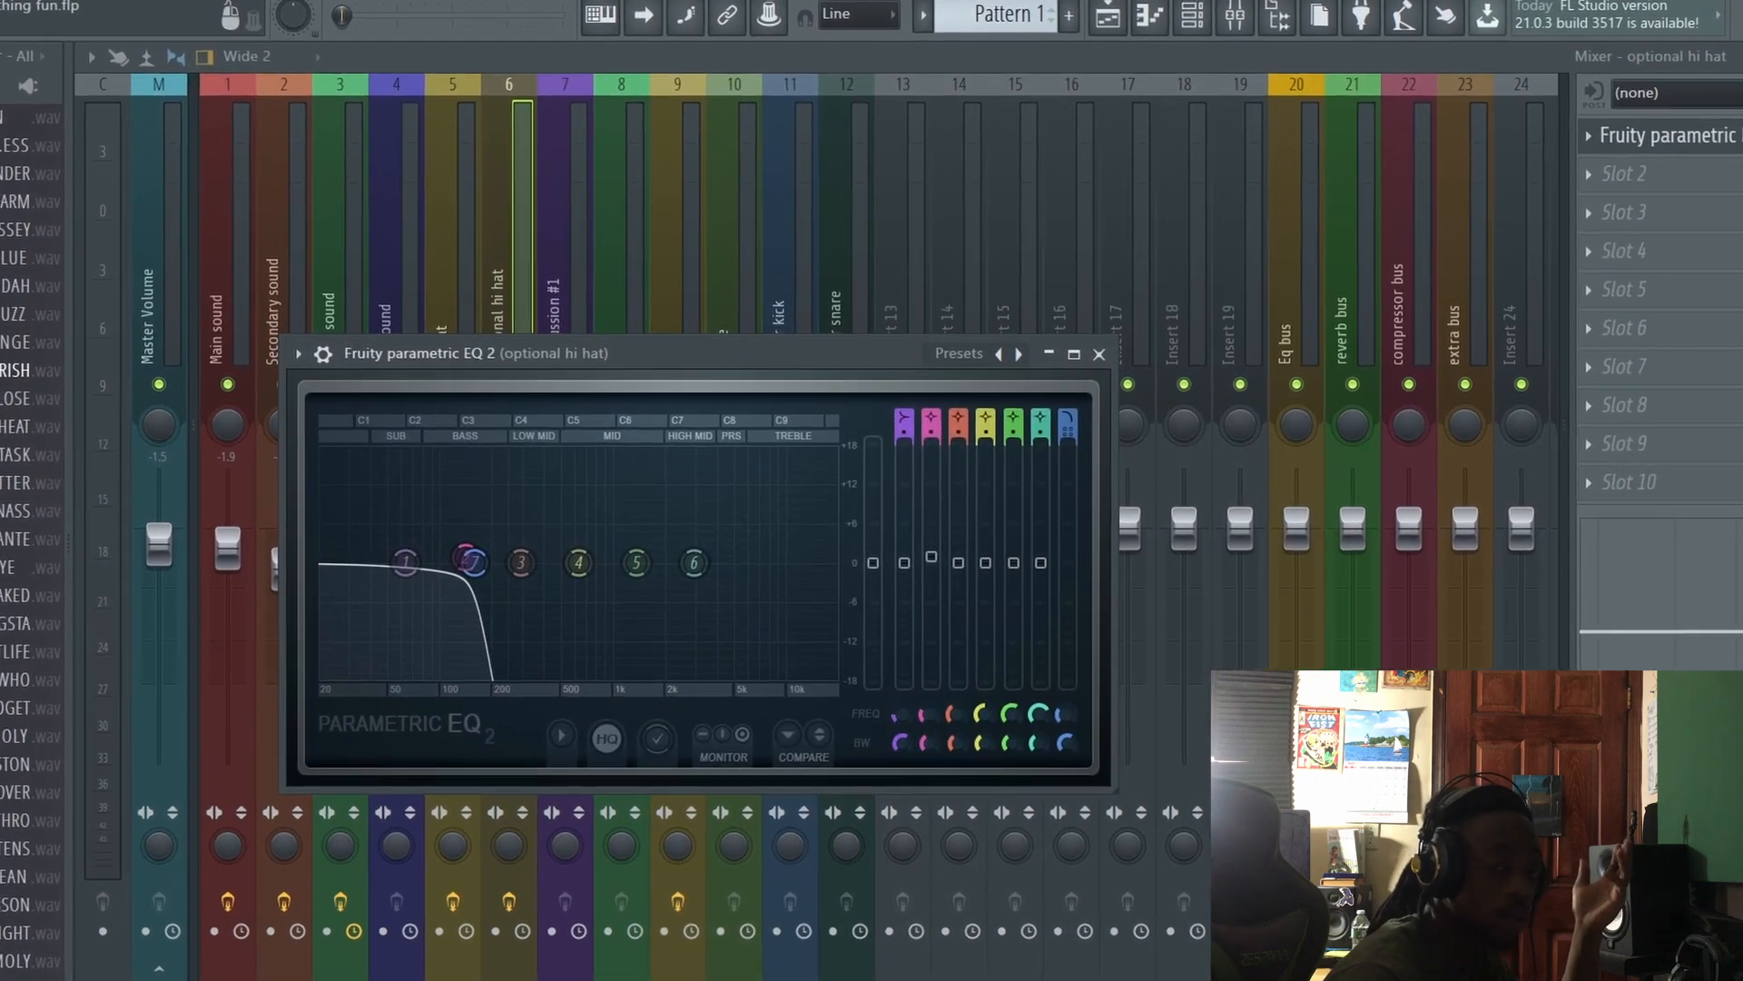
left_click(1092, 358)
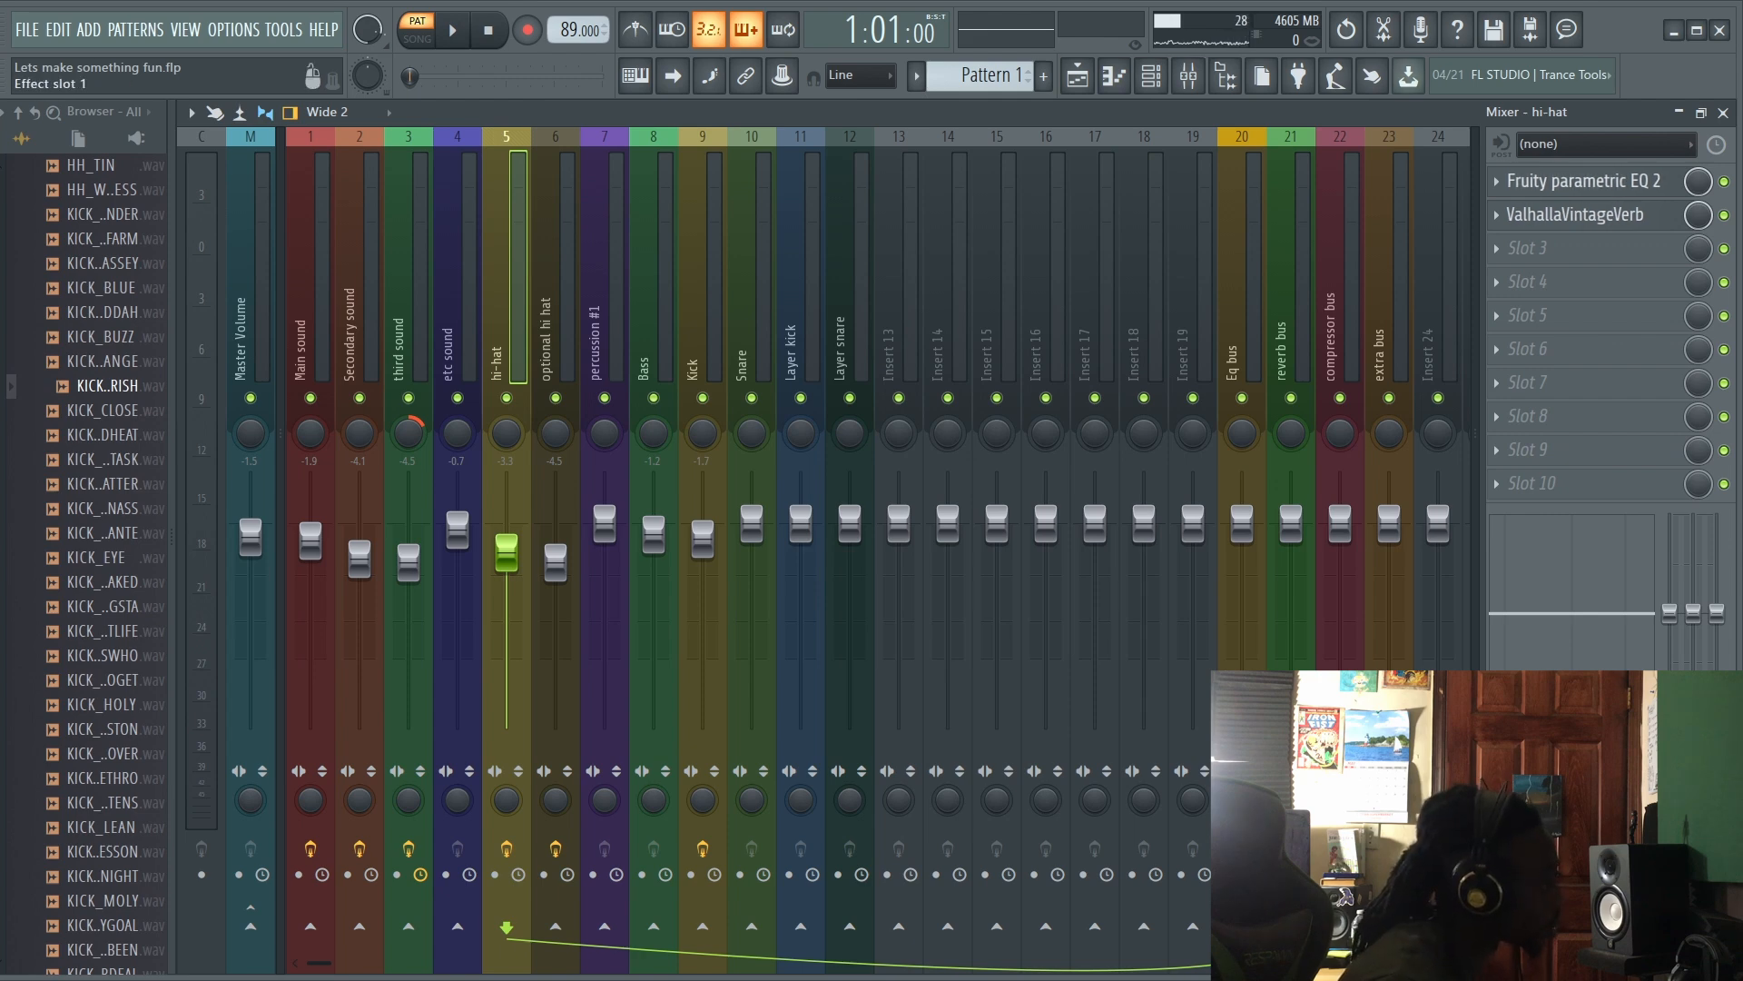
Step: Review the Fruity parametric EQ 2 and ValhallaVintageVerb settings on the hi-hat mixer track
left_click(1583, 181)
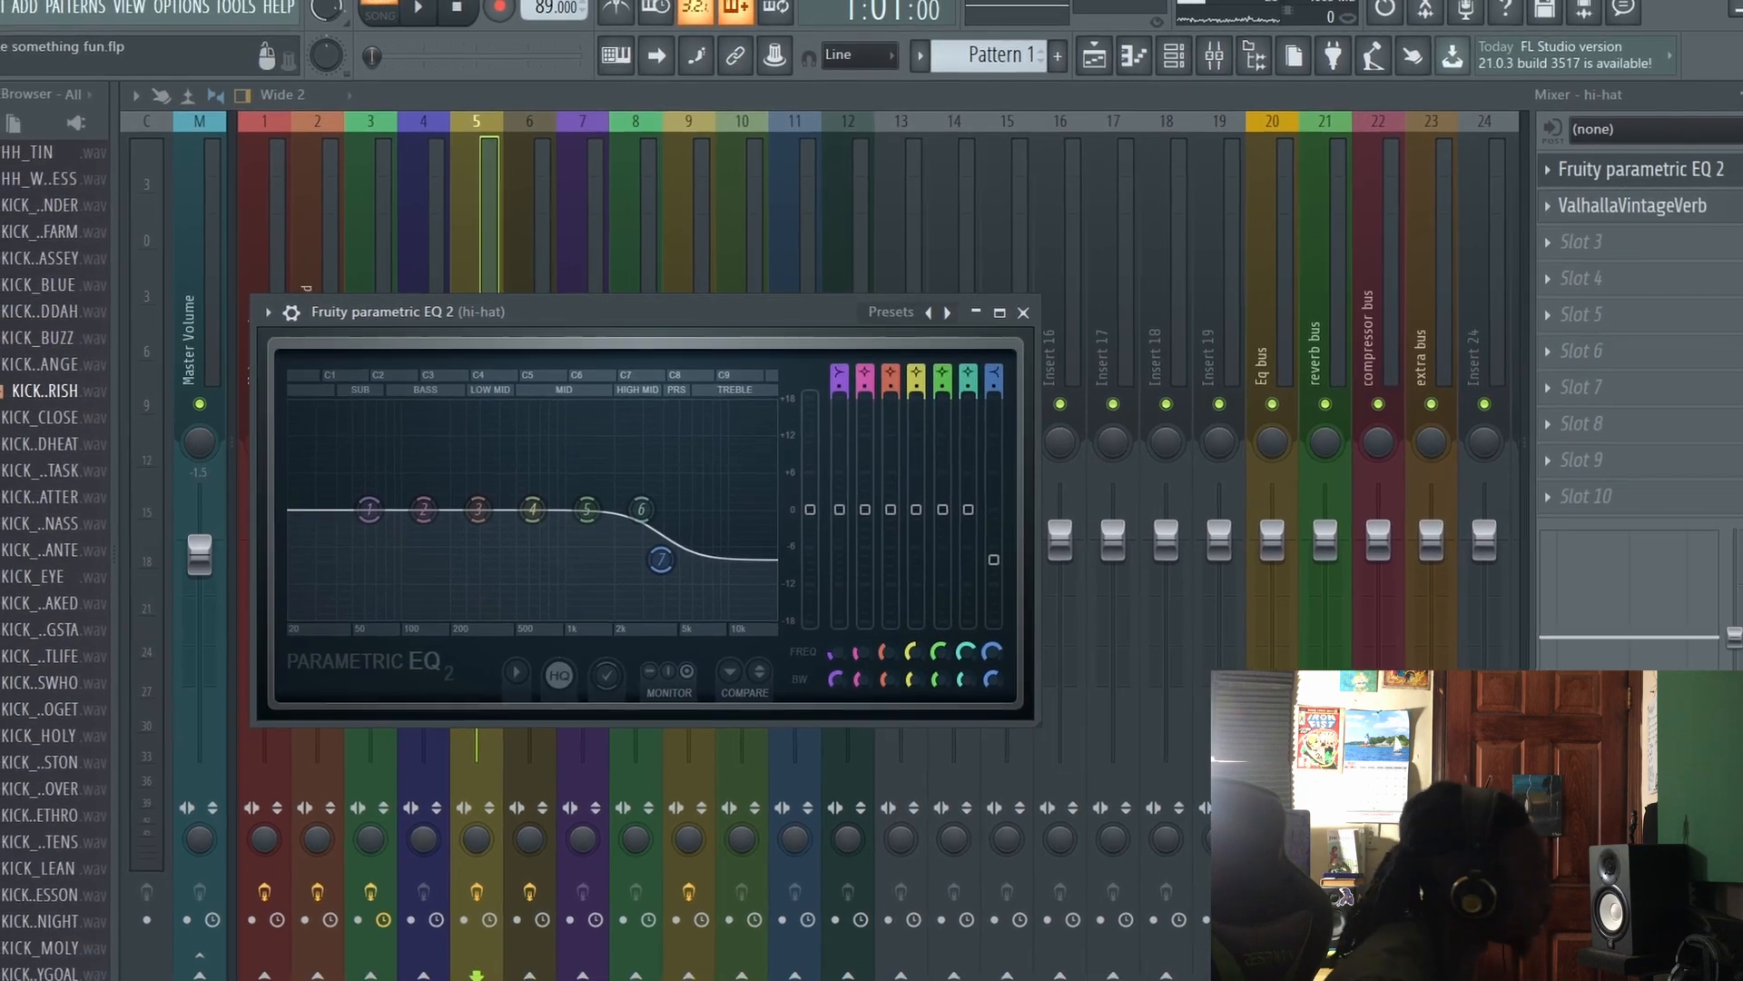
left_click(1023, 313)
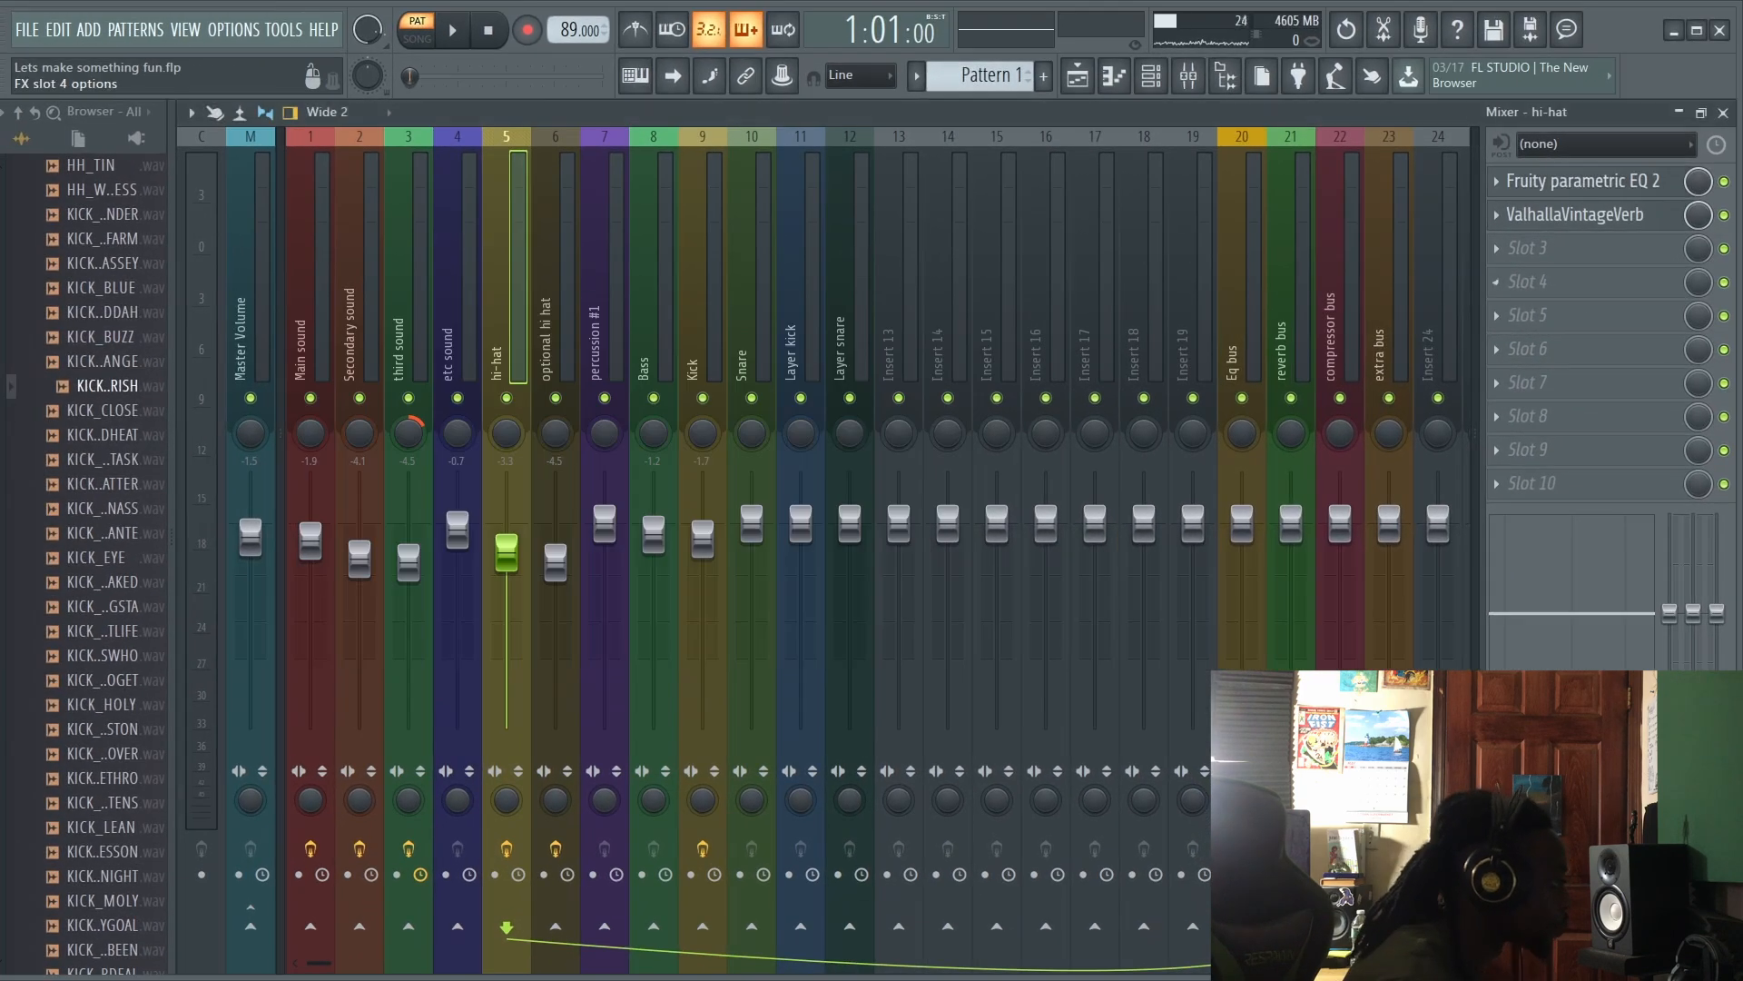
left_click(1577, 216)
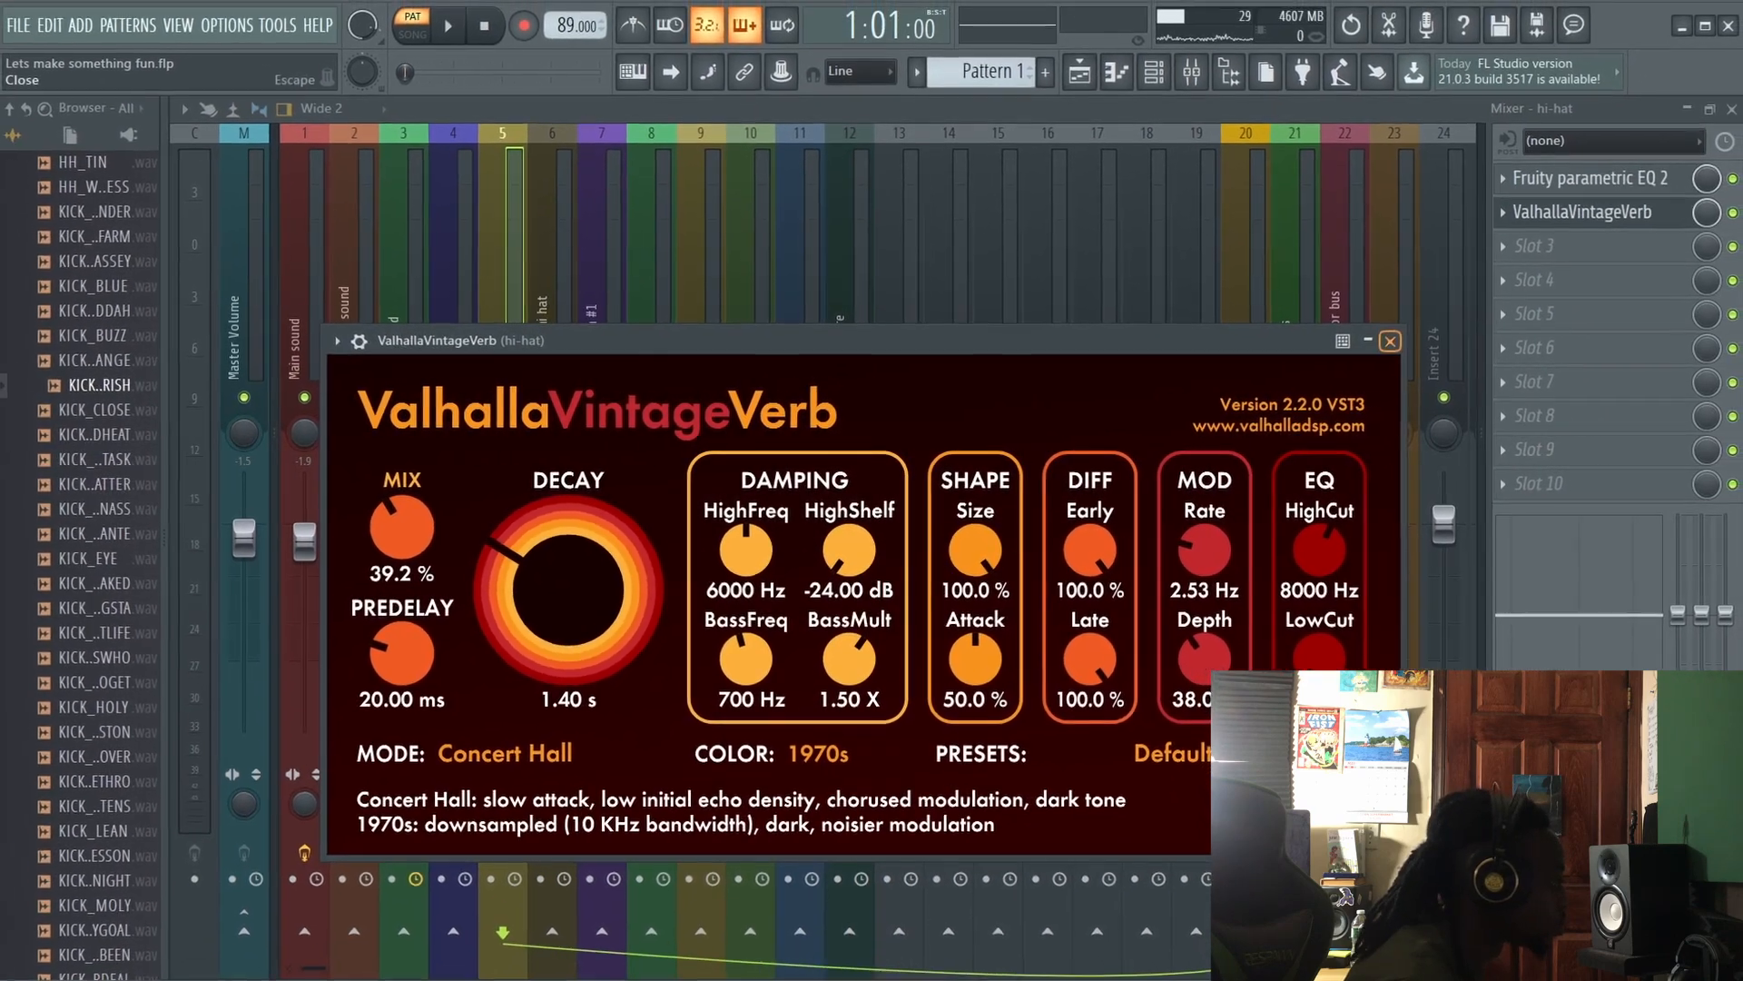
left_click(1424, 334)
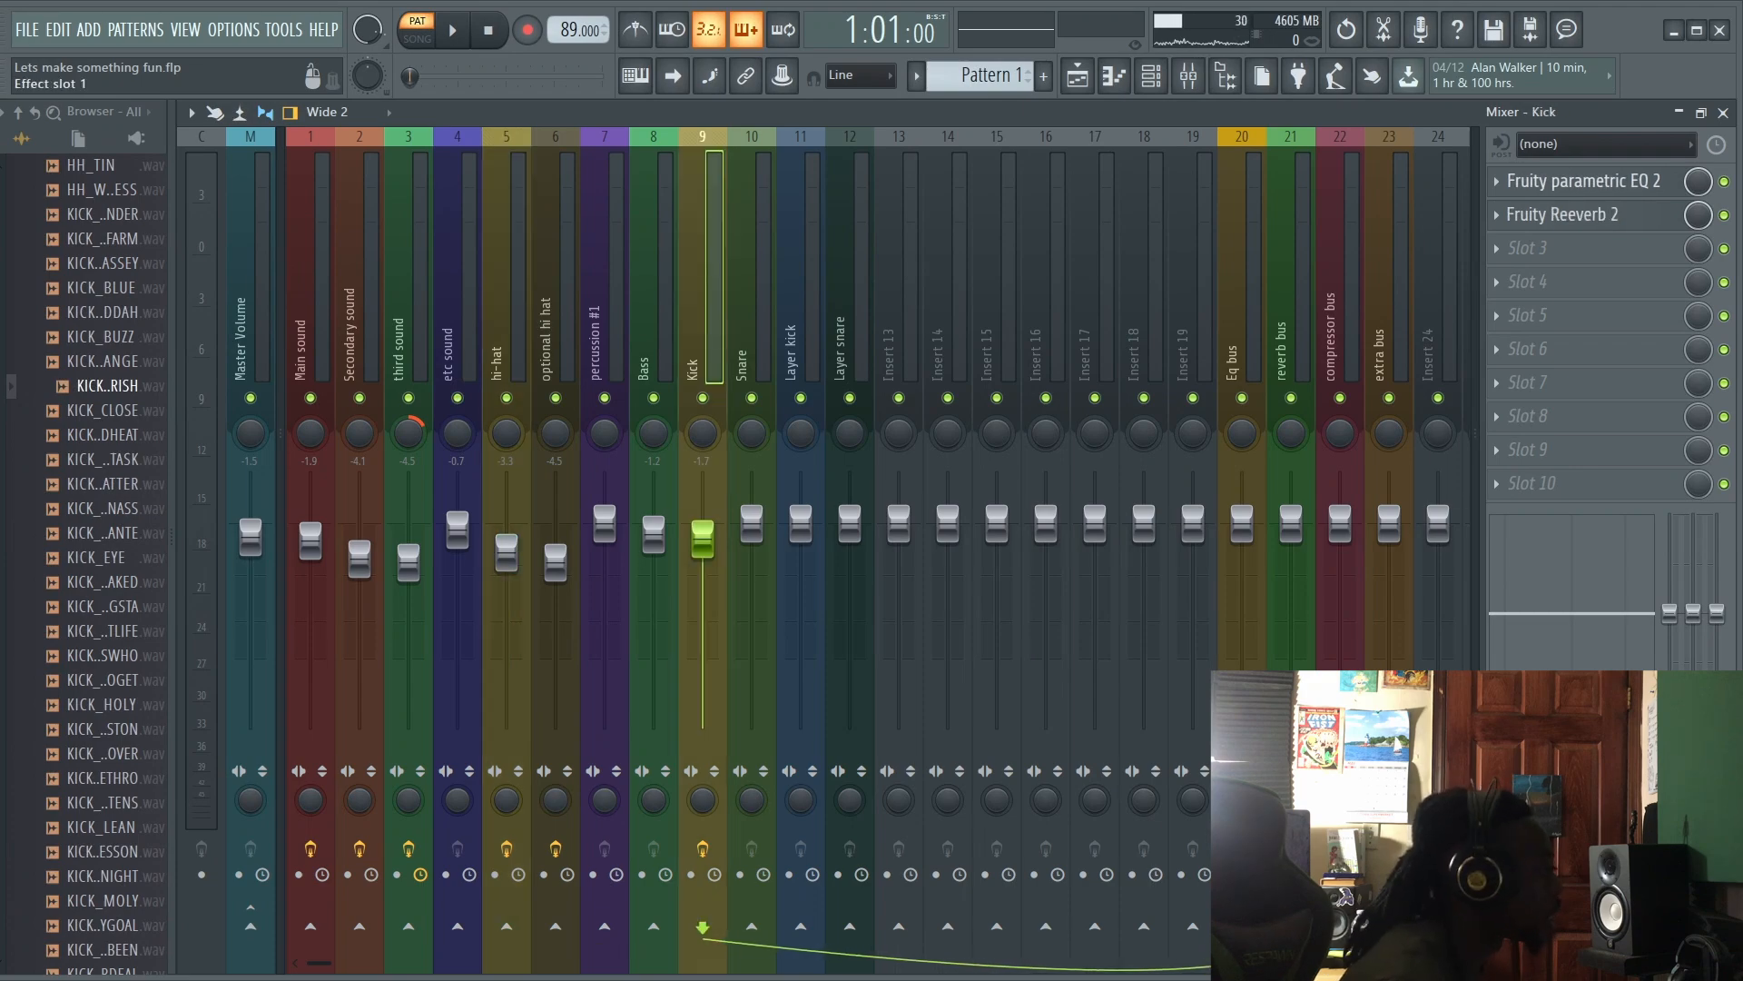
Step: Review the Fruity parametric EQ 2 and Fruity Reeverb 2 settings on the Kick mixer track
left_click(1584, 182)
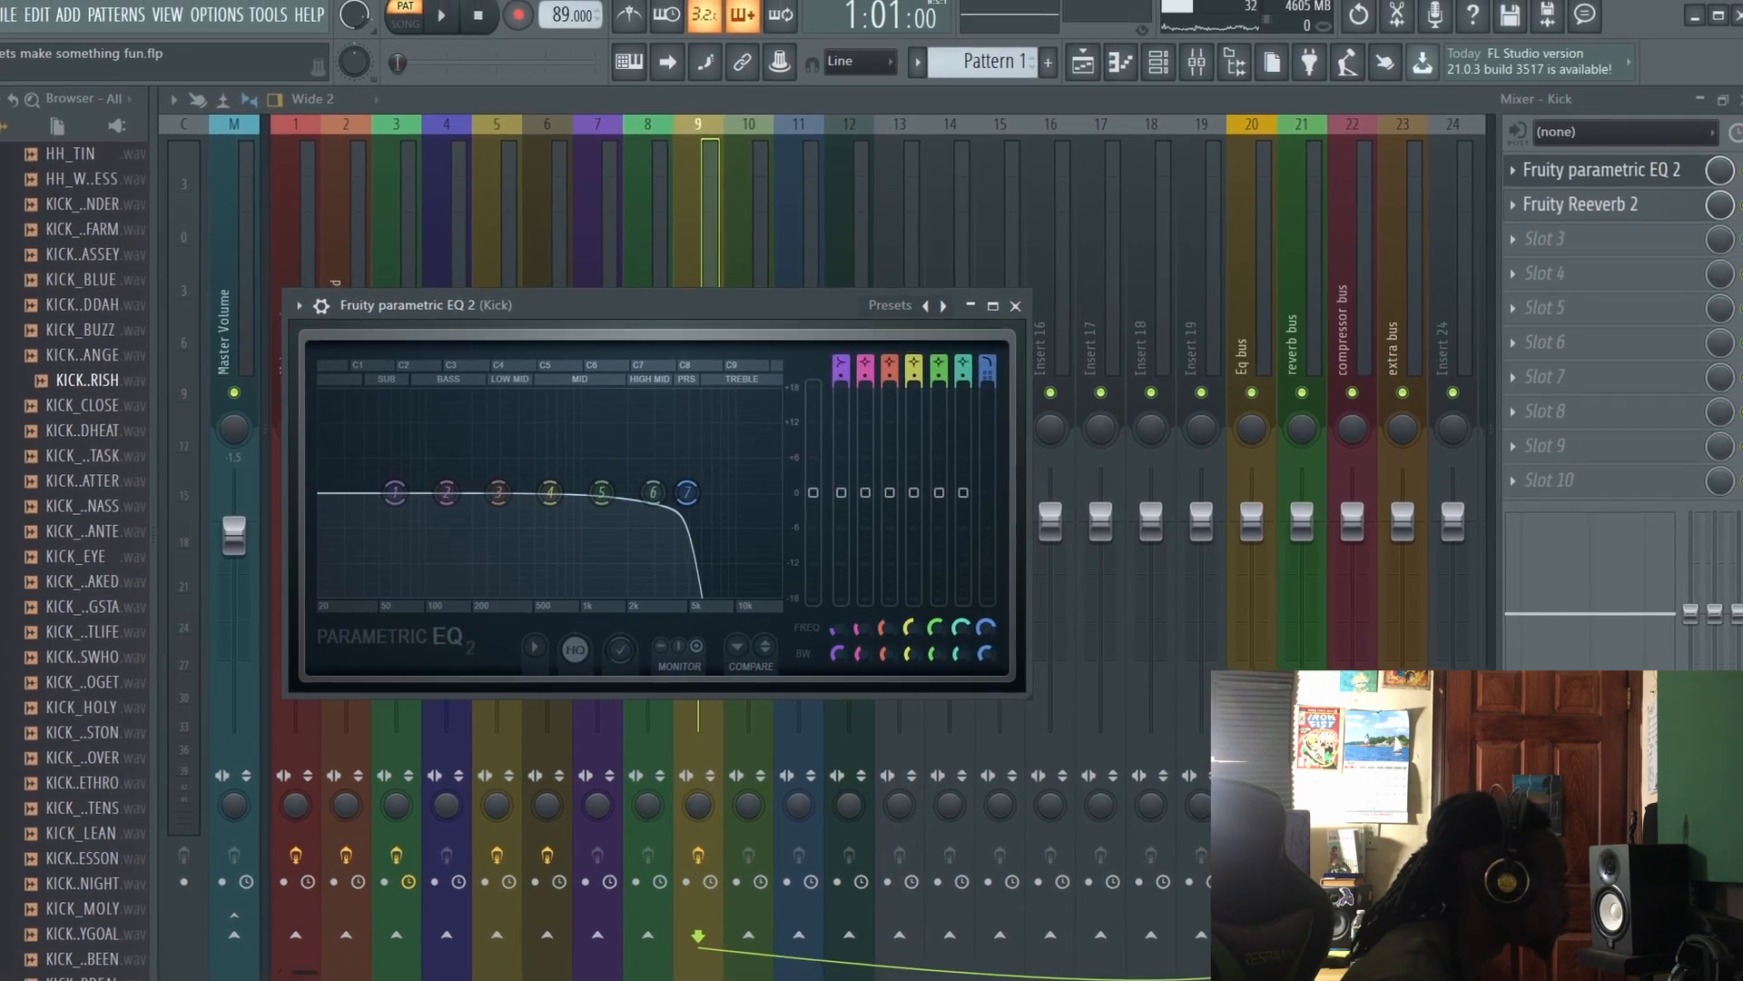
left_click(1022, 291)
left_click(1598, 184)
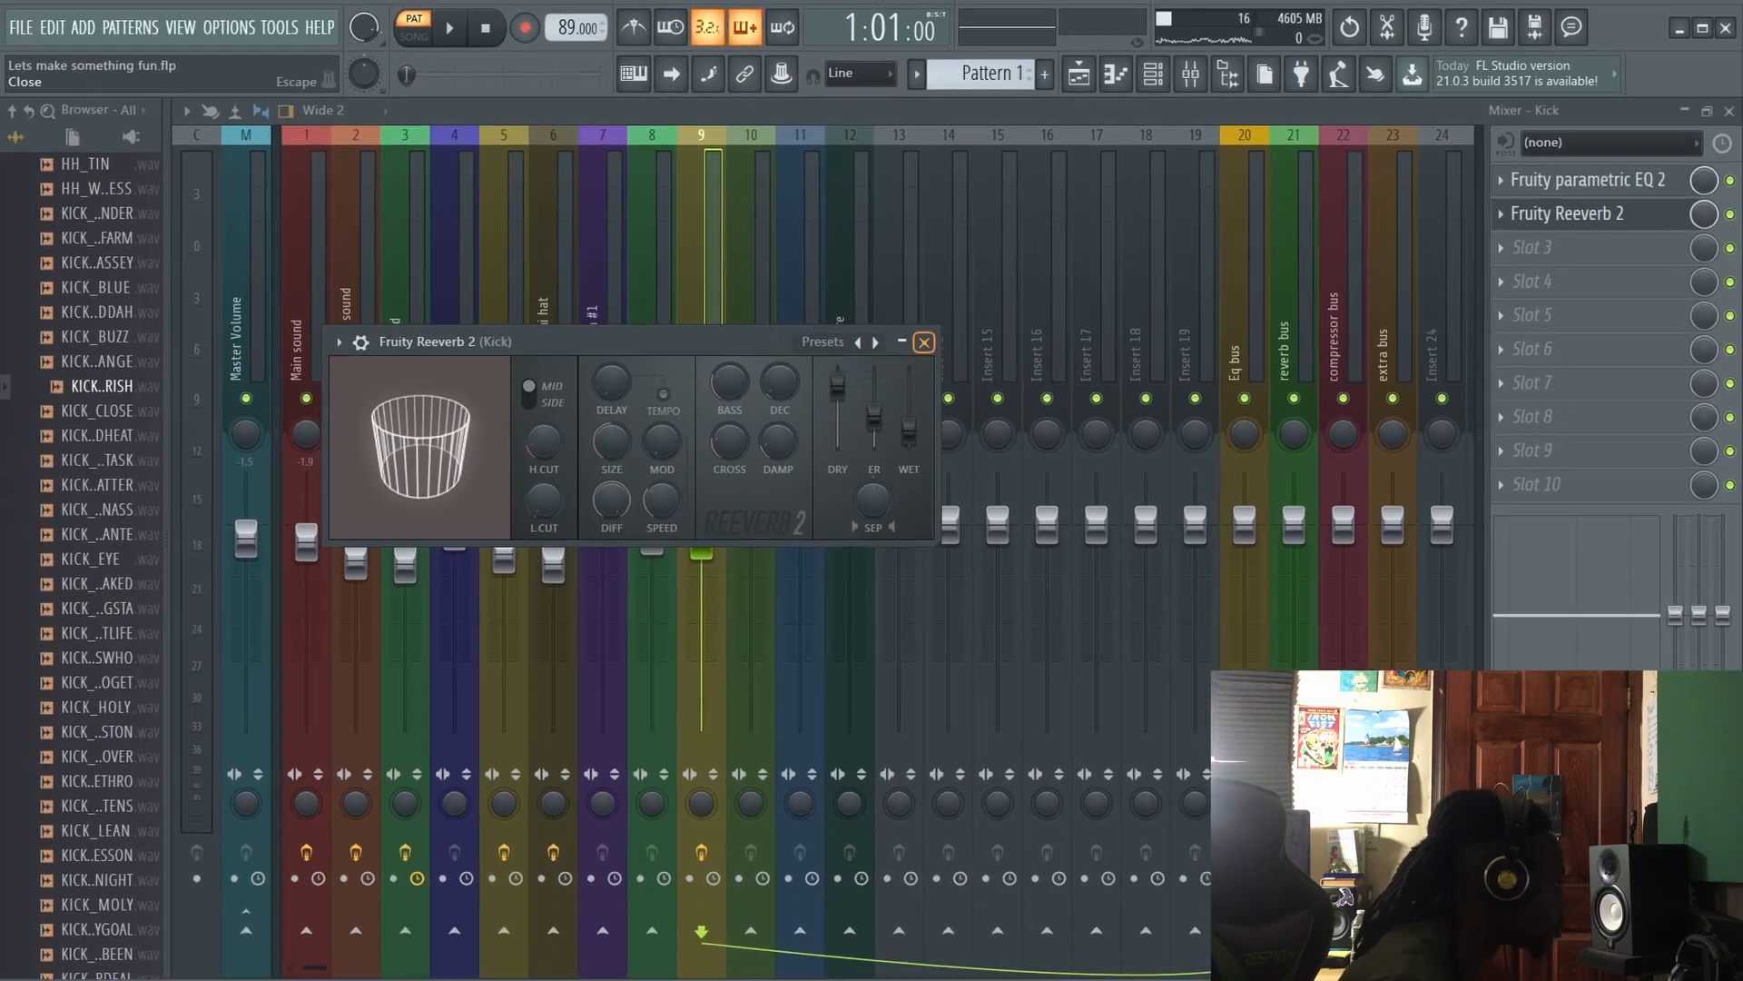
left_click(924, 343)
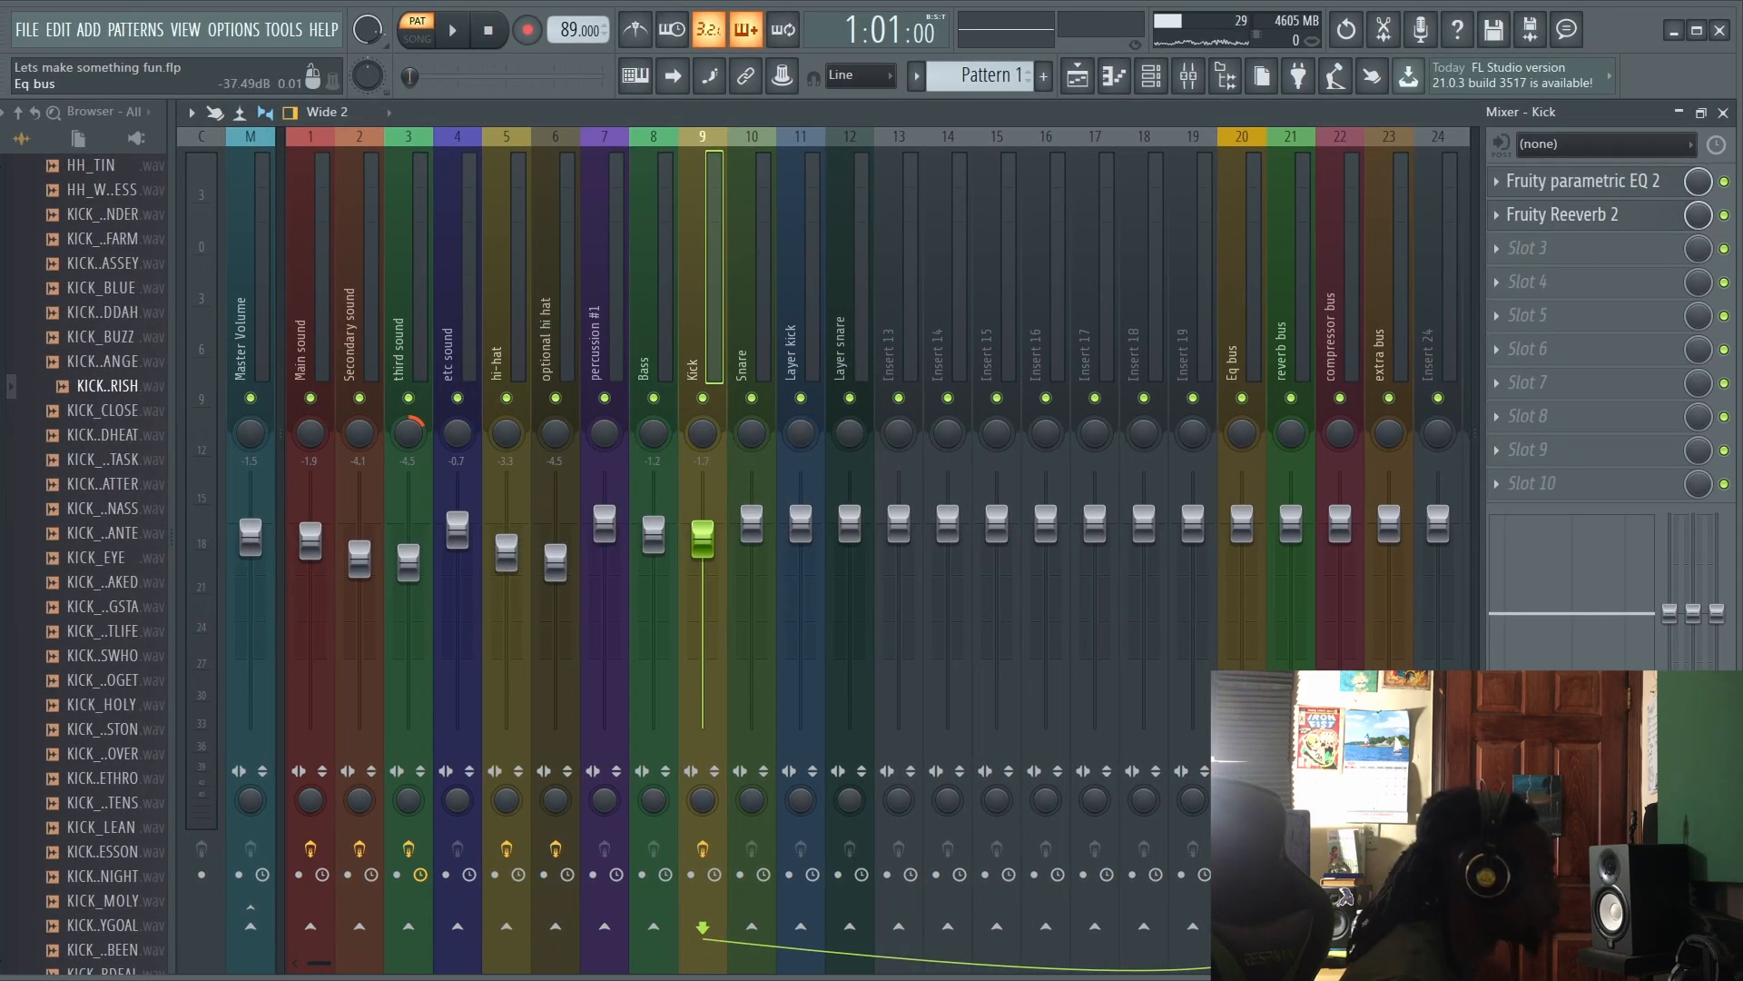
Step: Inspect the effect chains loaded on the reverb bus and Eq bus mixer tracks
left_click(1286, 309)
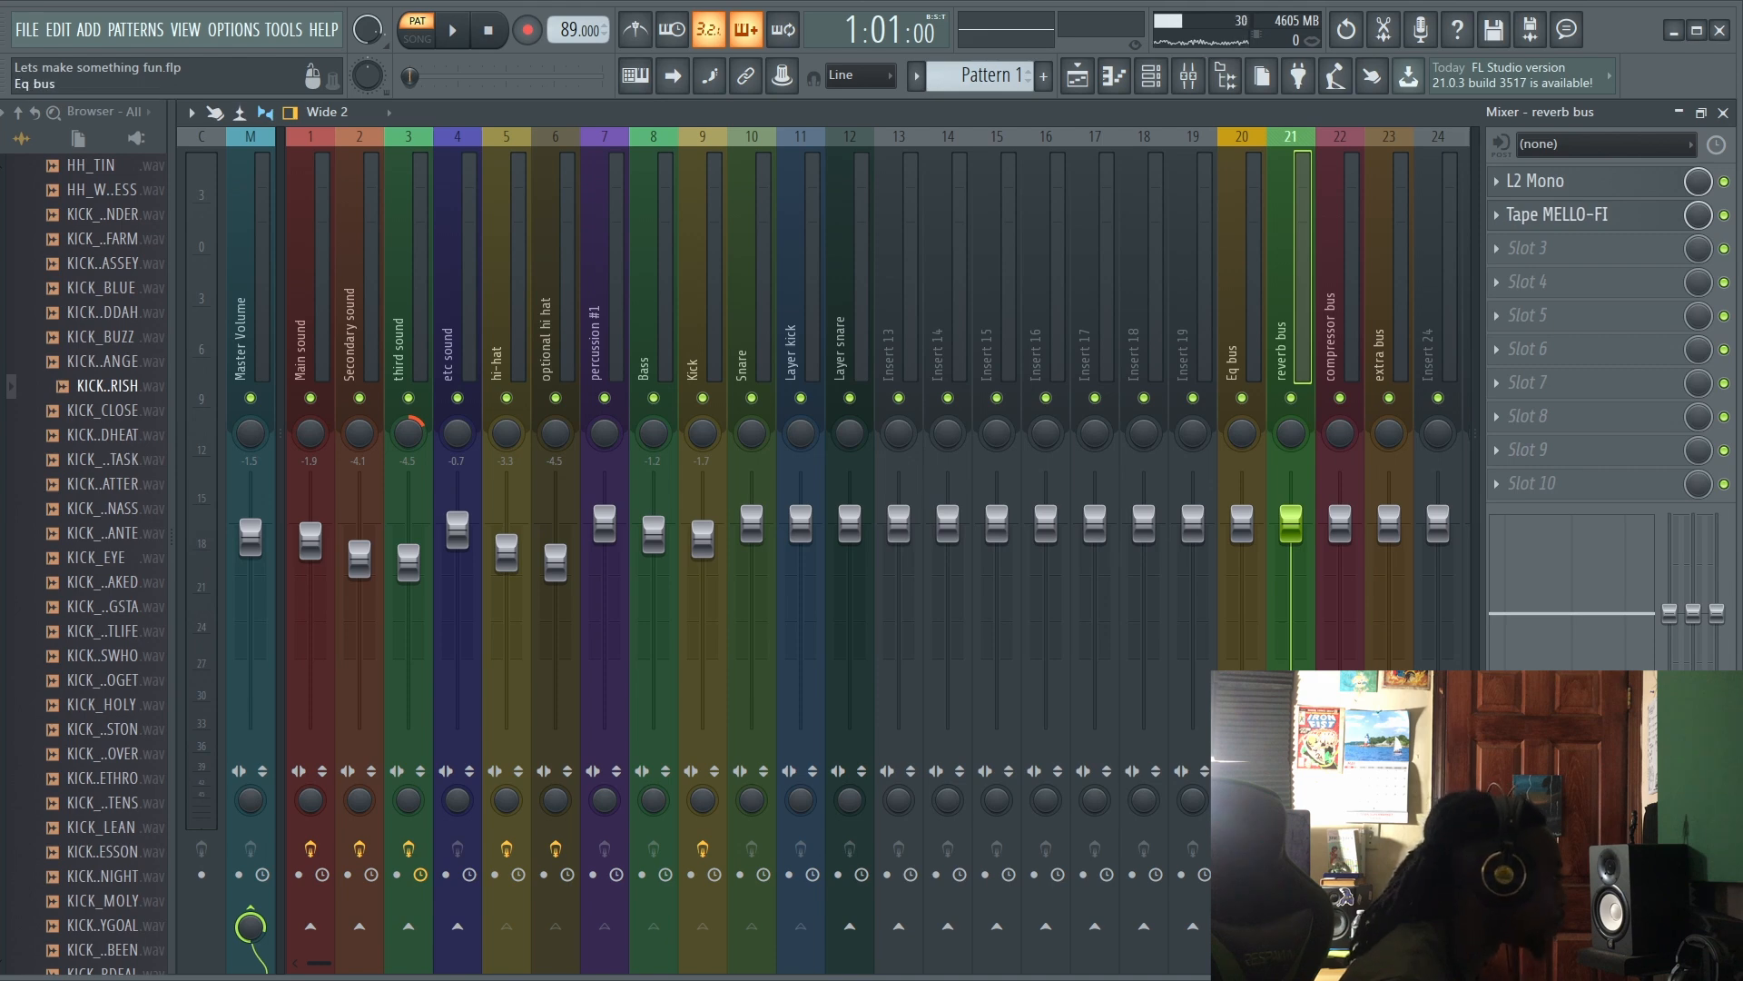
left_click(1239, 309)
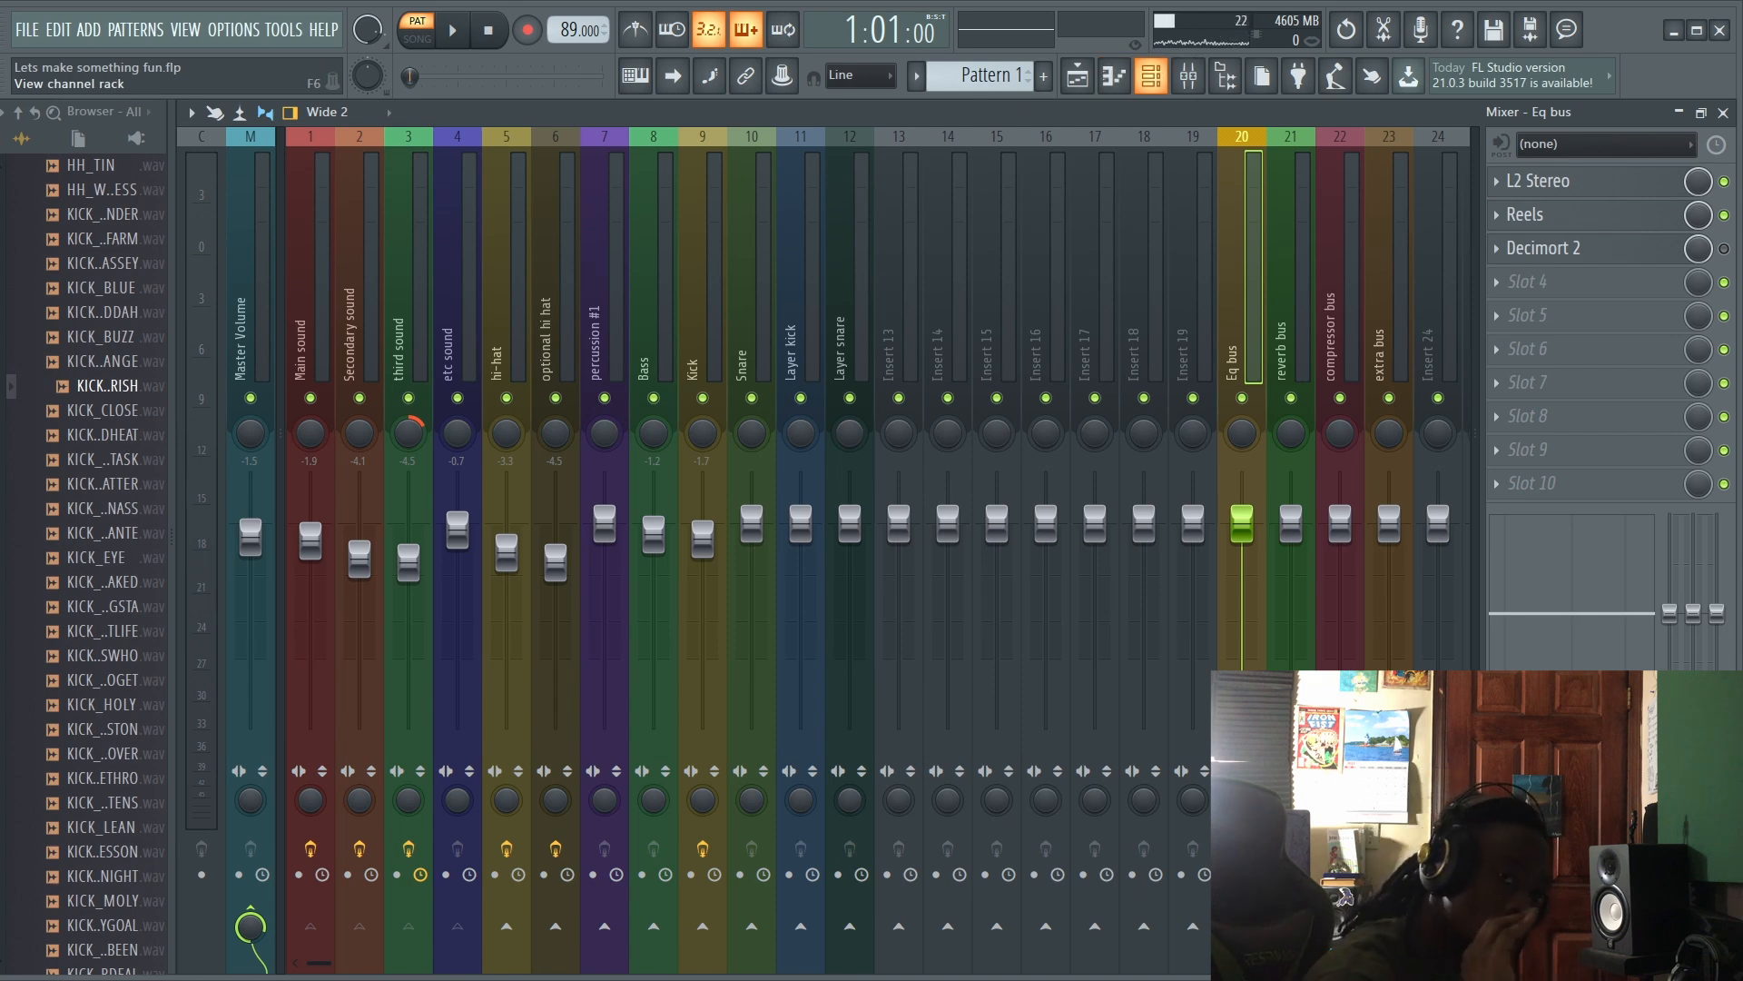
Step: Fill the BEAT_BATTER_FTC_hihat_paistey channel every 2 steps and lower the velocity of alternate hits by varying amounts in the piano roll
left_click(1151, 76)
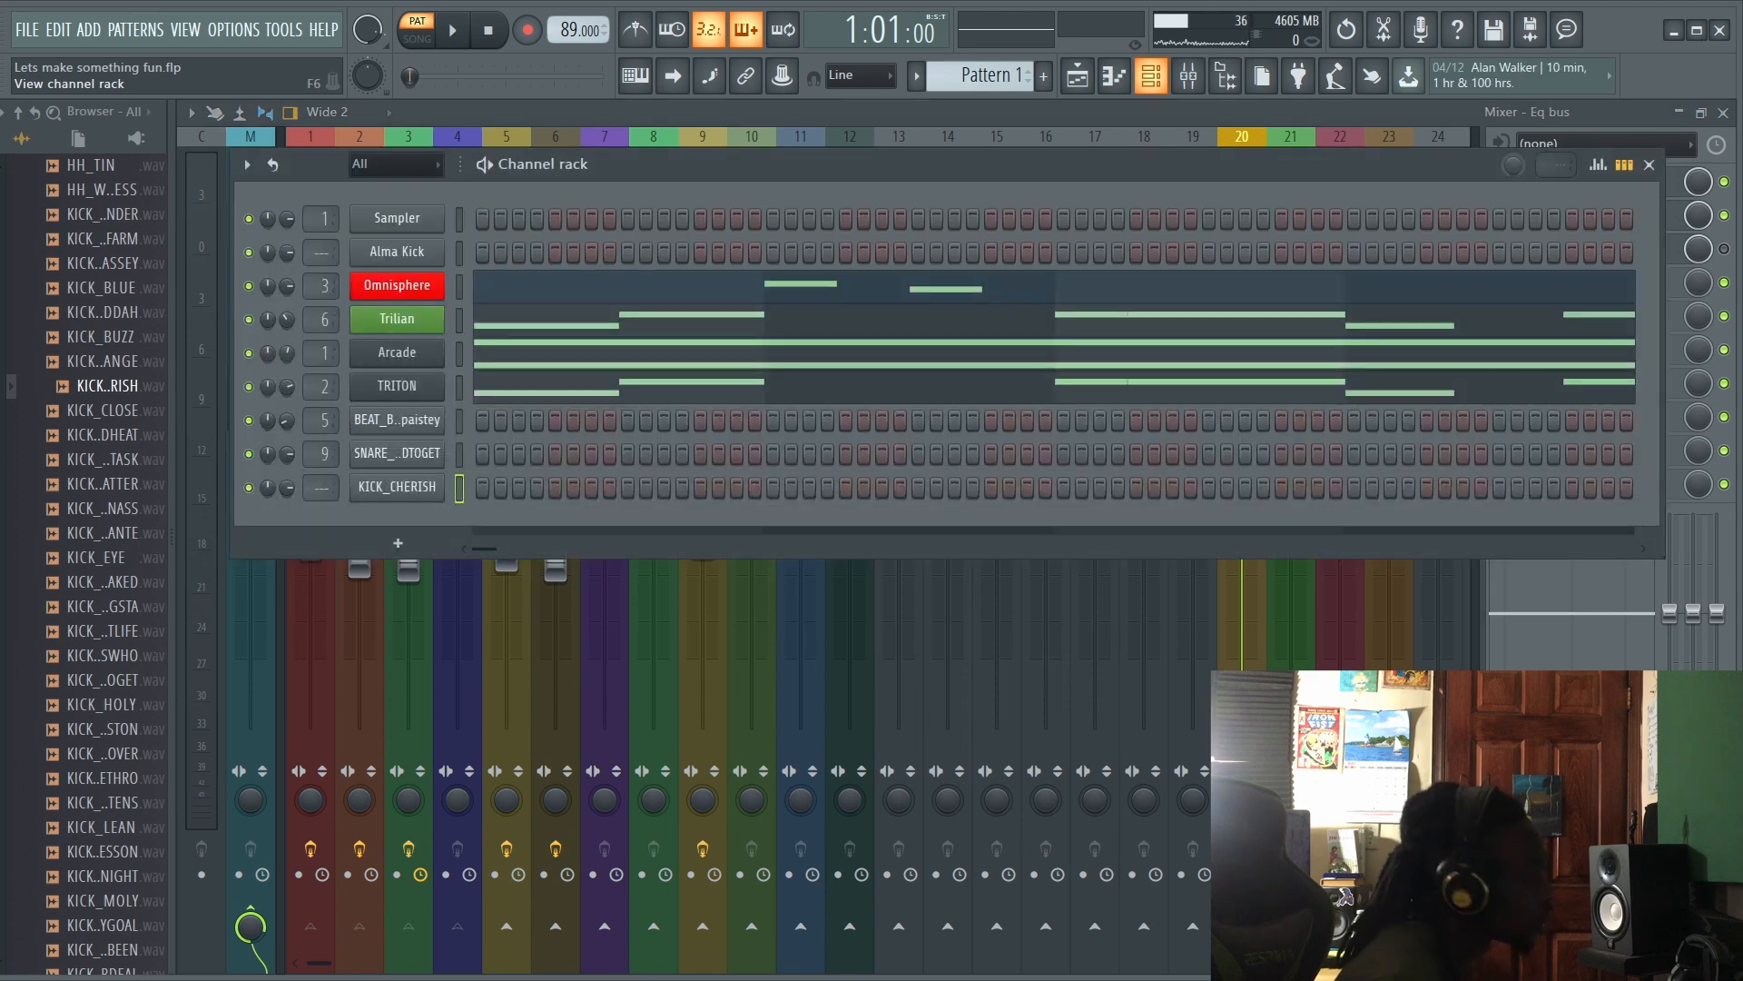
right_click(422, 419)
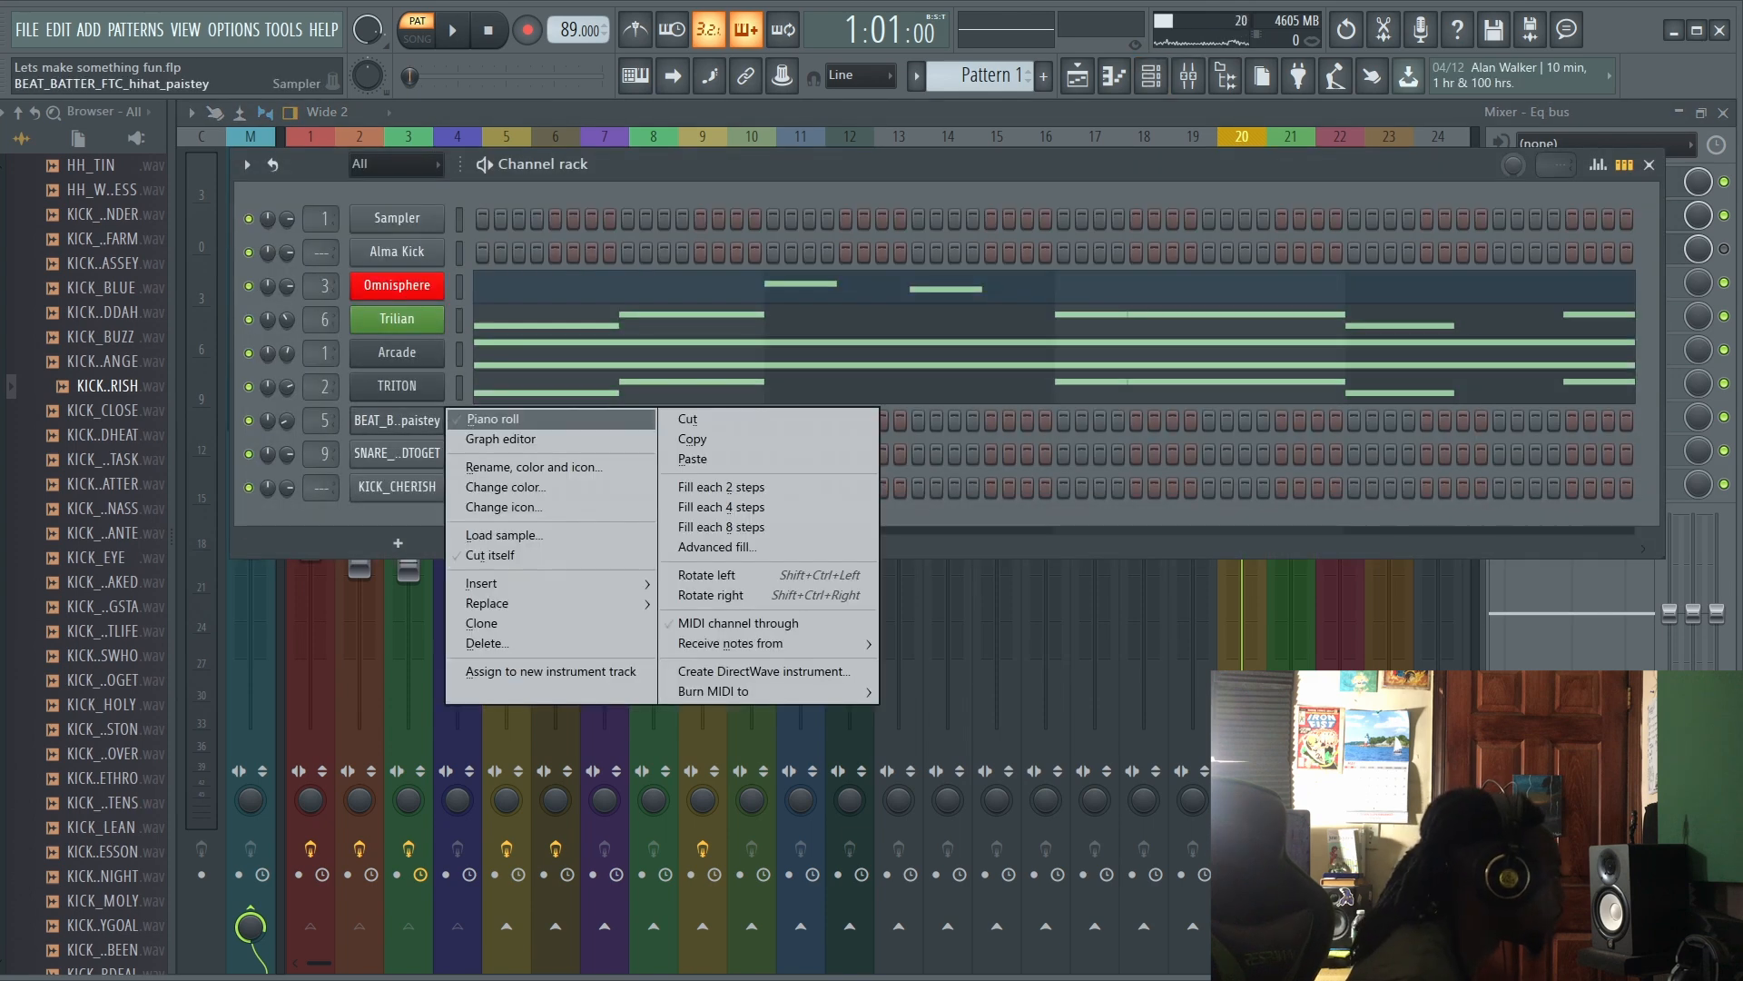
left_click(722, 486)
right_click(354, 413)
left_click(382, 421)
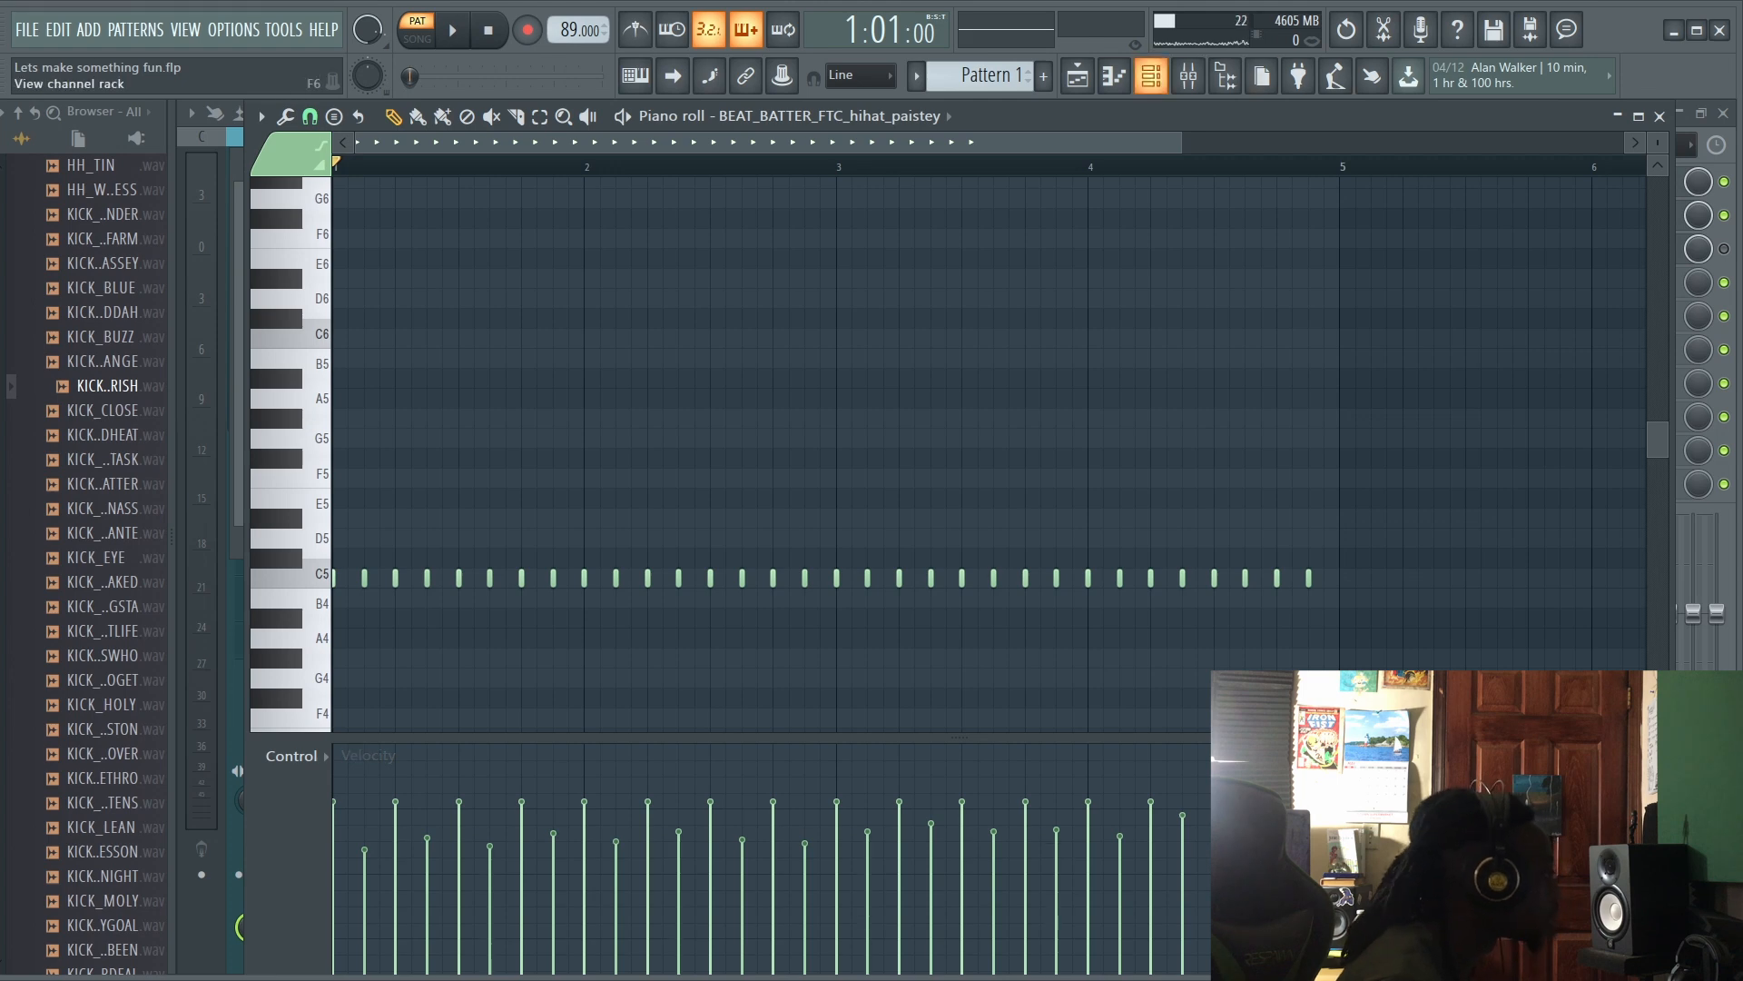
Step: Place SNARE_HARDTOGET hits every eight steps starting on step 5 and open them in the piano roll
left_click(1151, 75)
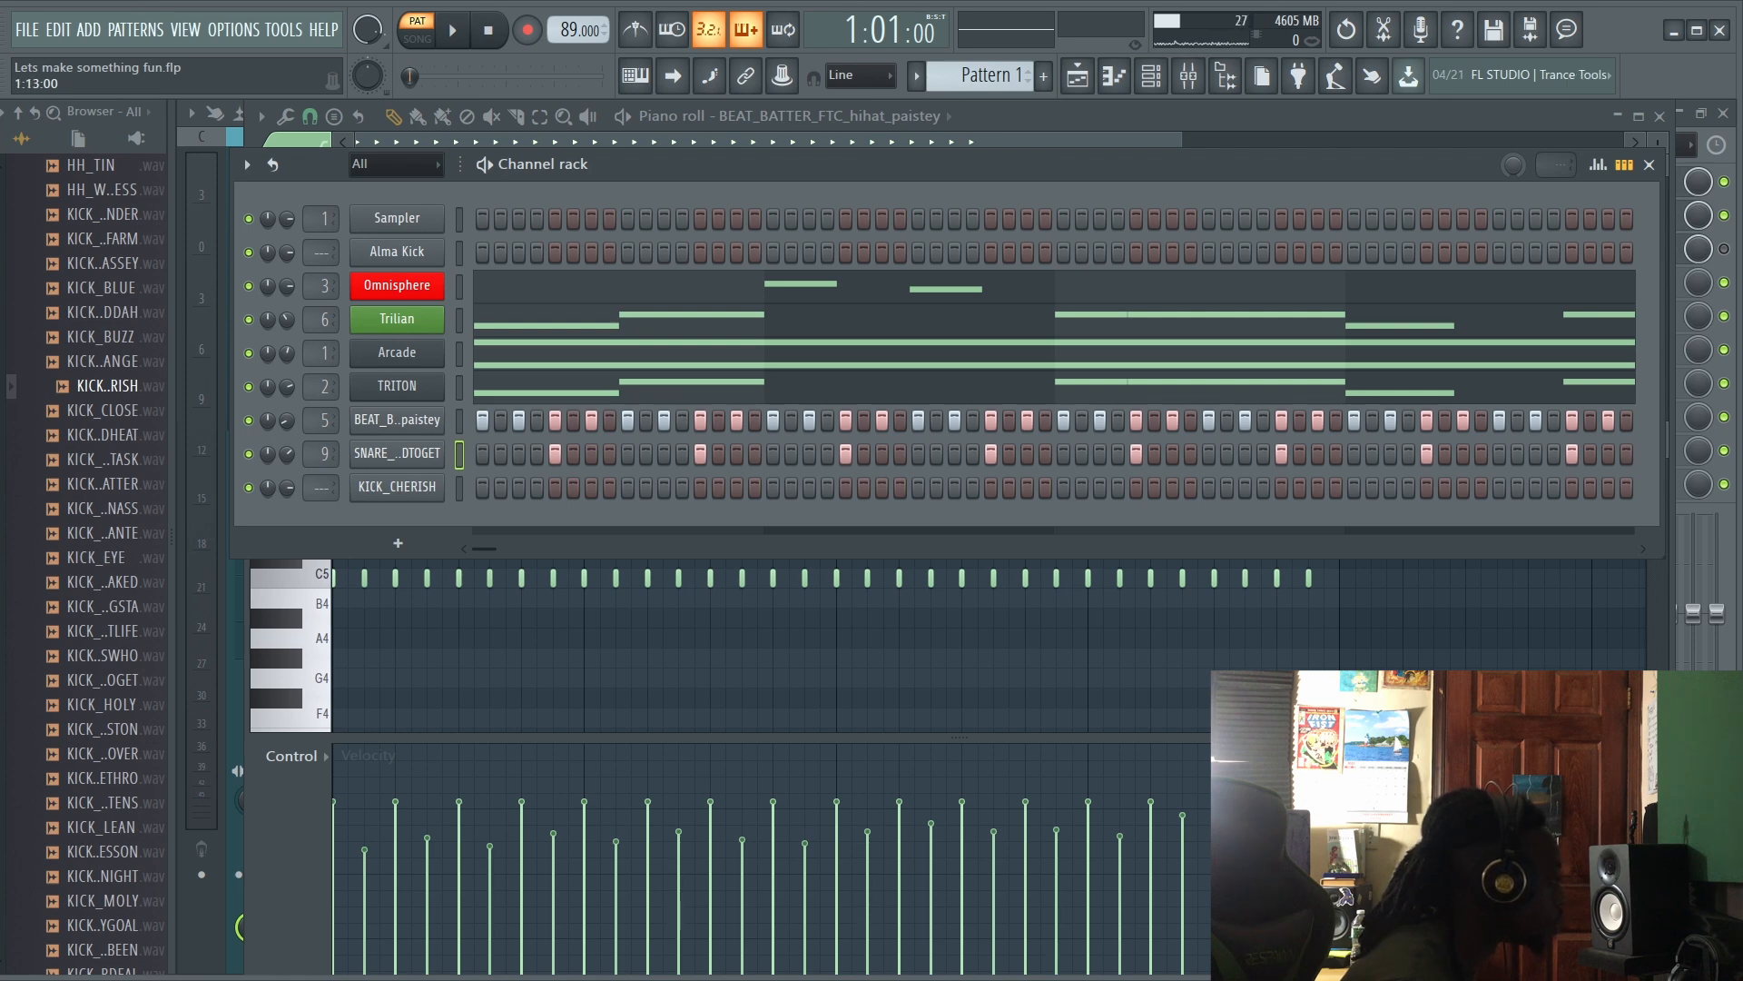
right_click(391, 454)
left_click(487, 454)
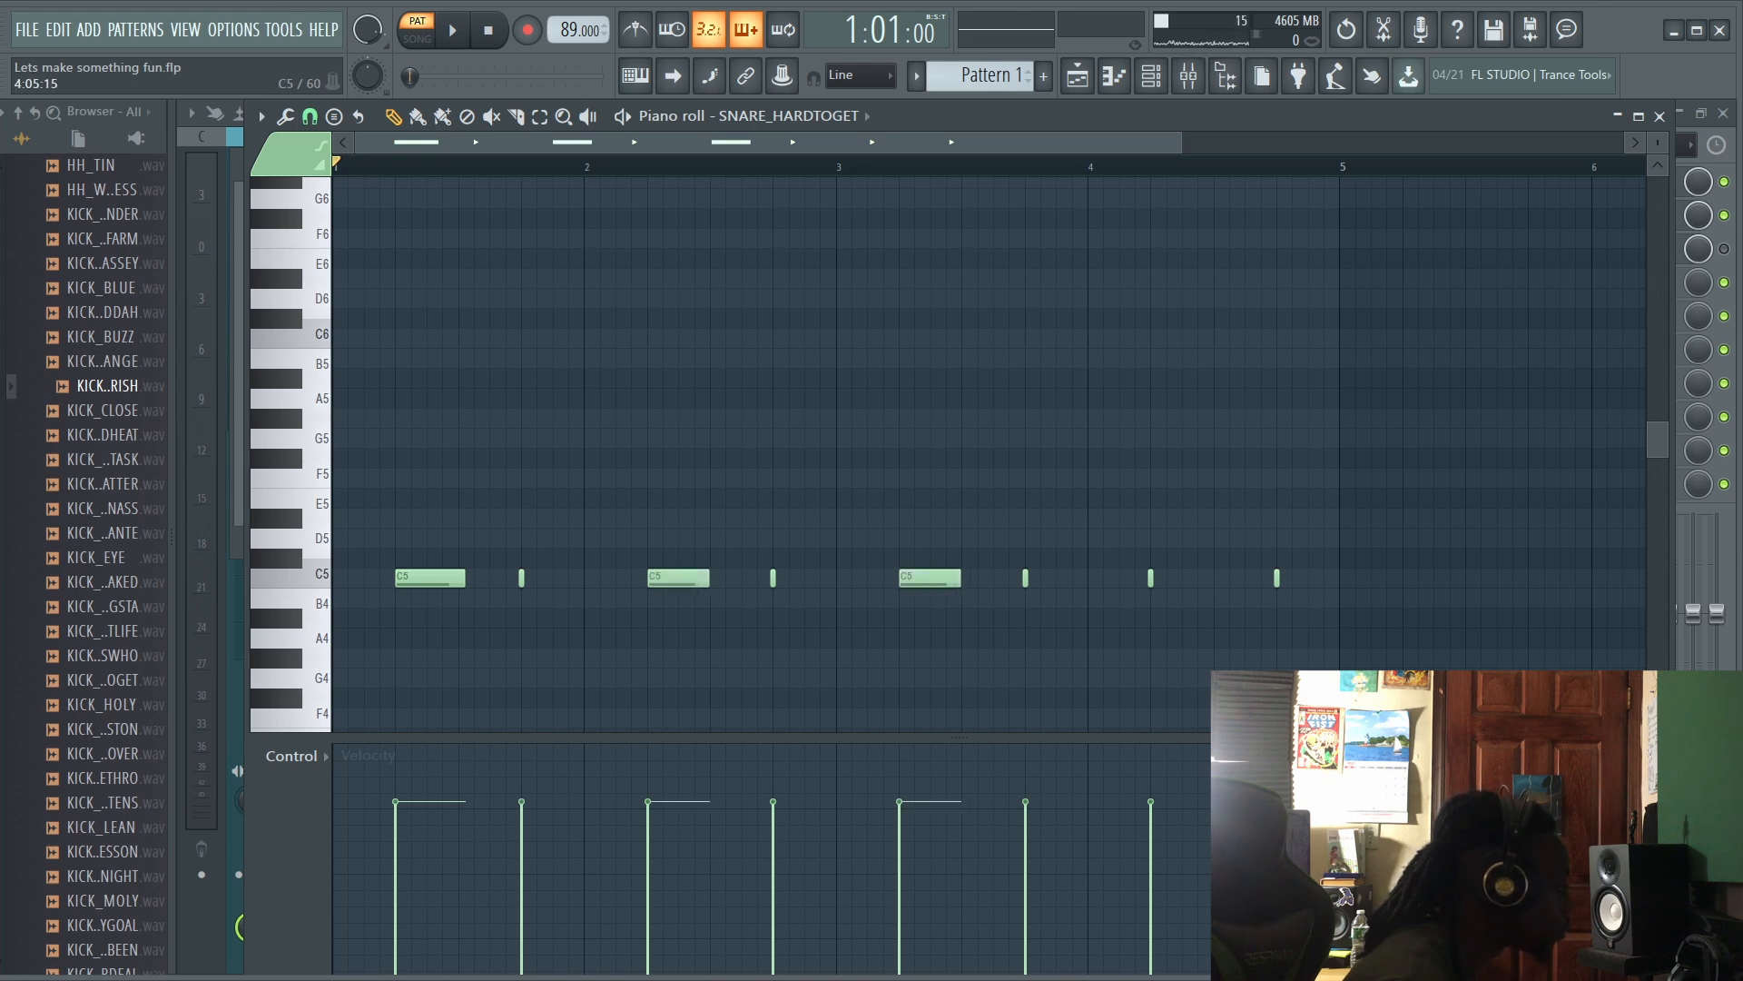
Step: Lengthen the first snare note of each bar to about four steps and nudge the long notes slightly off the grid
left_click(1162, 579)
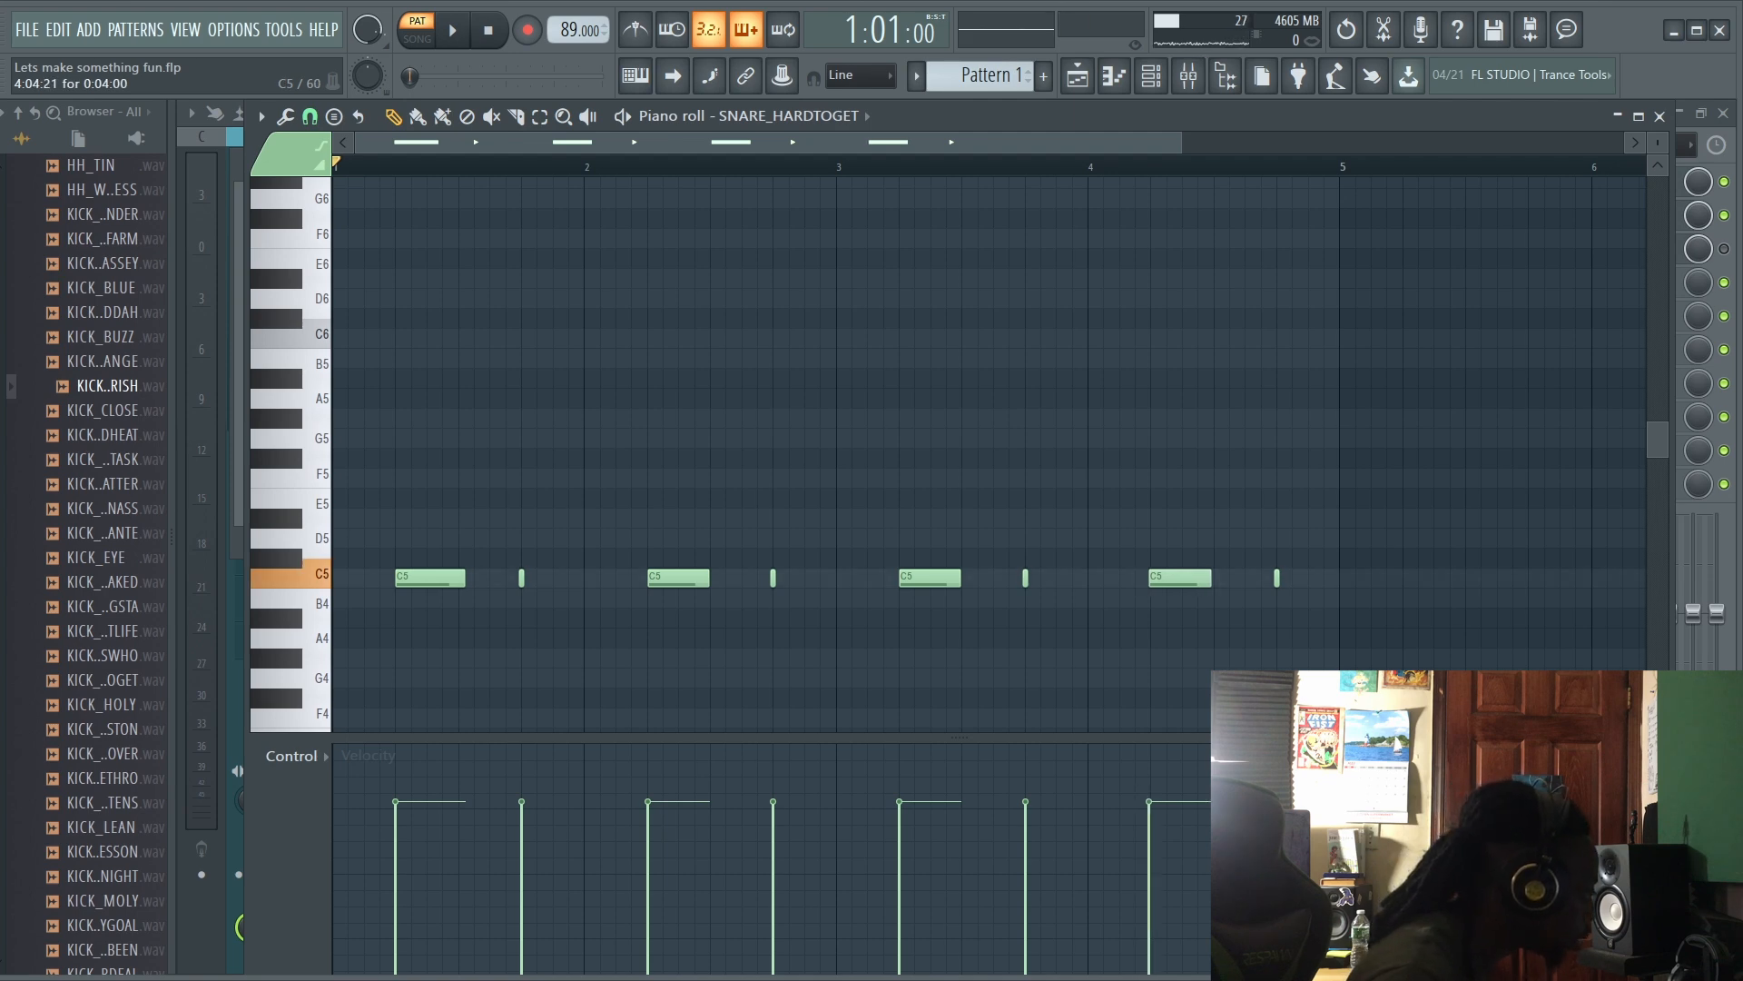
left_click_drag(1164, 578, 1162, 579)
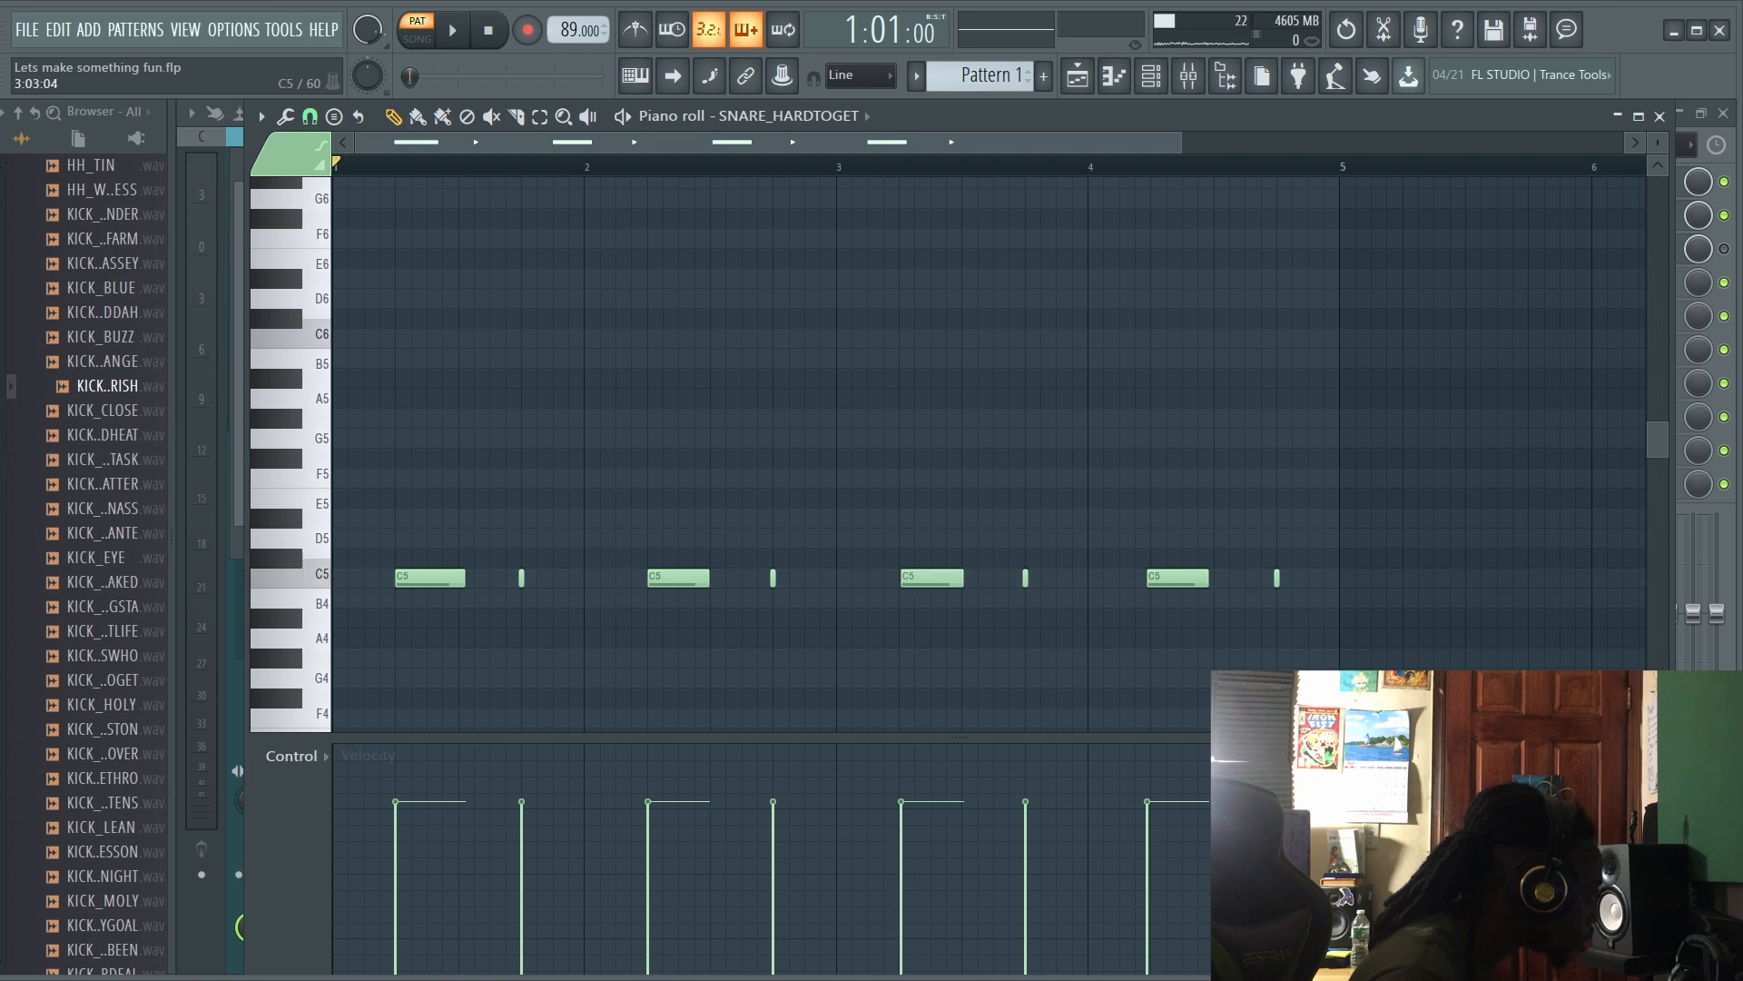
left_click_drag(1180, 143, 919, 142)
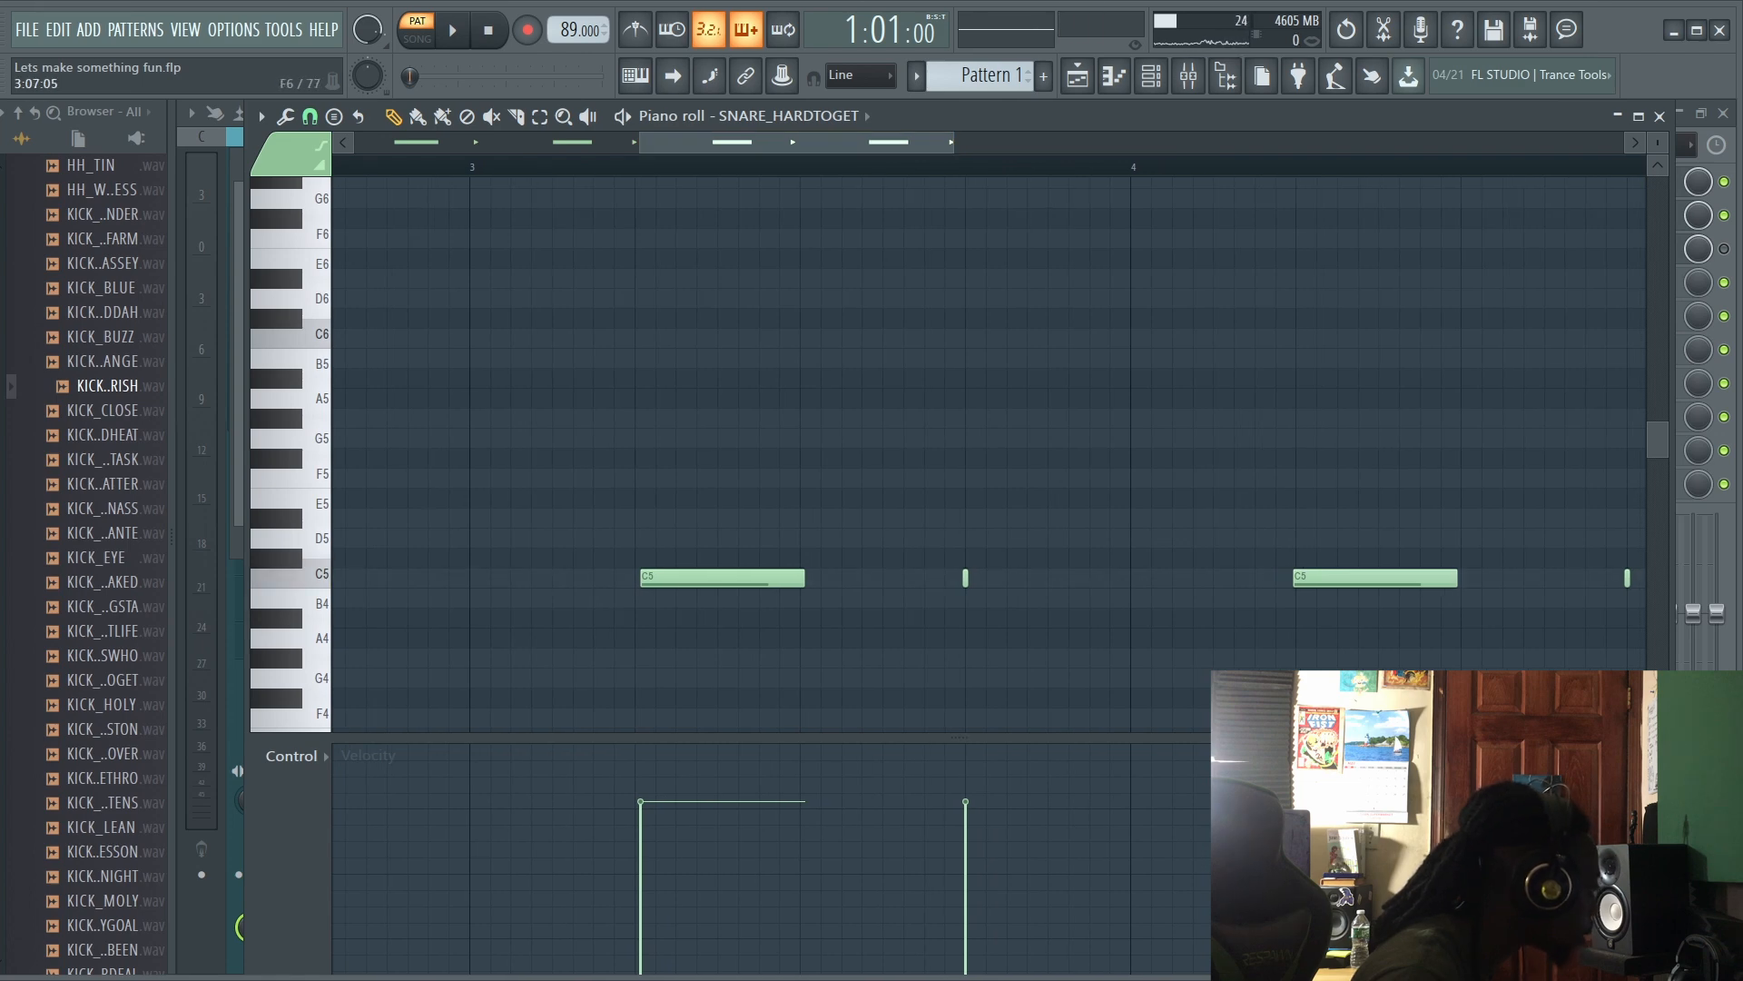
left_click_drag(709, 143, 520, 143)
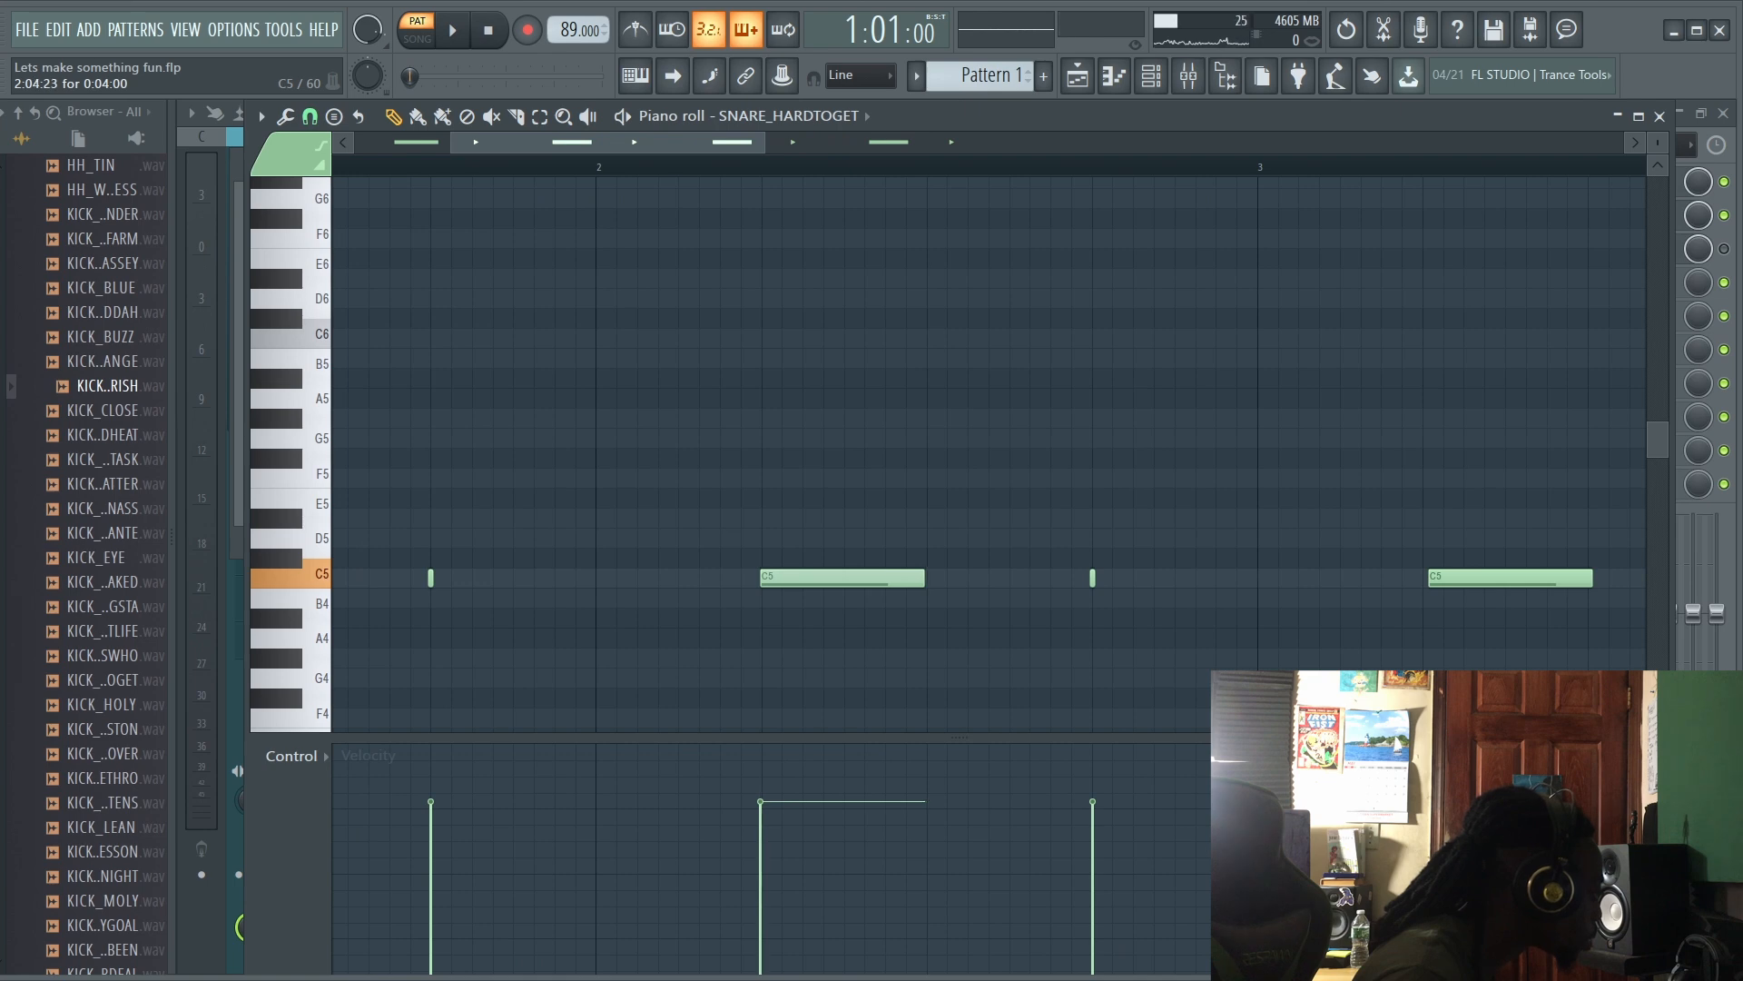
left_click_drag(667, 142, 572, 143)
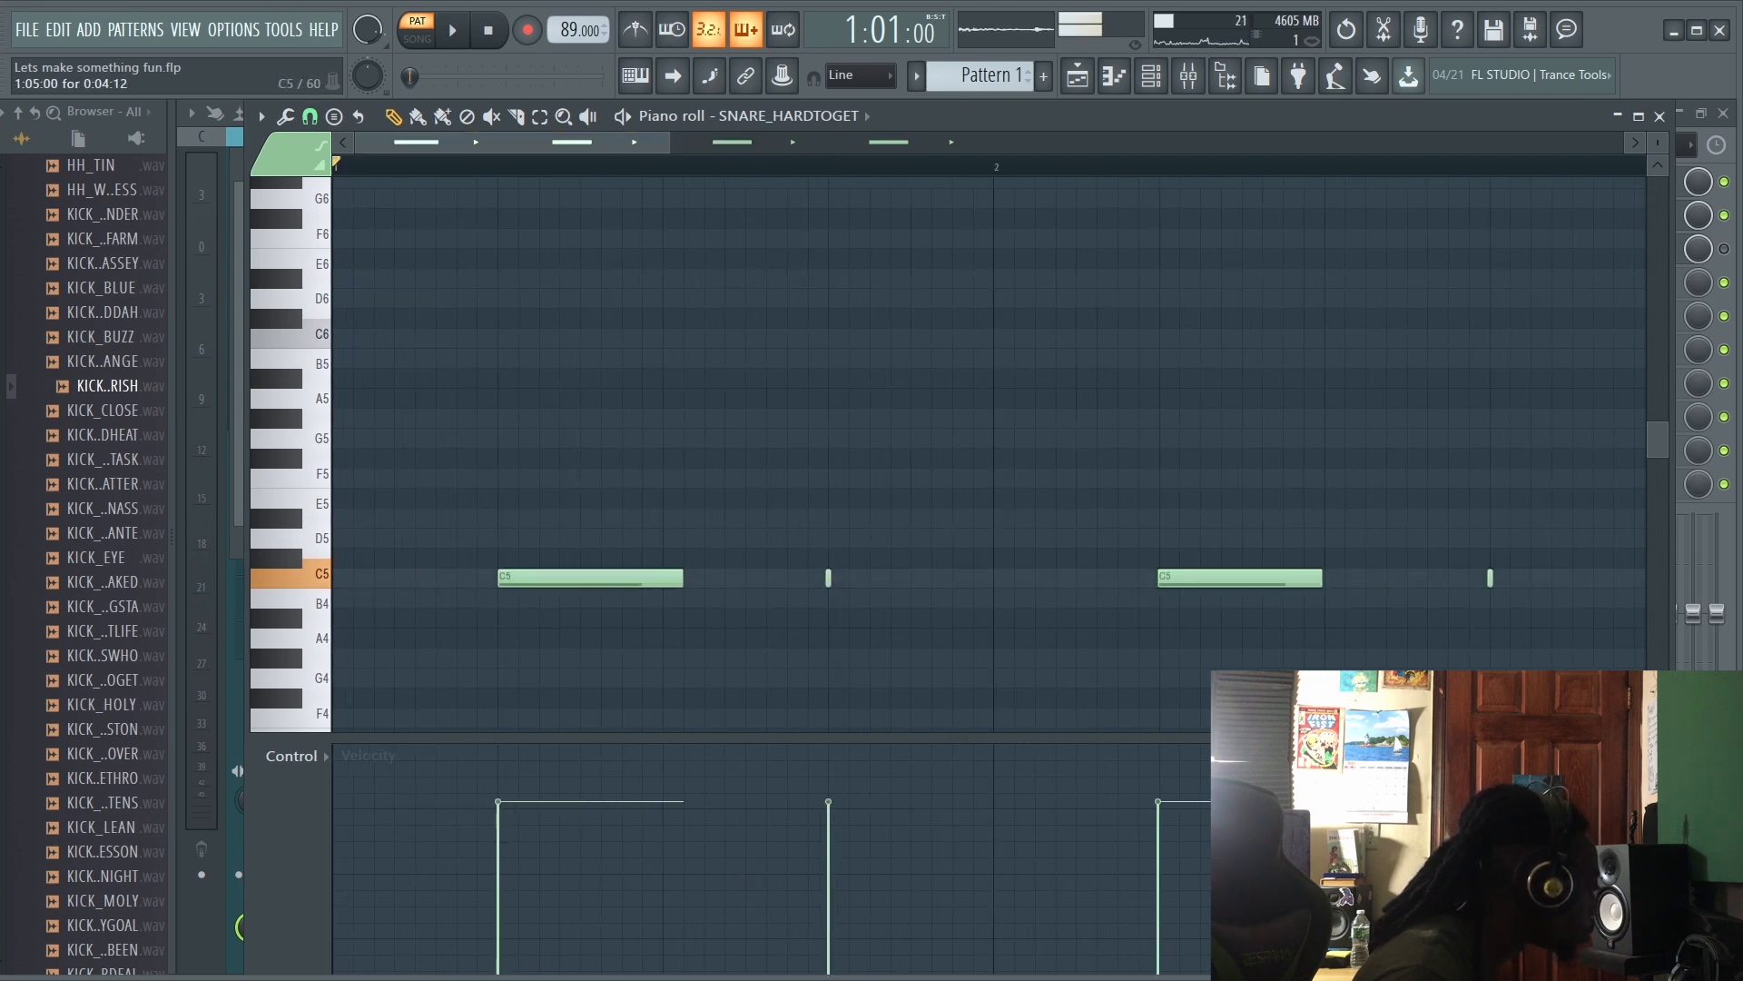
Step: Program KICK_CHERISH hits on steps 1, 3, 12, 17, 28, 33, 35, 43, 49 and 59 while auditioning the pattern
left_click(1152, 76)
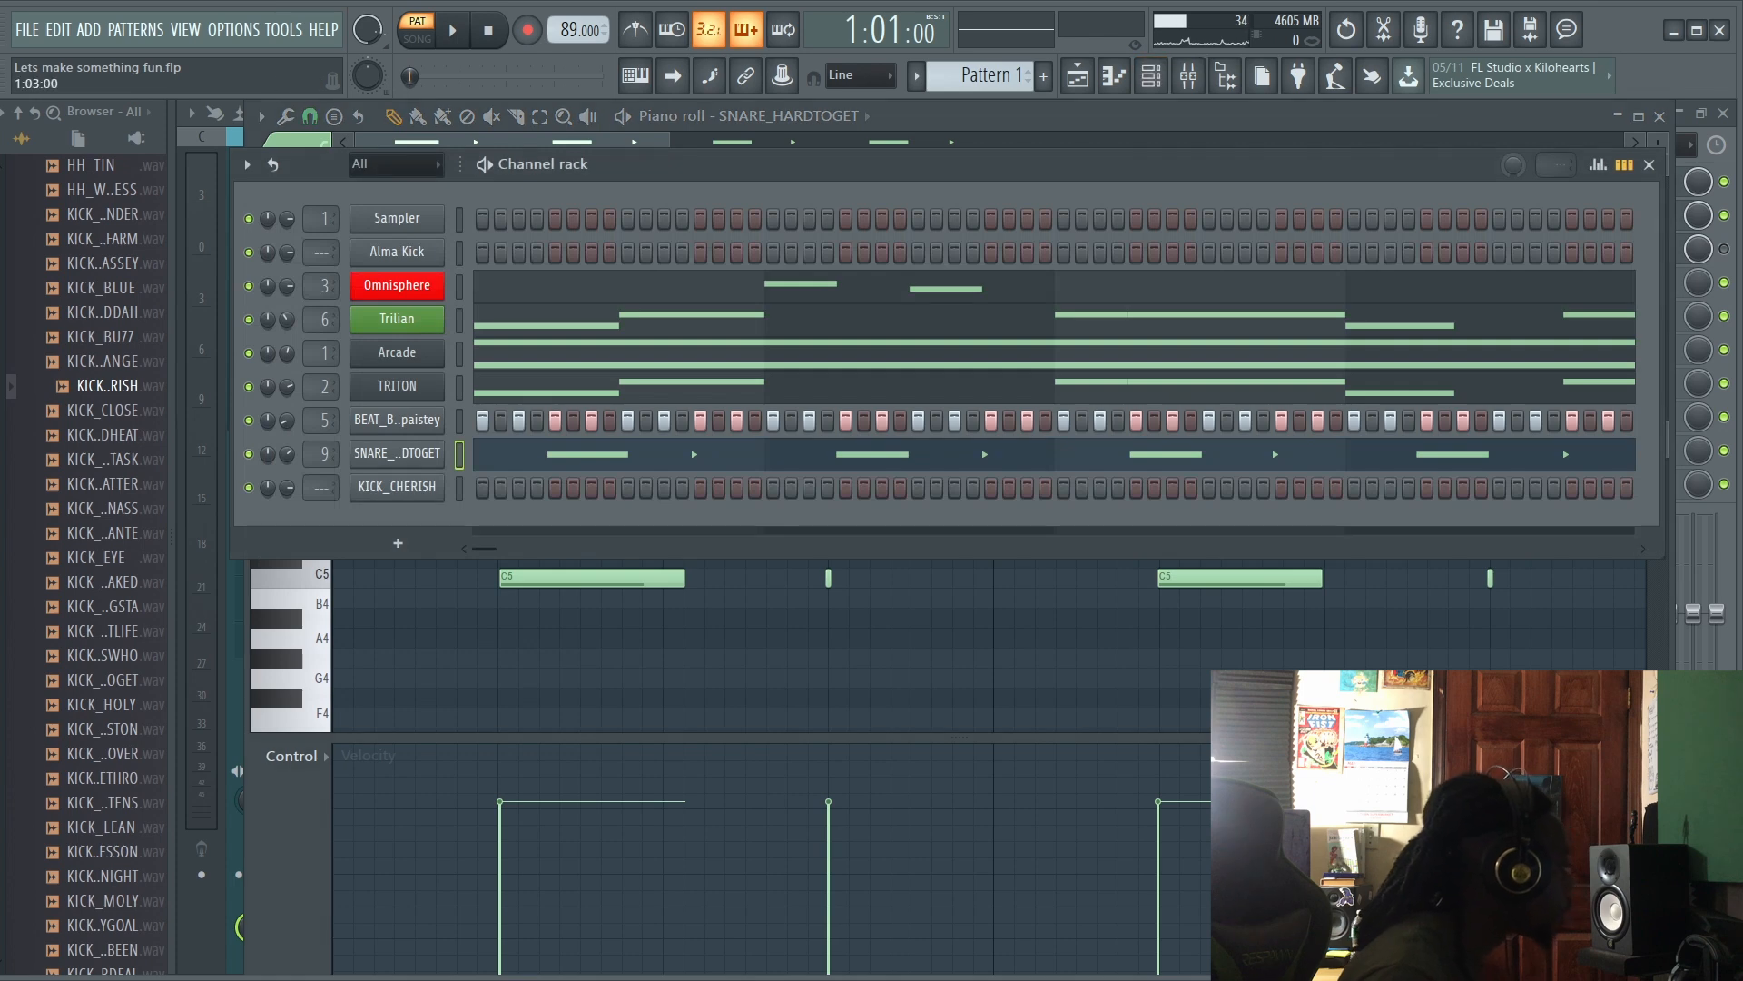
key("space")
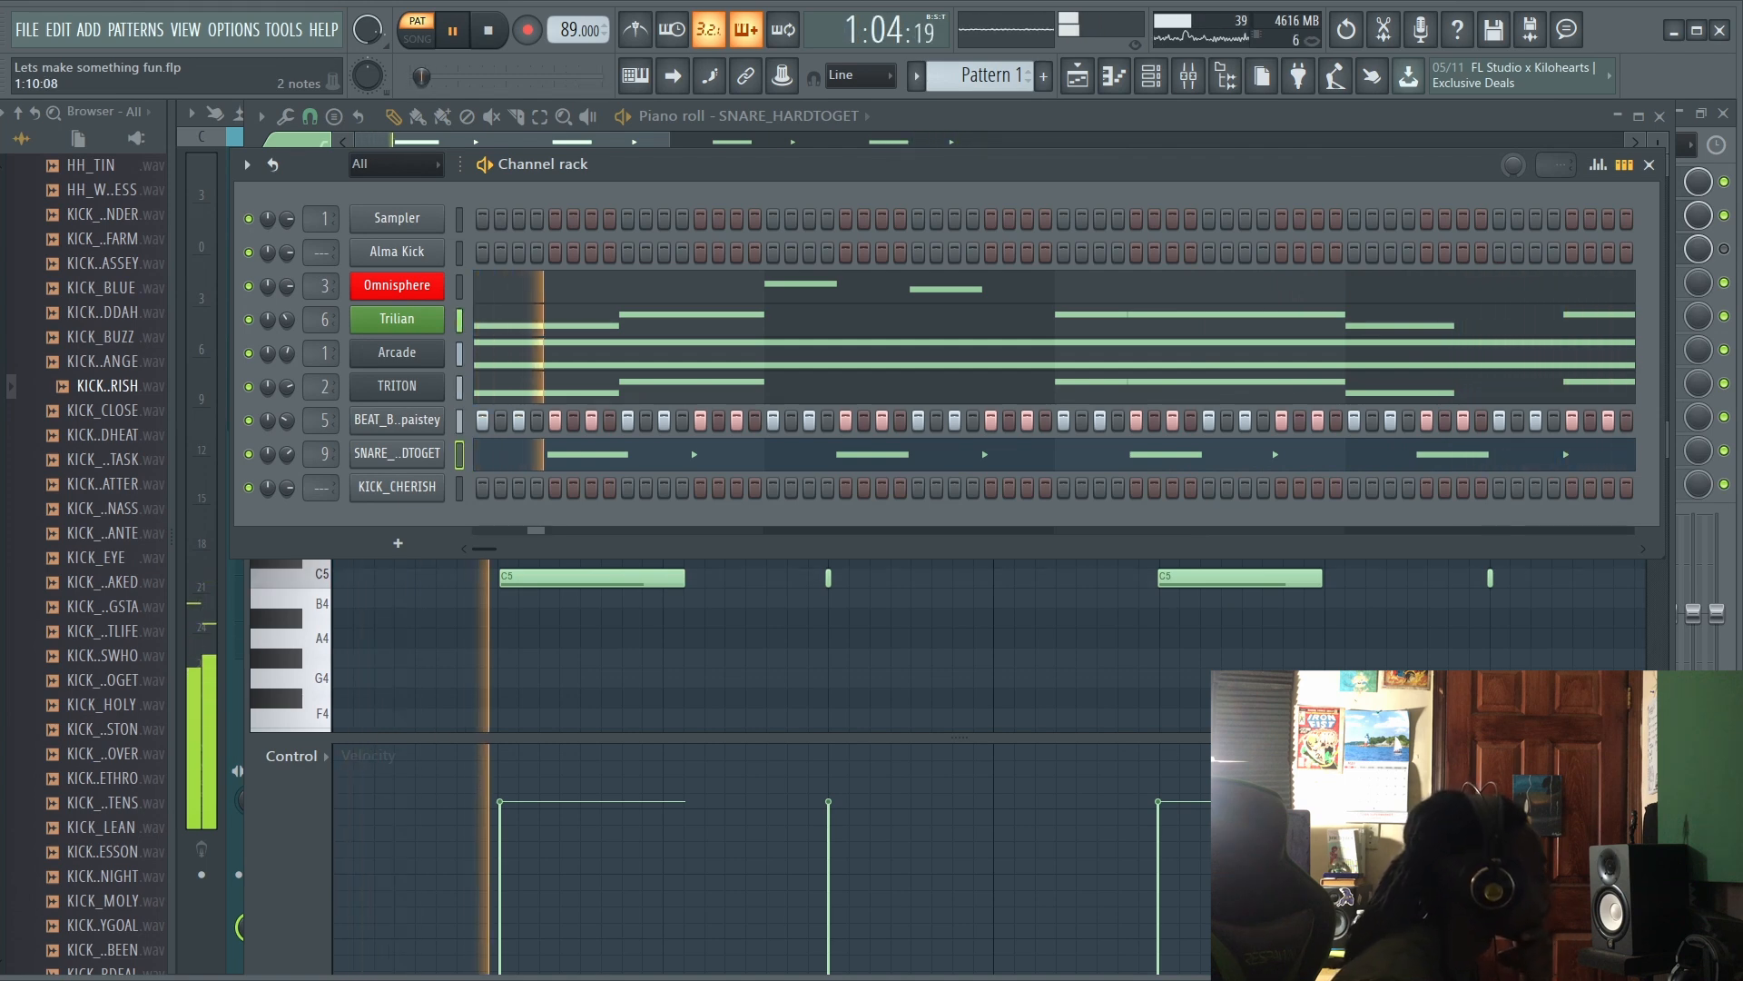
key("space")
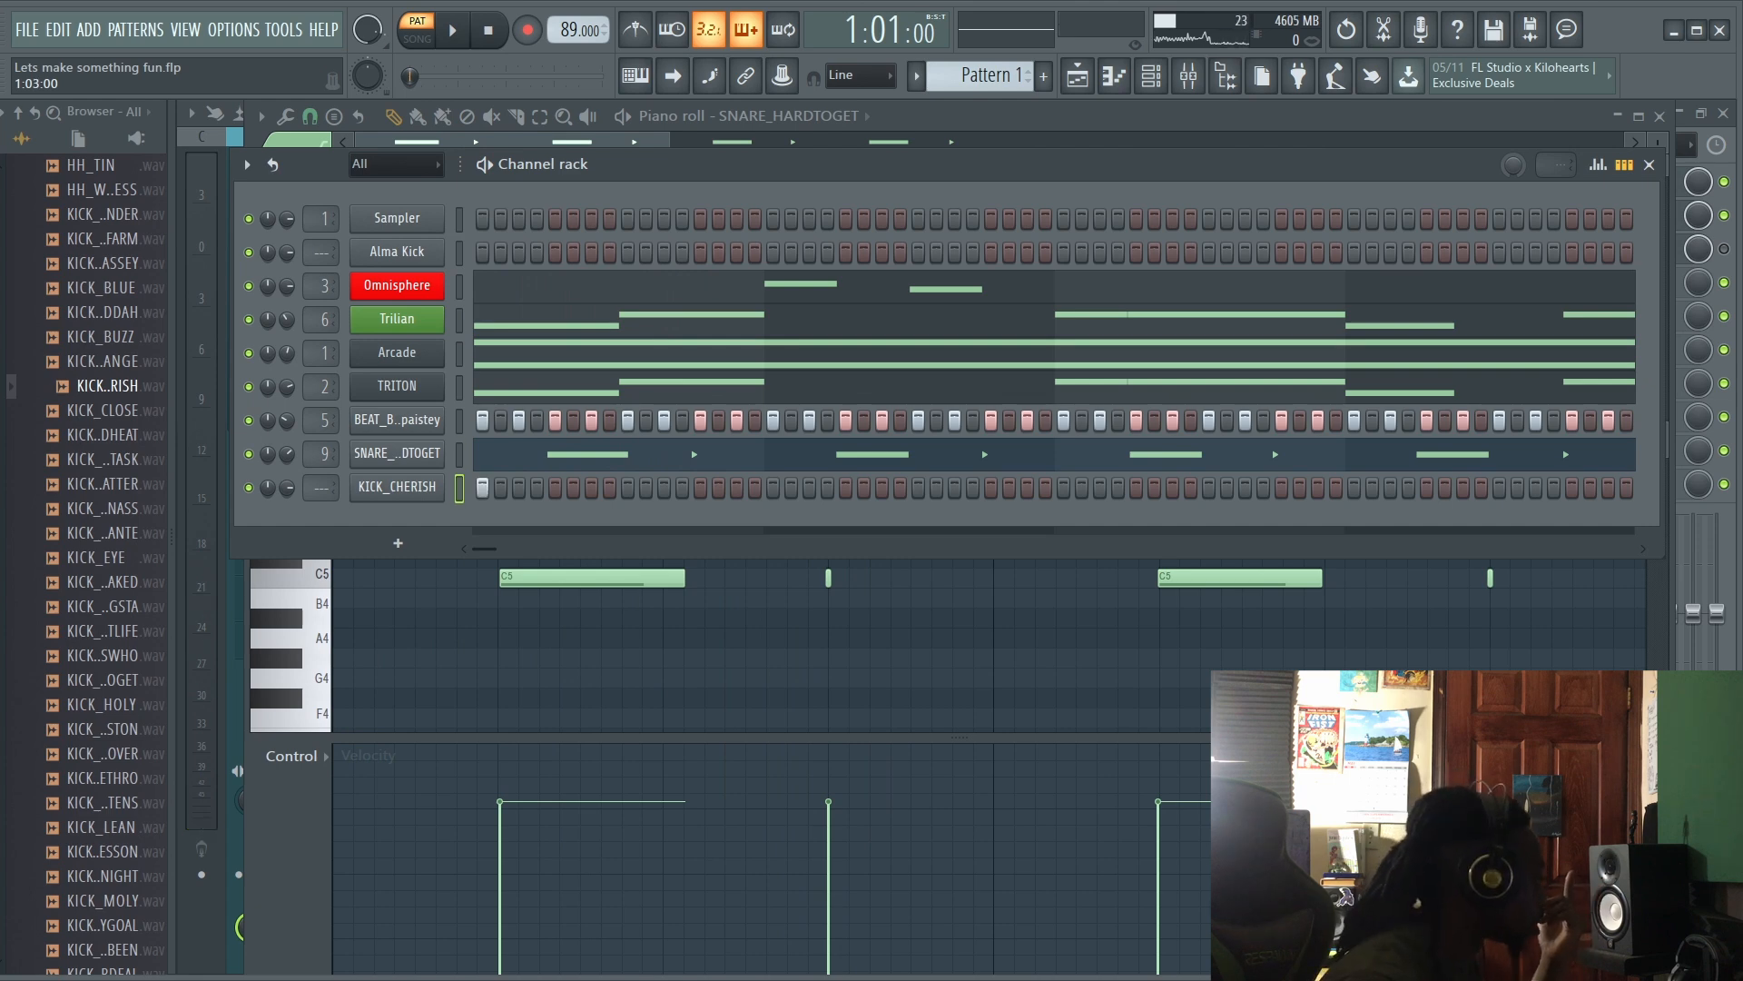
key("space")
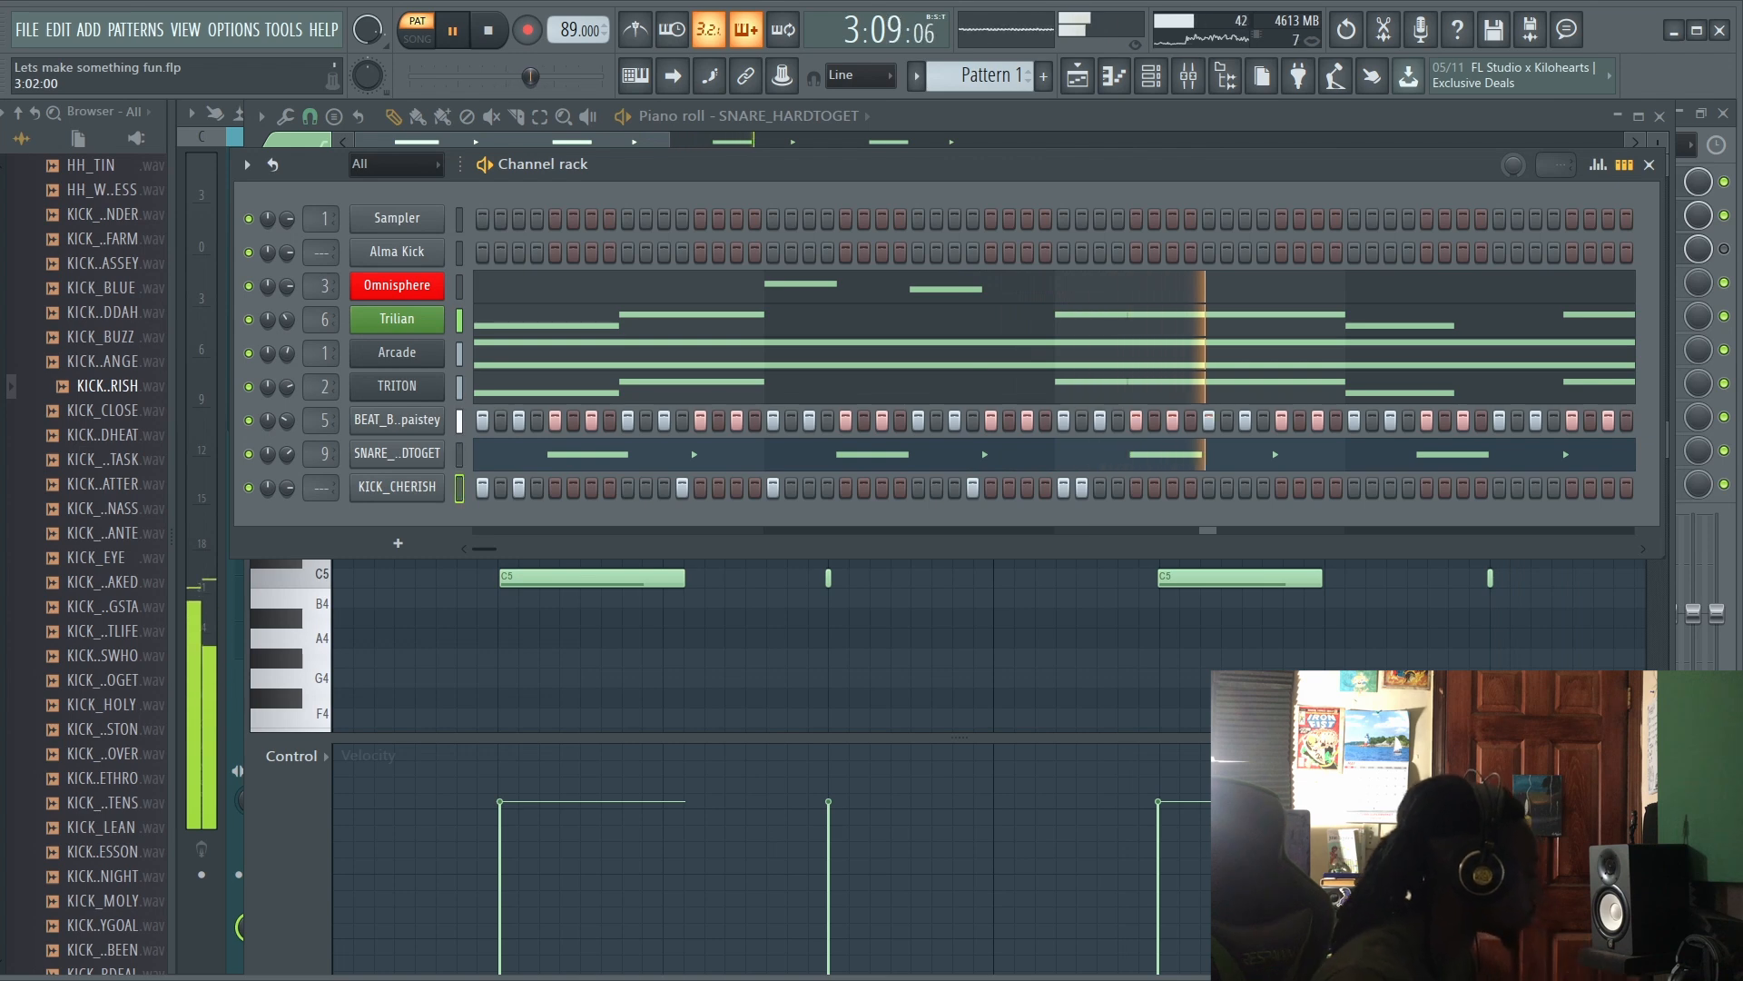
key("space")
key("space")
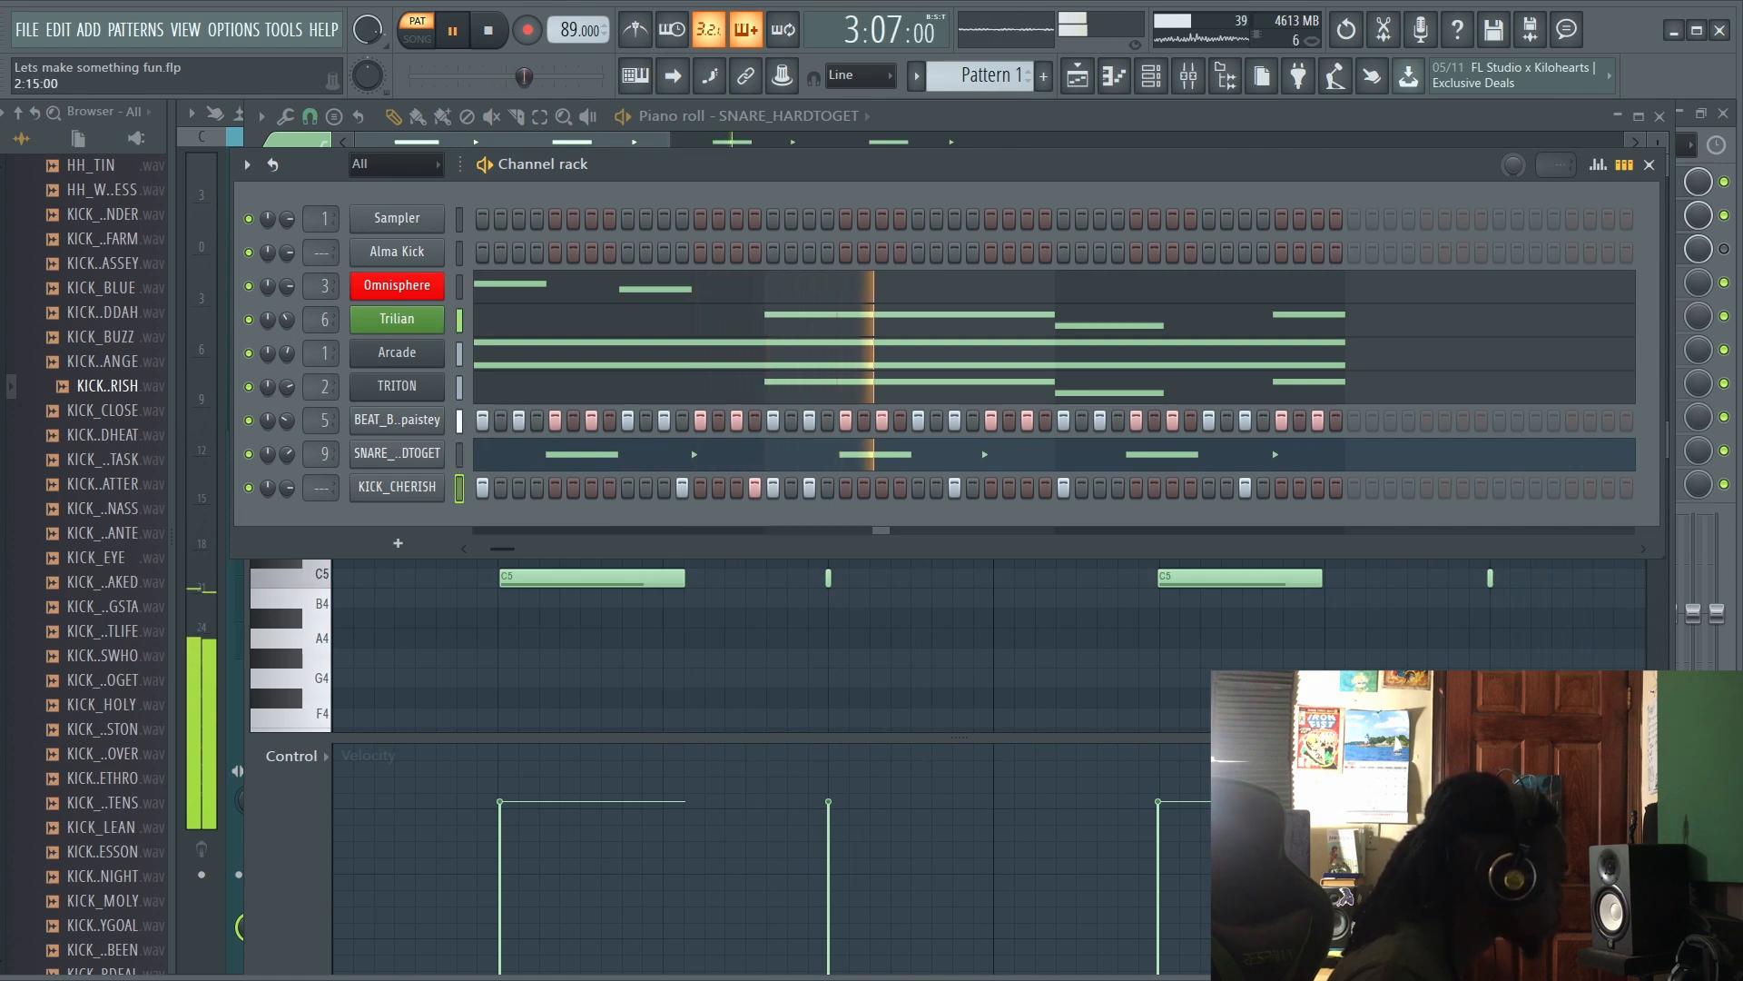
key("space")
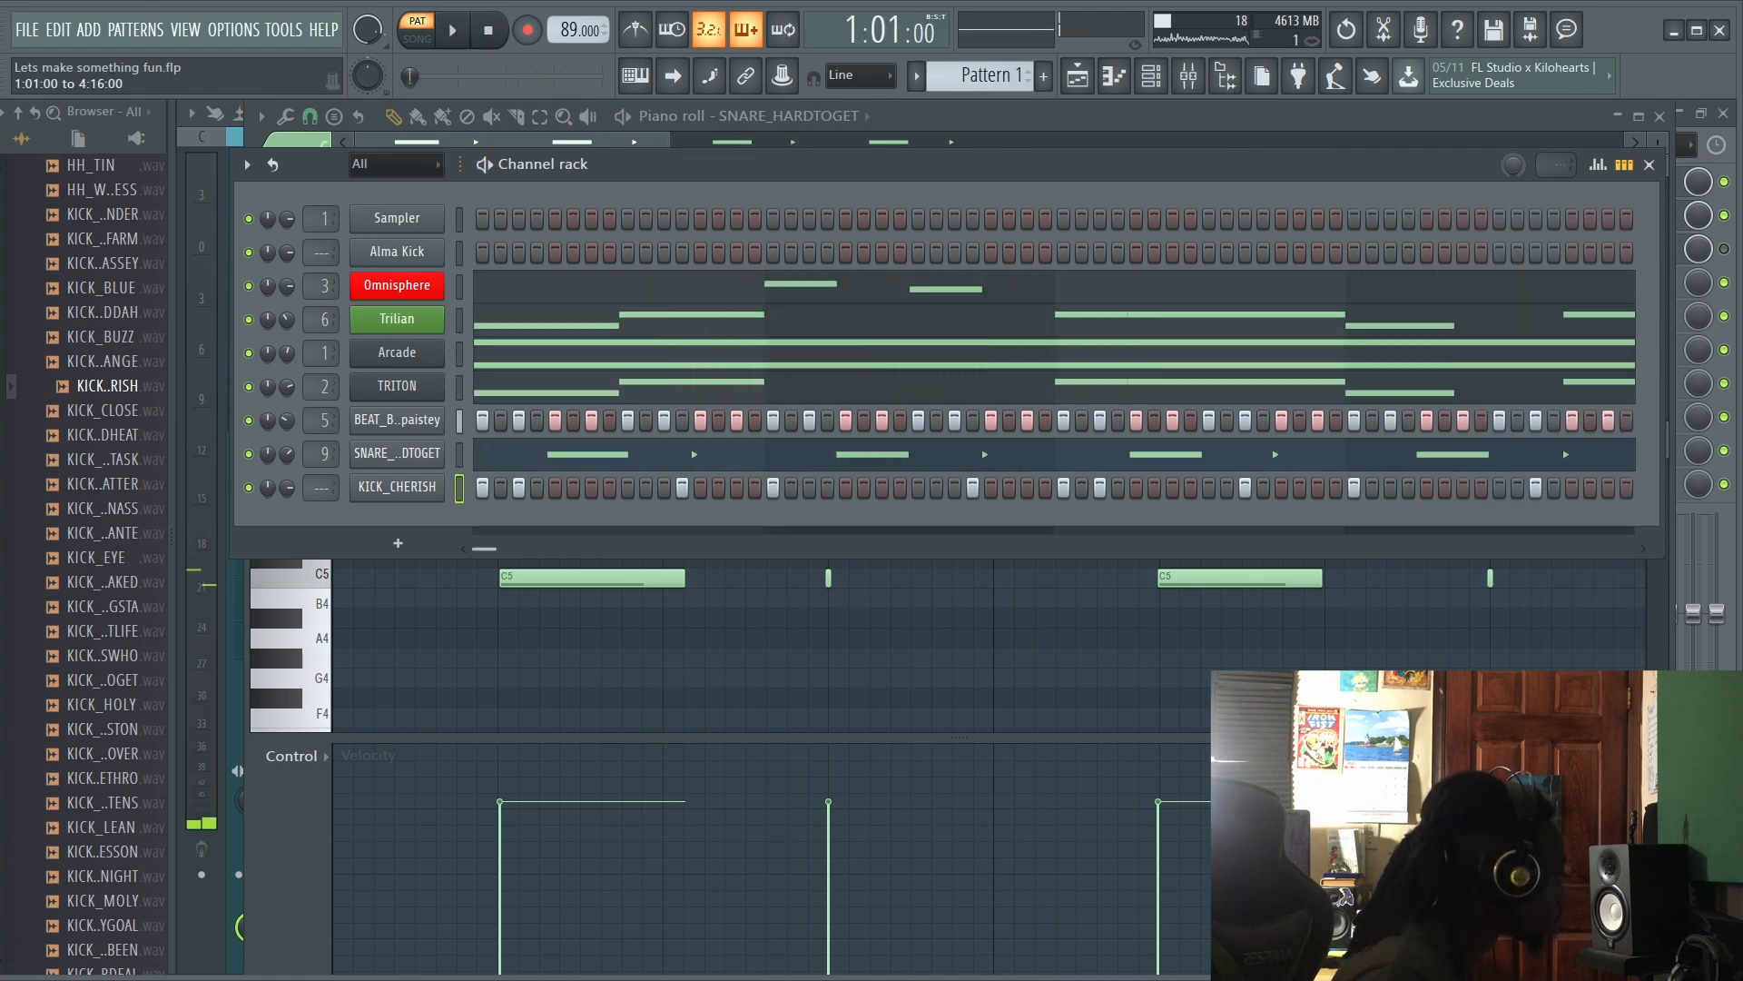